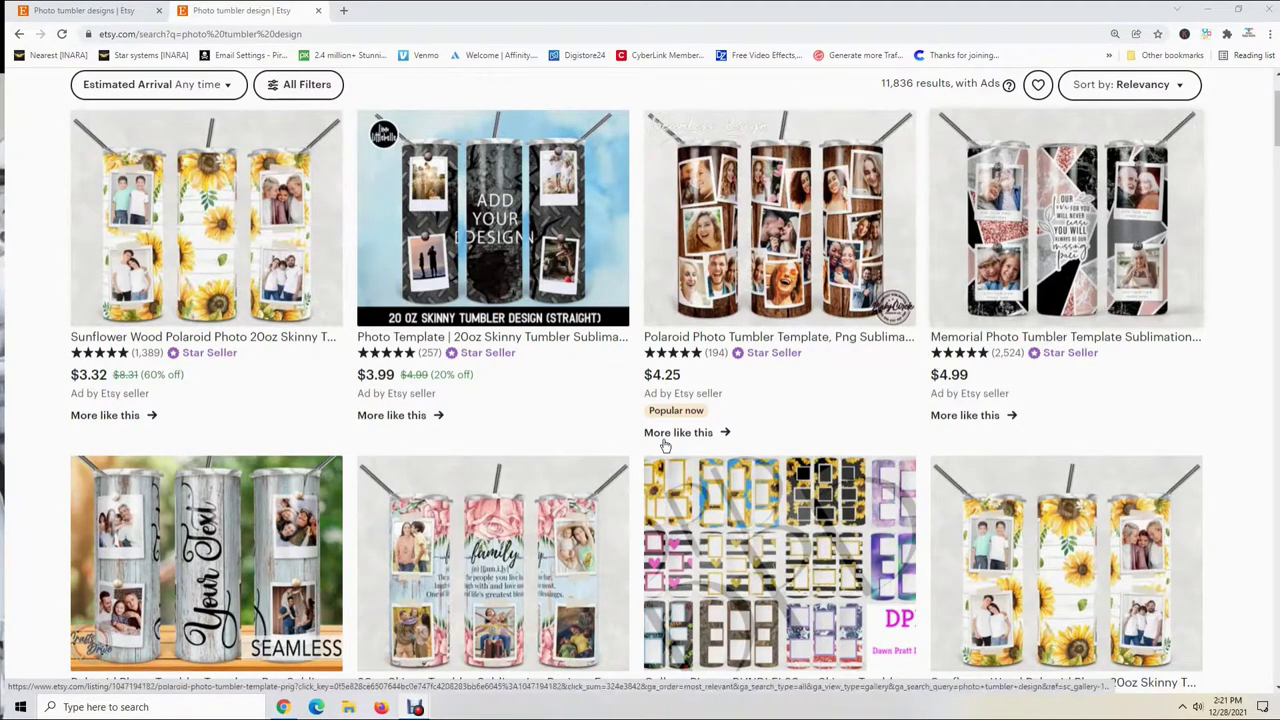
scroll(490, 390, "down", 3)
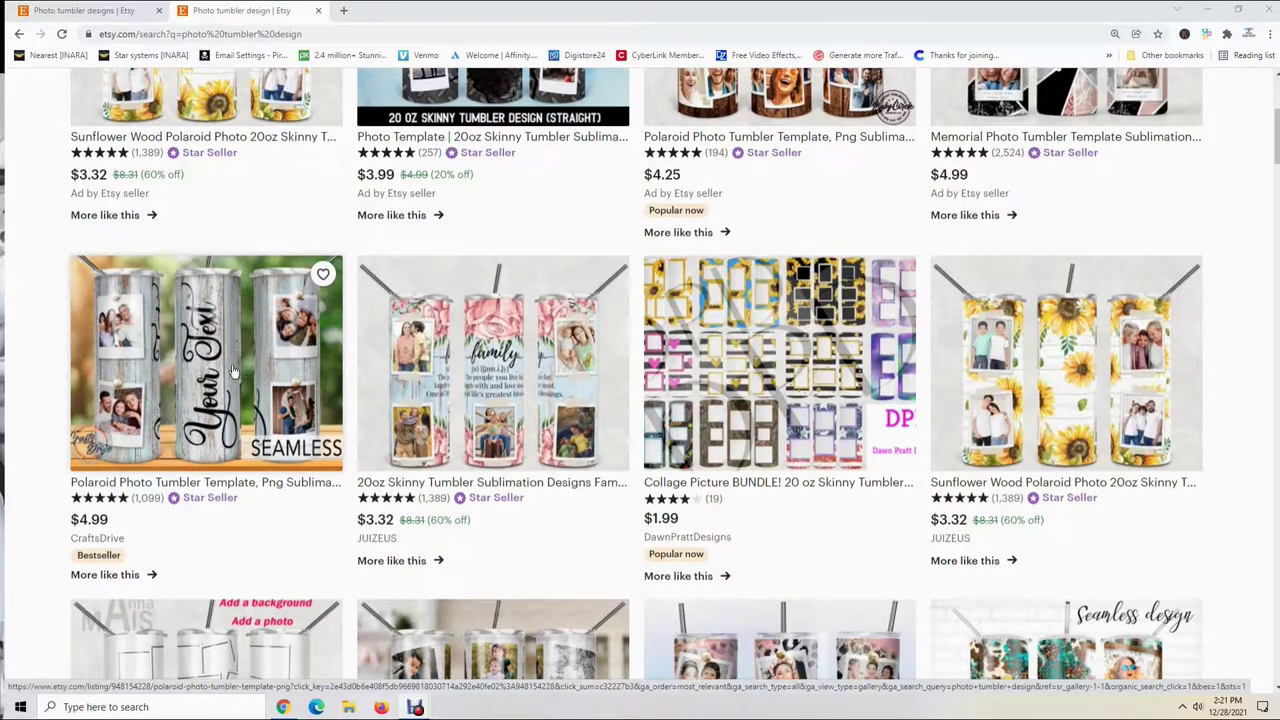
scroll(458, 505, "up", 3)
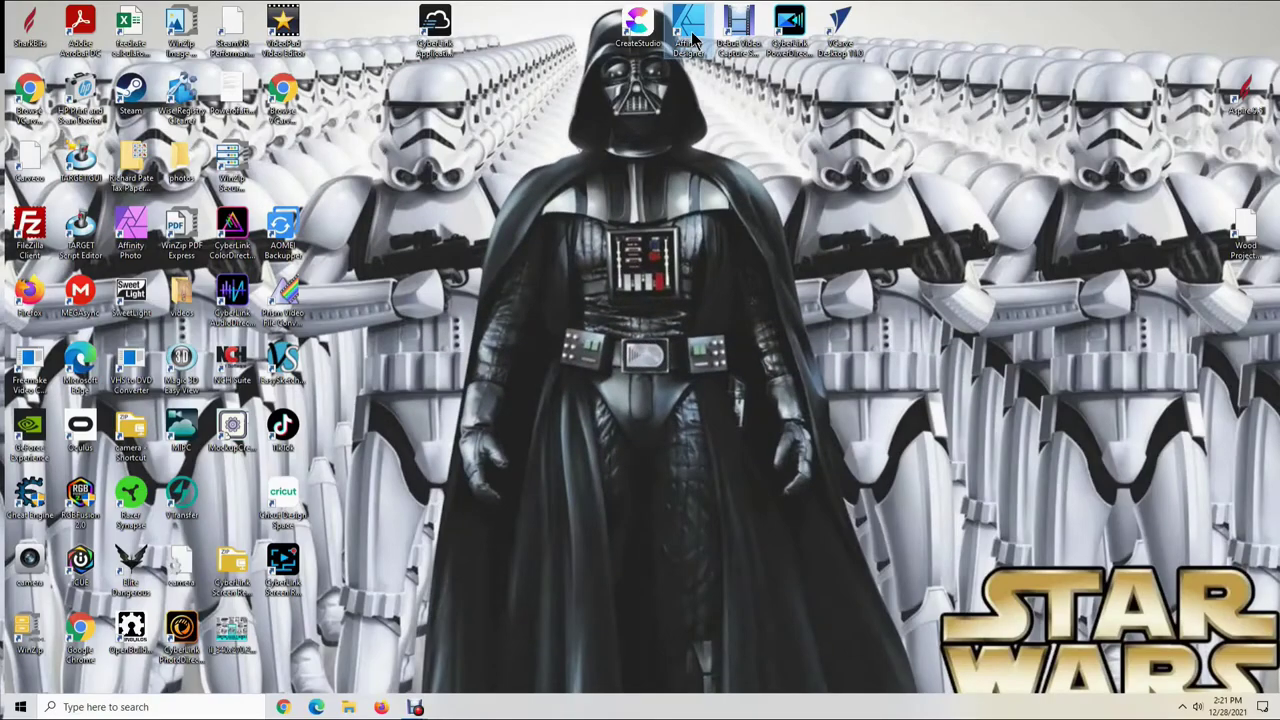
Switch to Affinity Designer and create a new Letter print document in landscape orientation, 11 x 8.5 in at 300 DPI
double_click(690, 30)
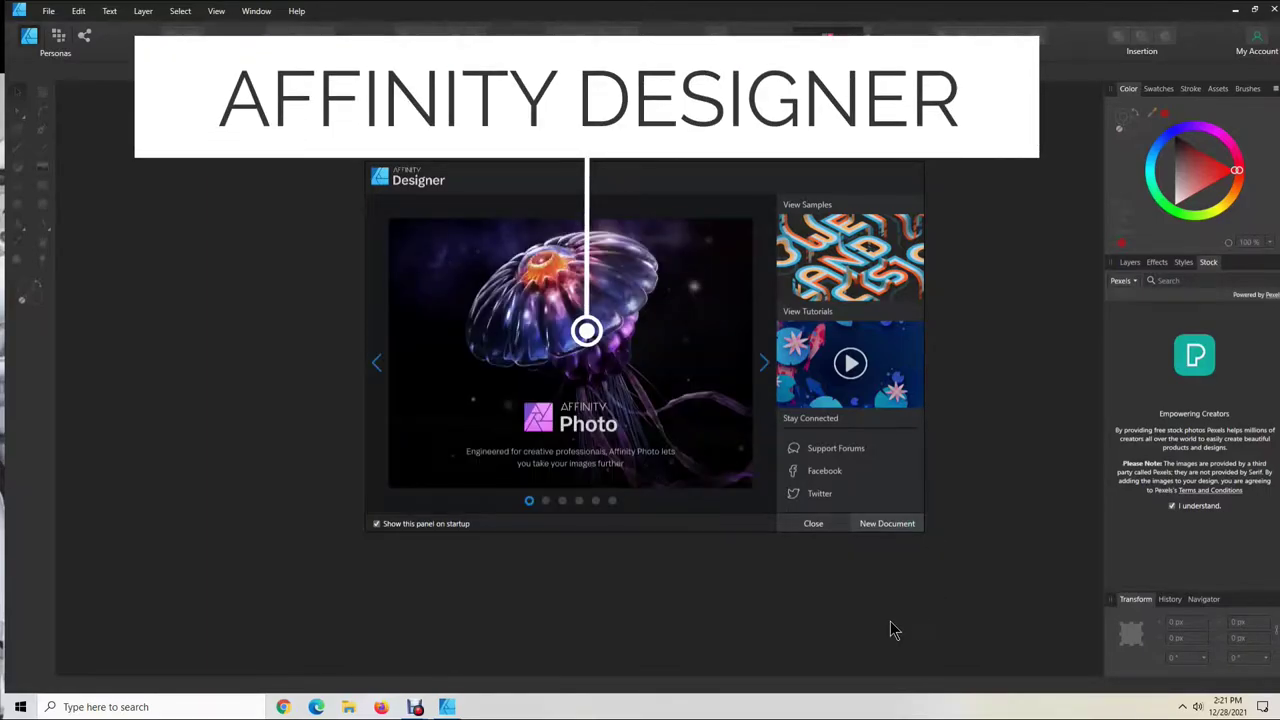
left_click(887, 524)
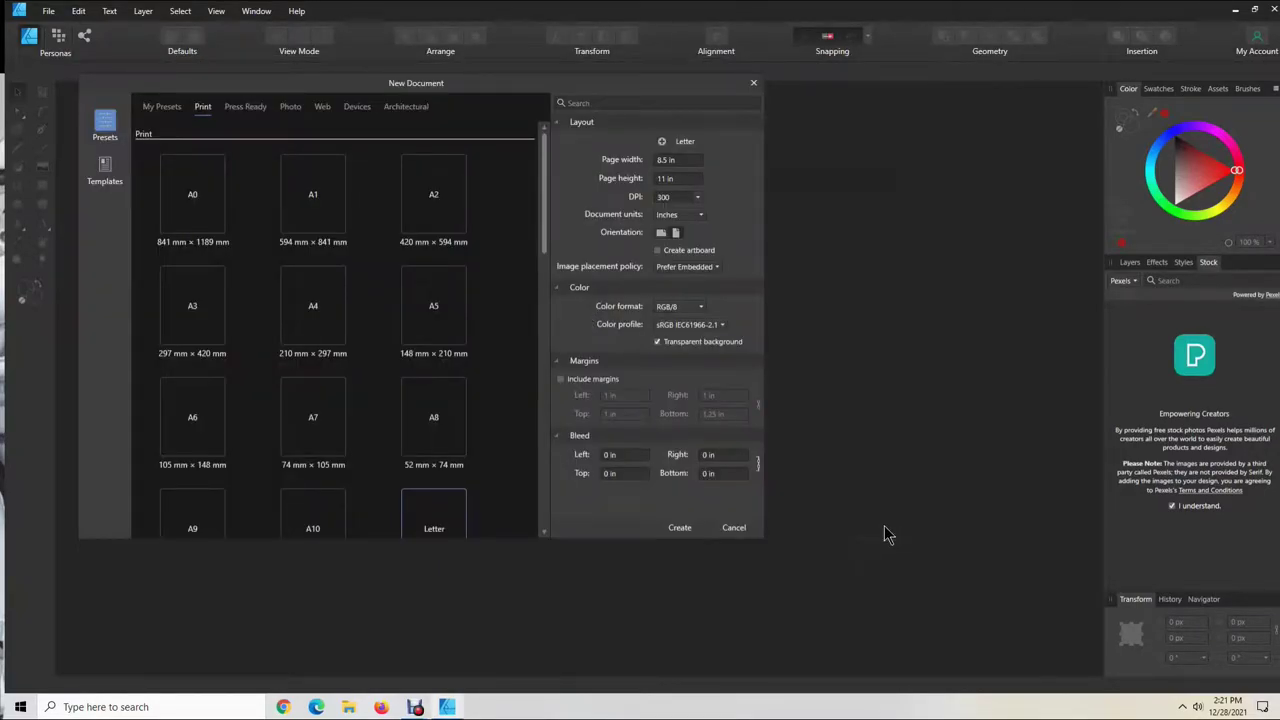
scroll(400, 310, "down", 1)
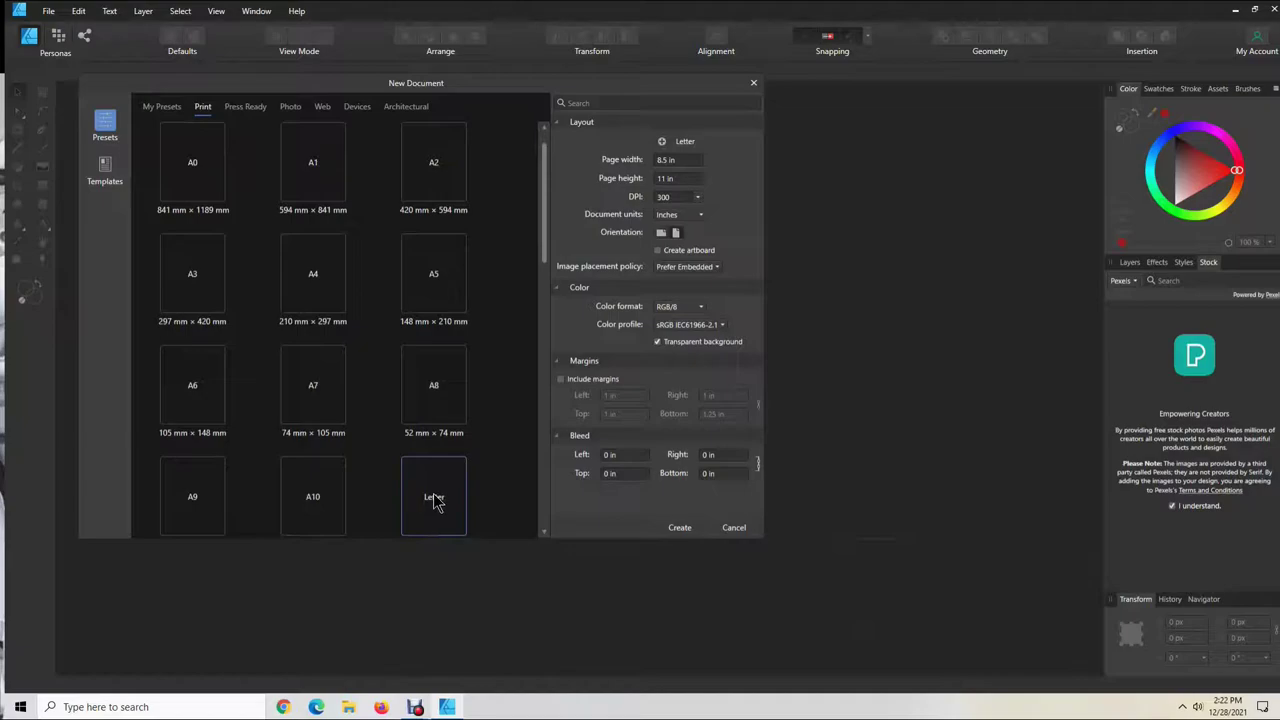
scroll(435, 500, "down", 1)
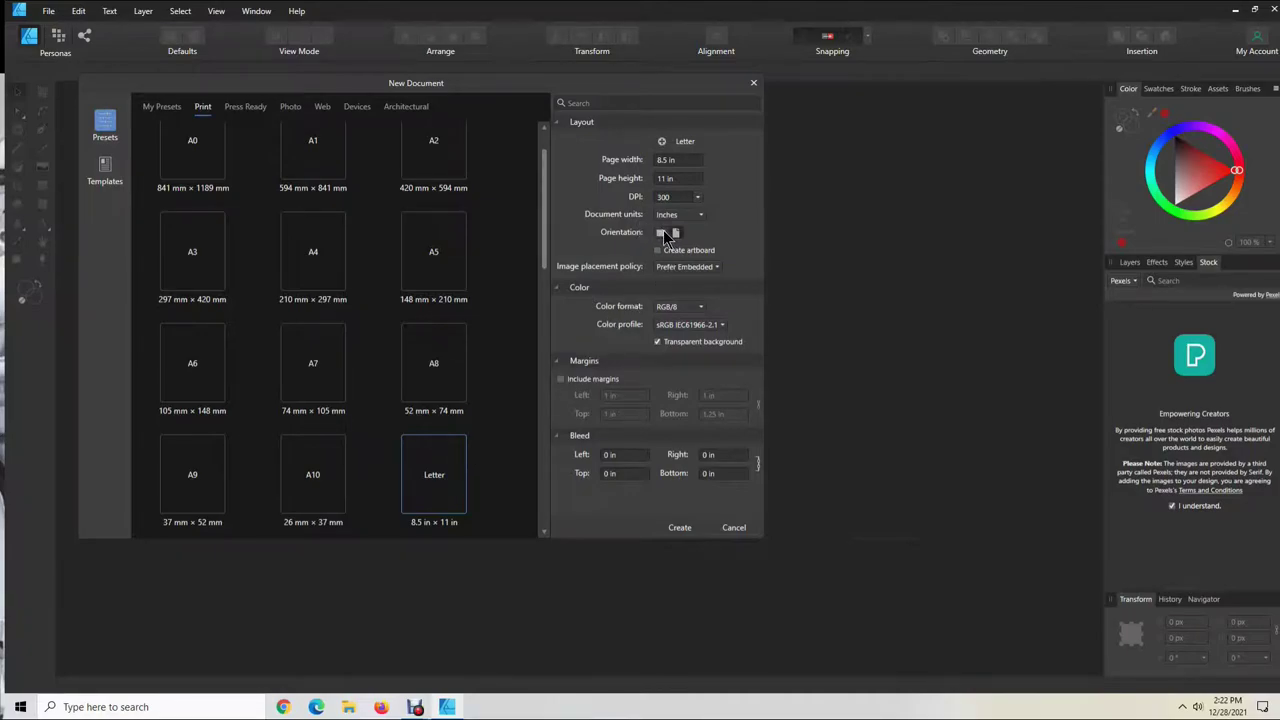
left_click(661, 235)
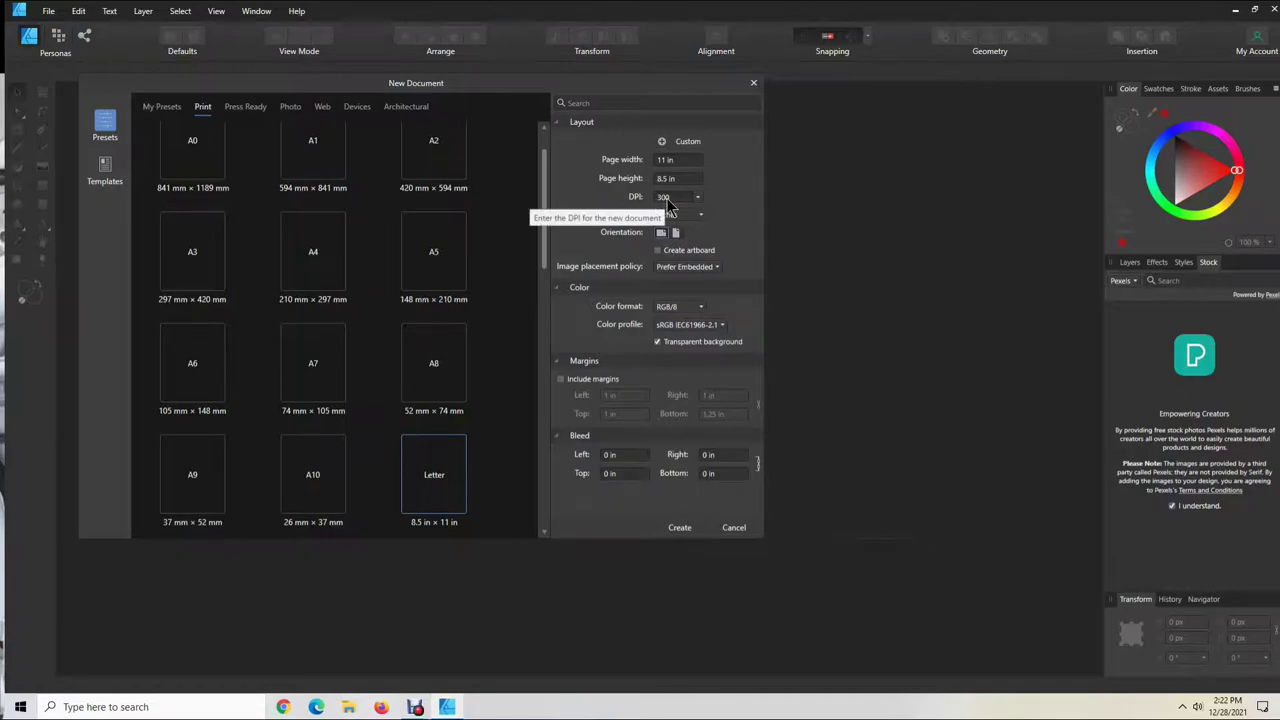
left_click(682, 530)
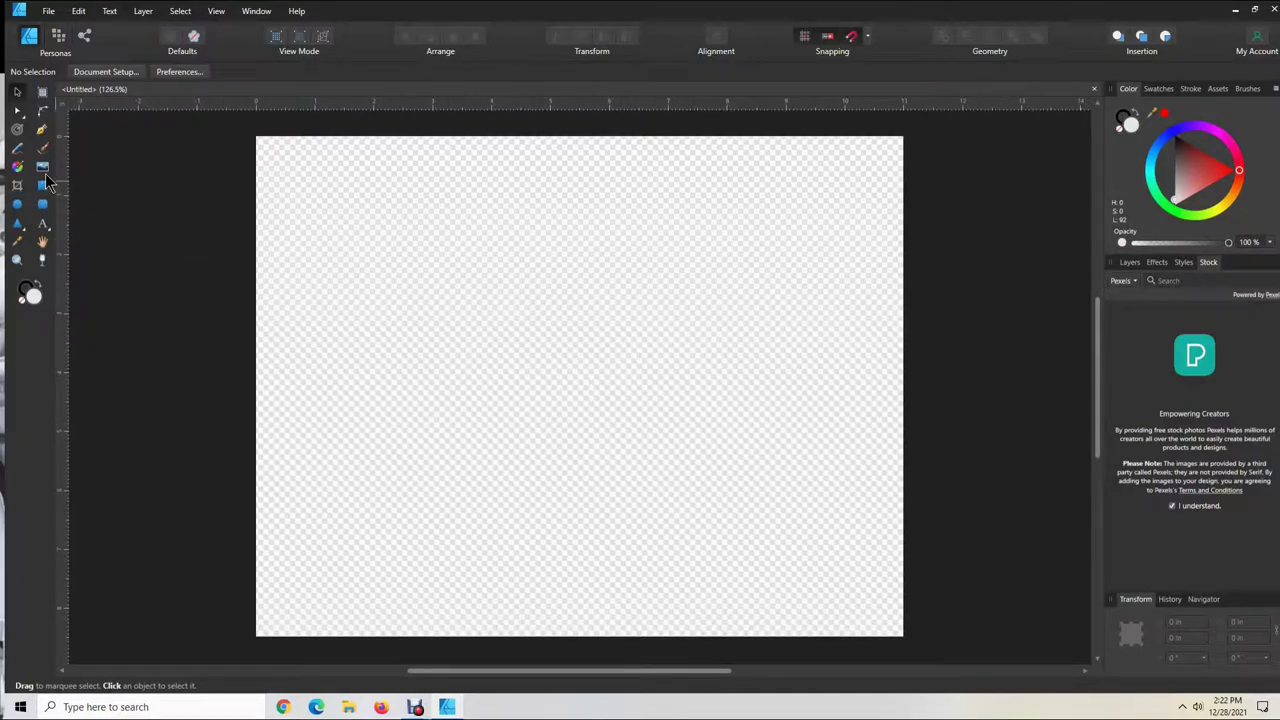
Check the Transparent Background option in the document's color setup
left_click(104, 72)
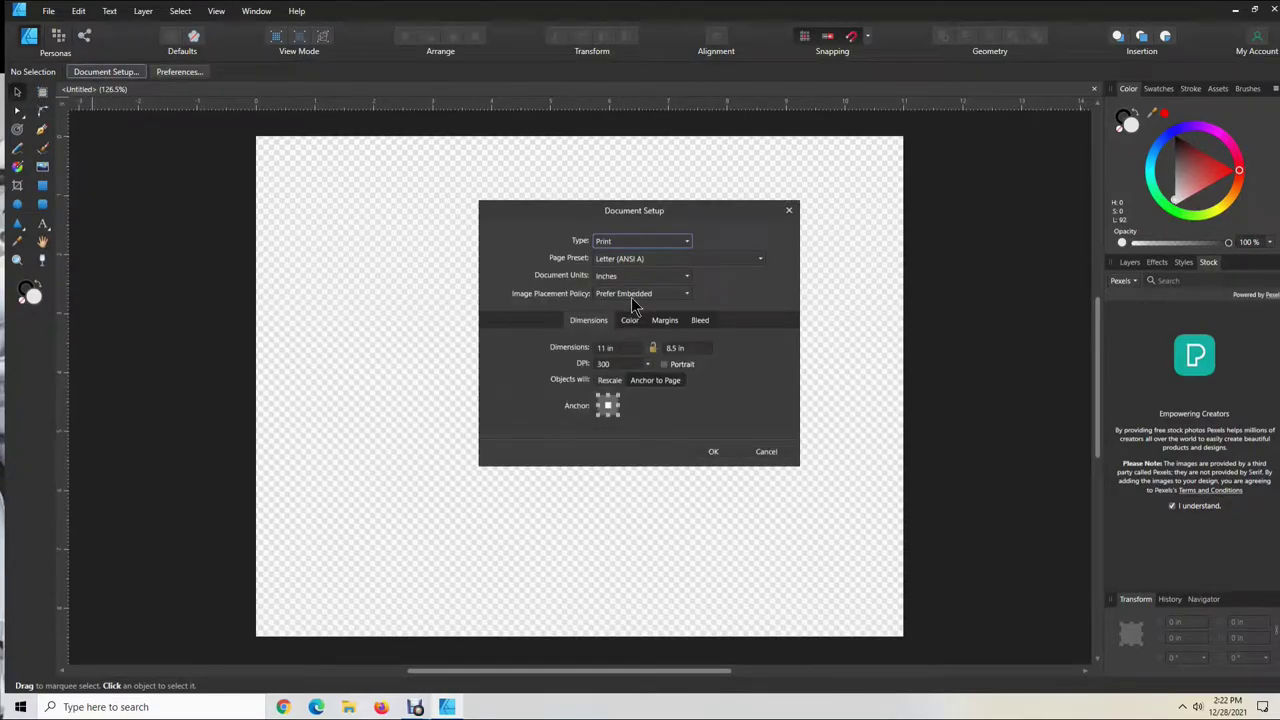
left_click(630, 333)
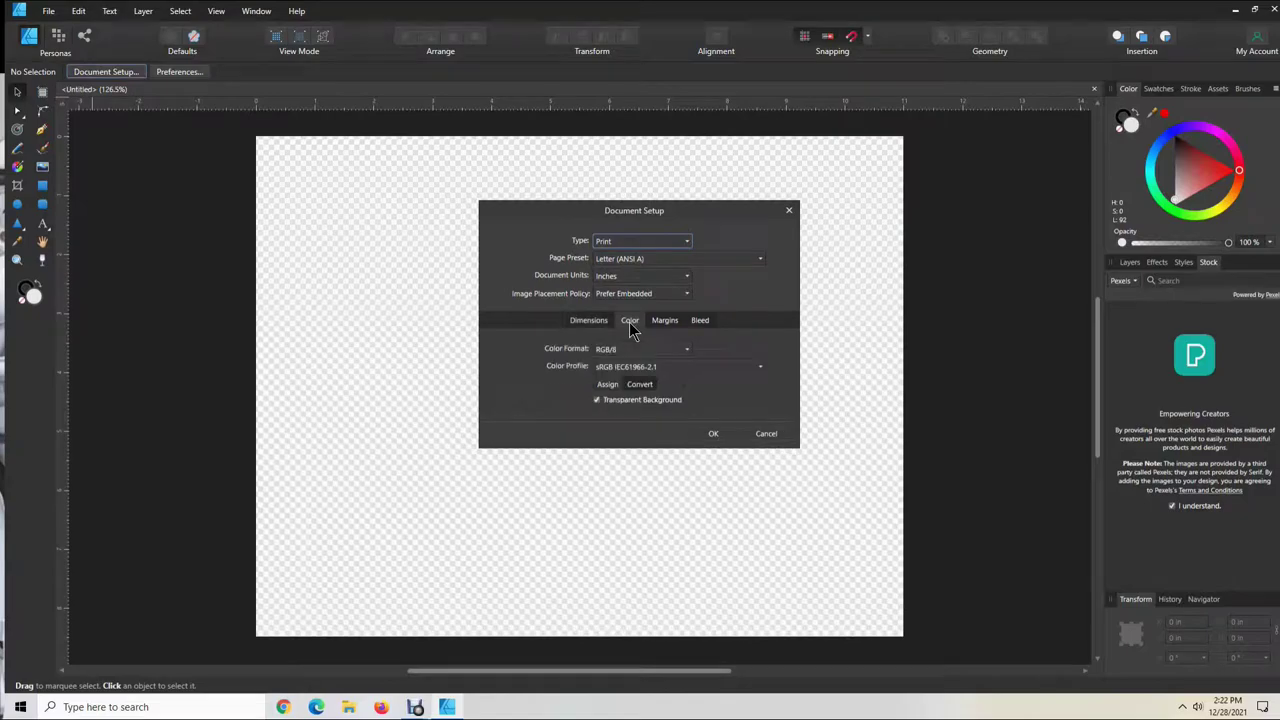
left_click(596, 400)
left_click(597, 400)
left_click(714, 436)
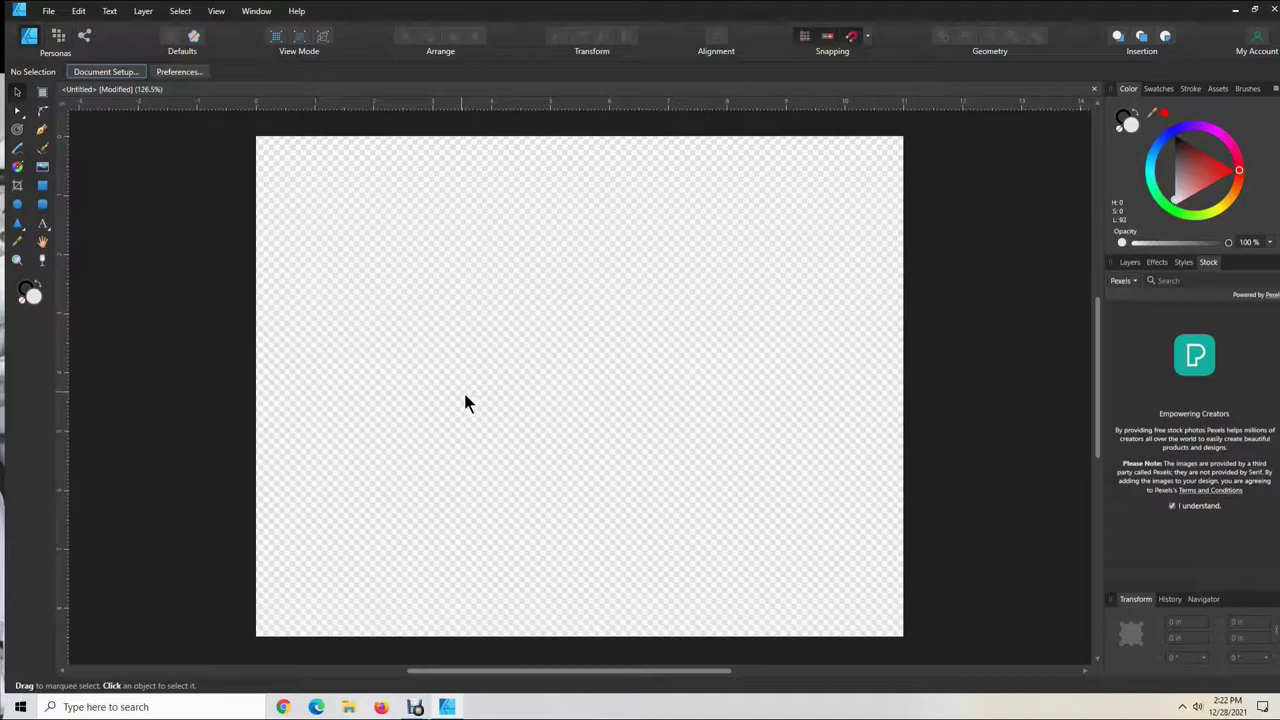
Place the image 20OzStraightLeopardPhotoSublimationtumblerDesign on the page and move it to about X 0.85 in, Y 0.15 in
left_click(44, 168)
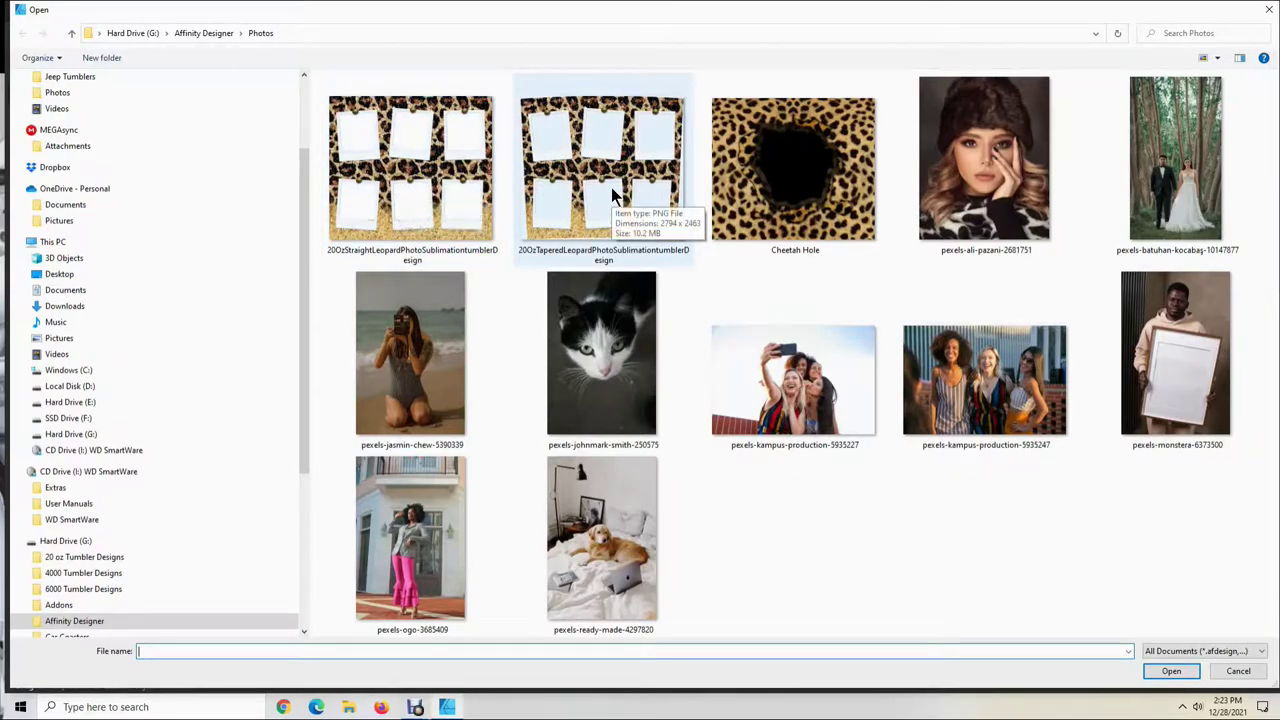
left_click(395, 163)
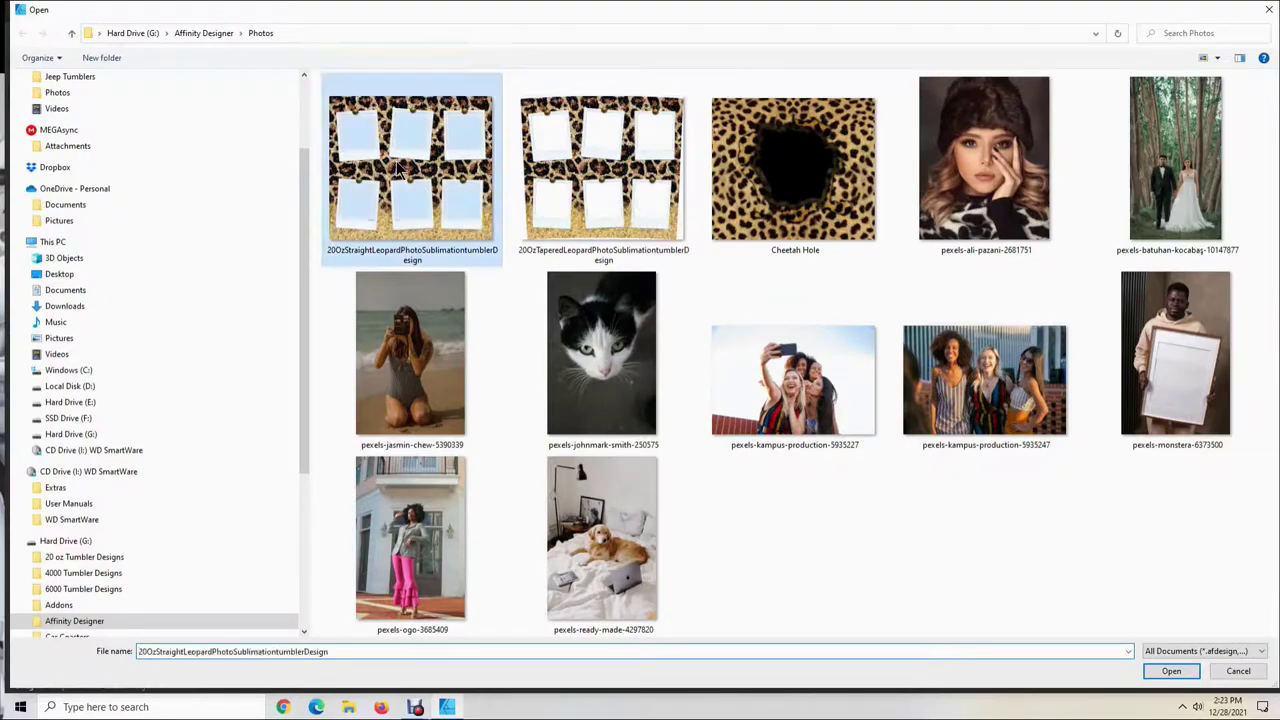
left_click(1180, 672)
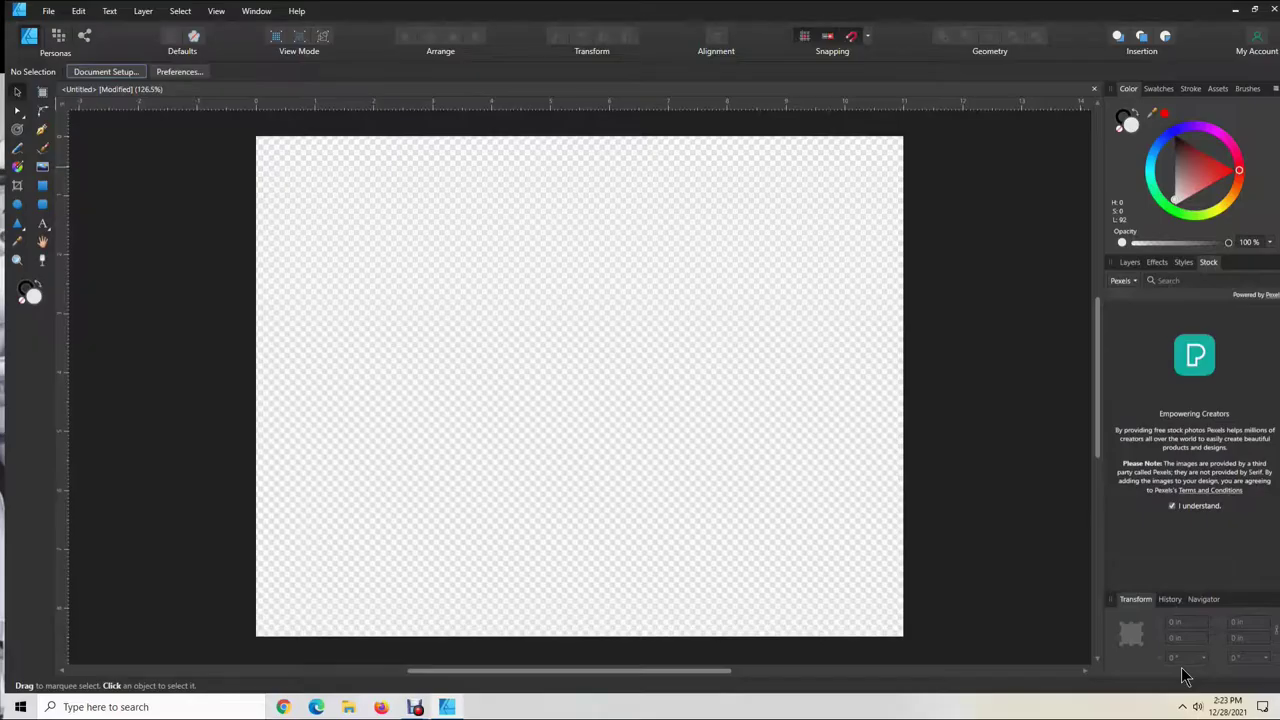
left_click(563, 359)
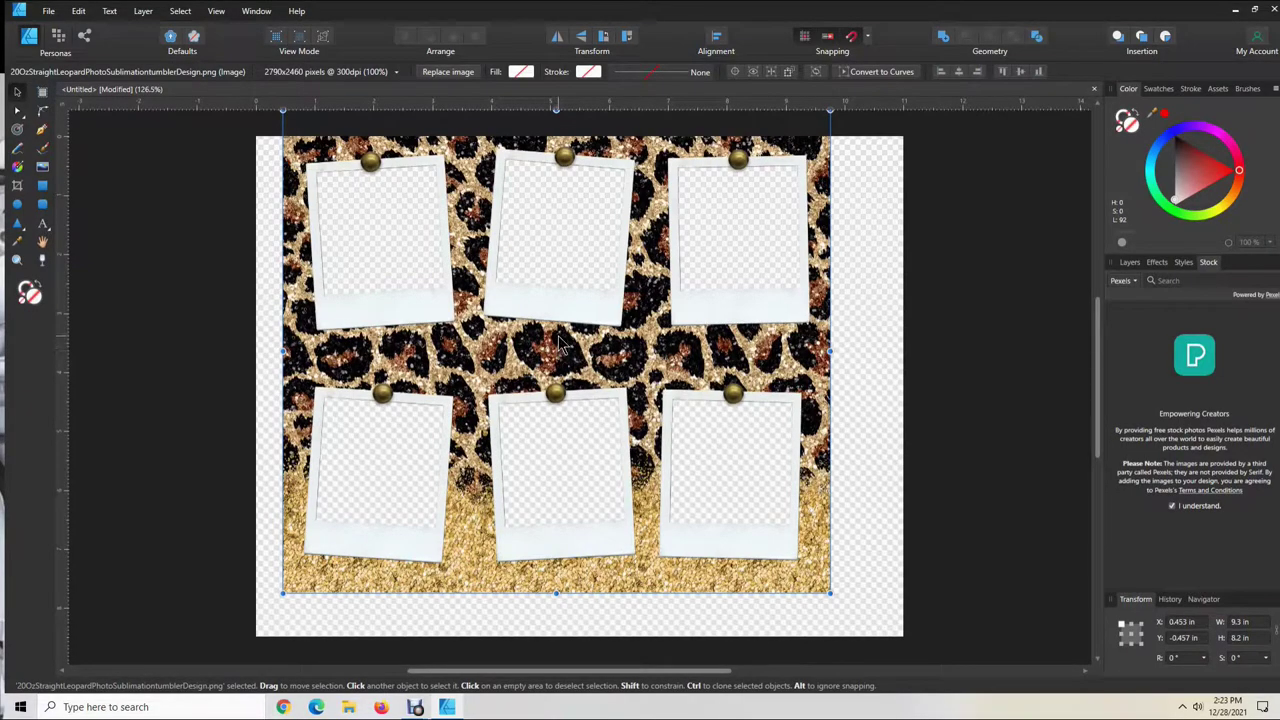
left_click_drag(563, 360, 584, 376)
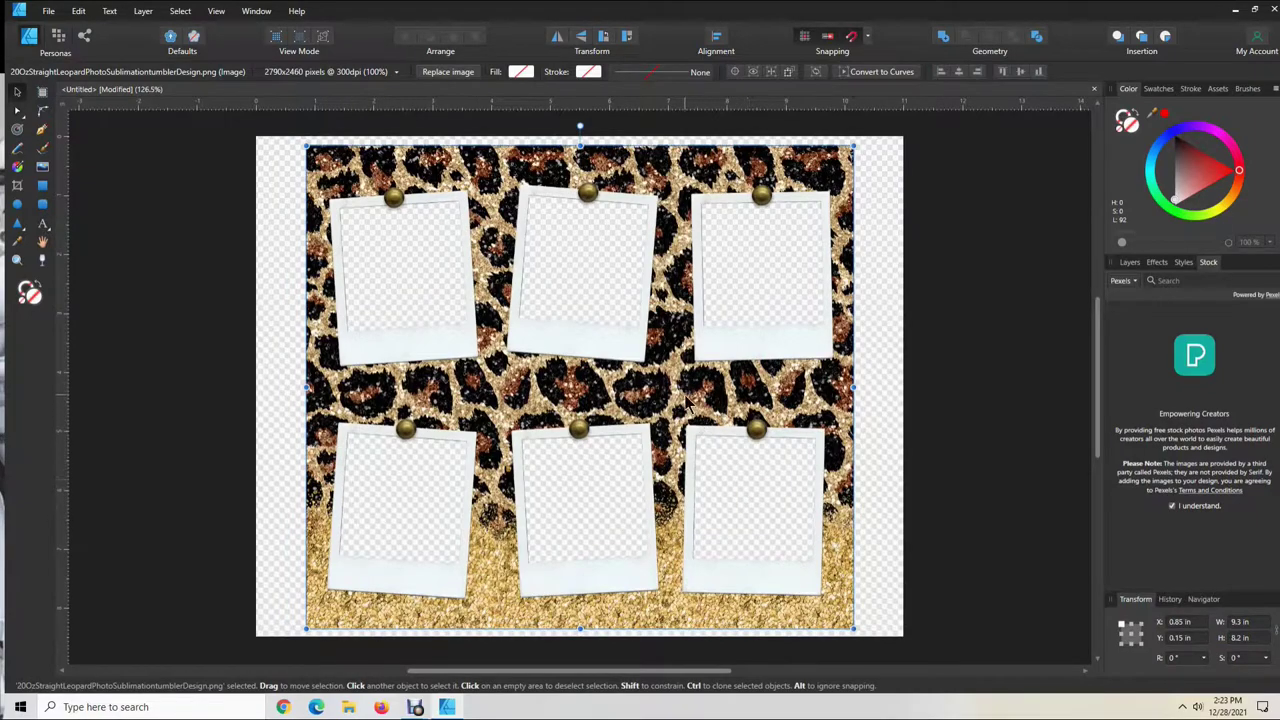
Set the leopard template's width to 9.4 in and deselect it
left_click(1240, 622)
type("9.4")
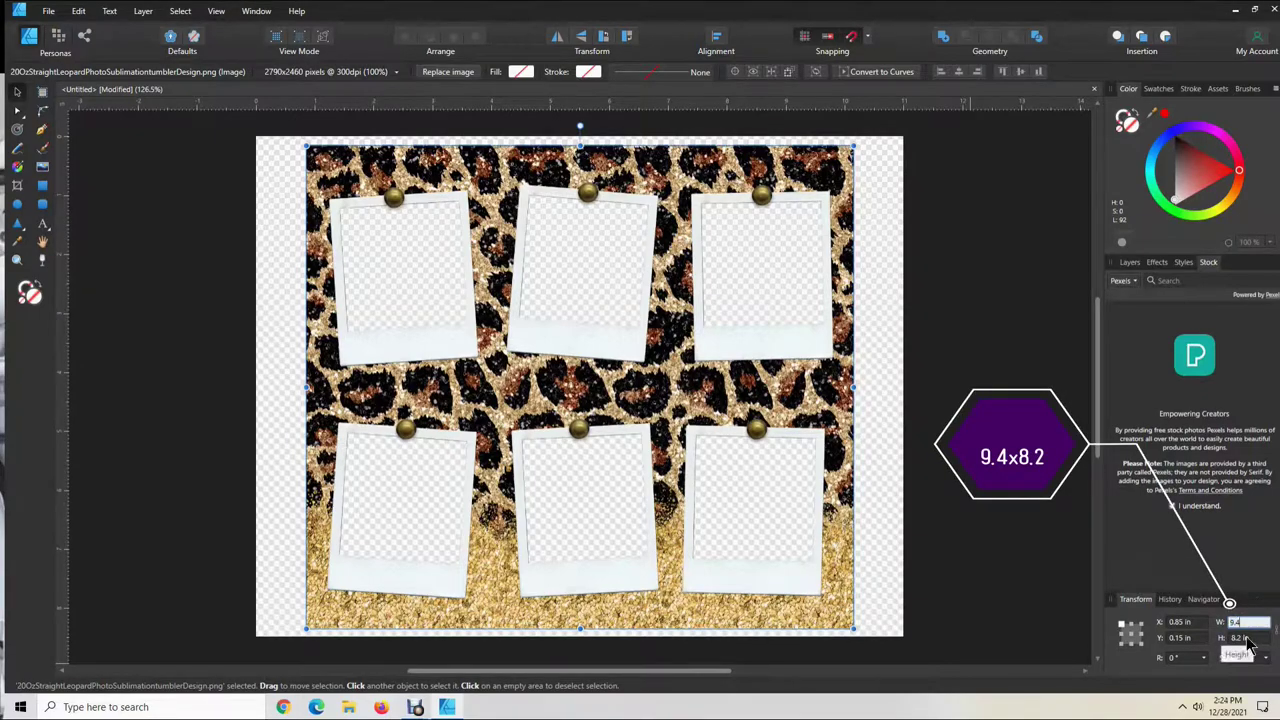
key("Return")
left_click(1016, 565)
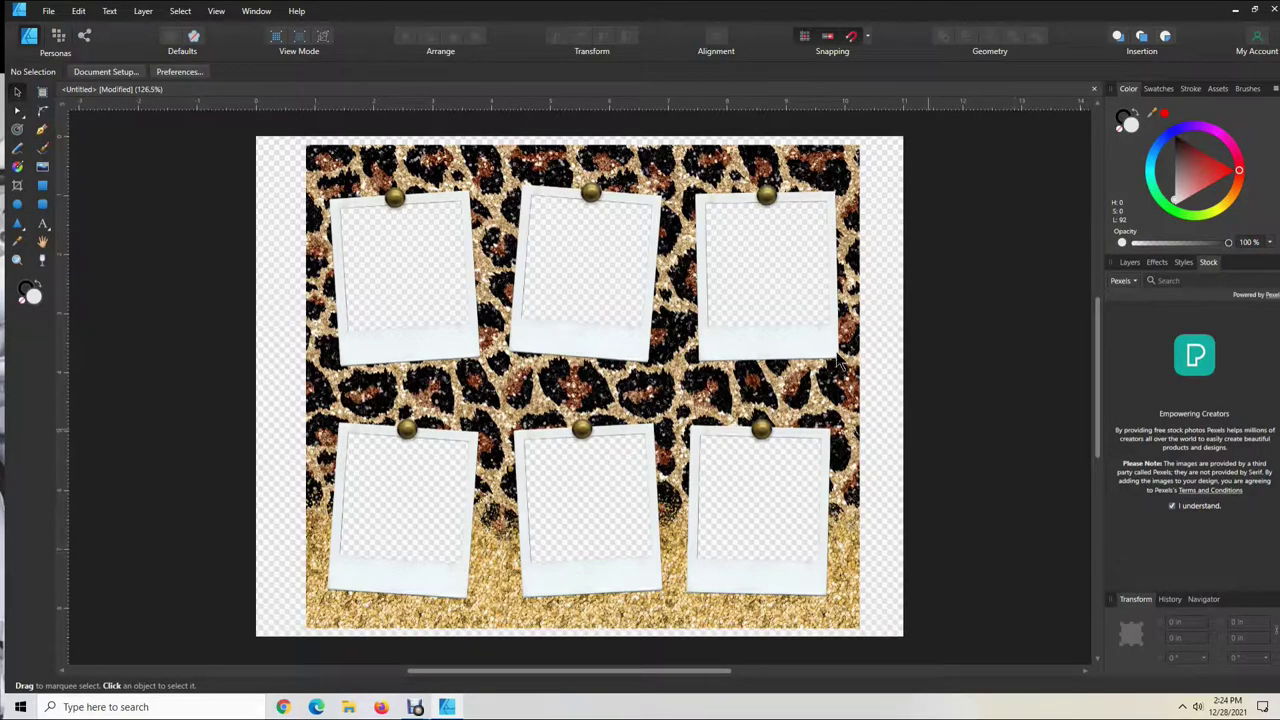
Try to center the leopard template on the page with the horizontal and vertical alignment options
left_click(487, 167)
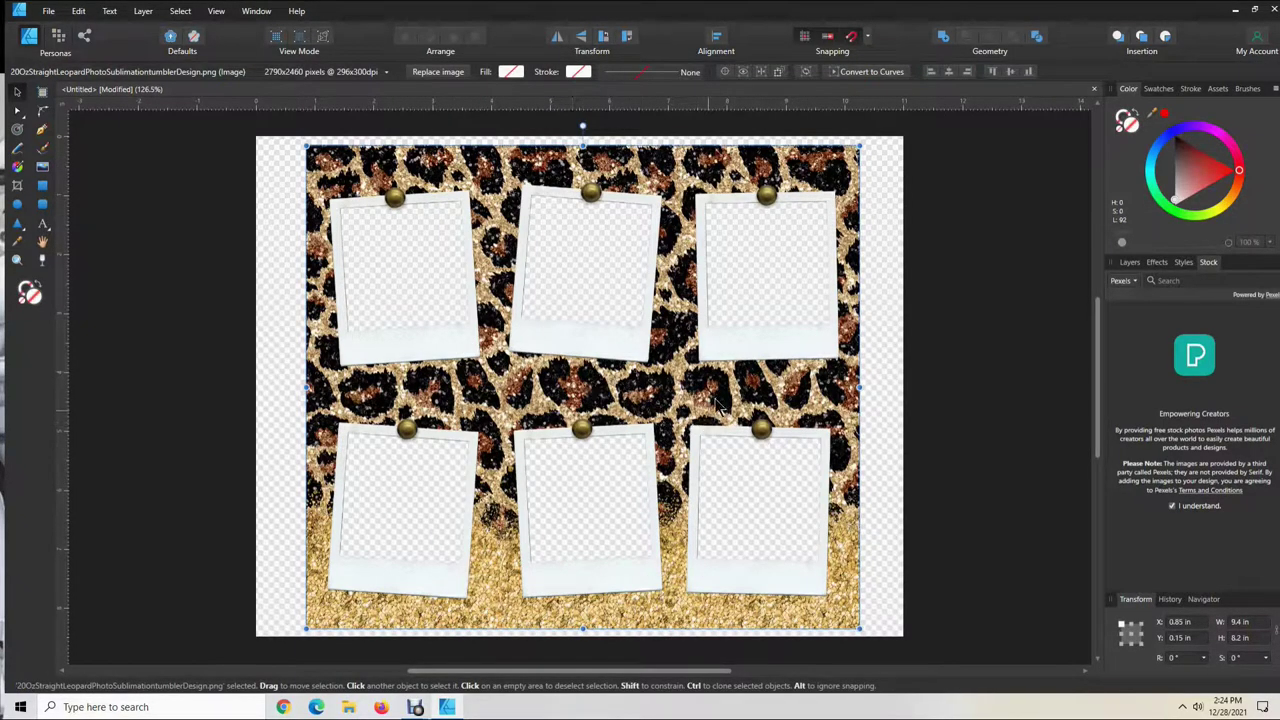
left_click(718, 40)
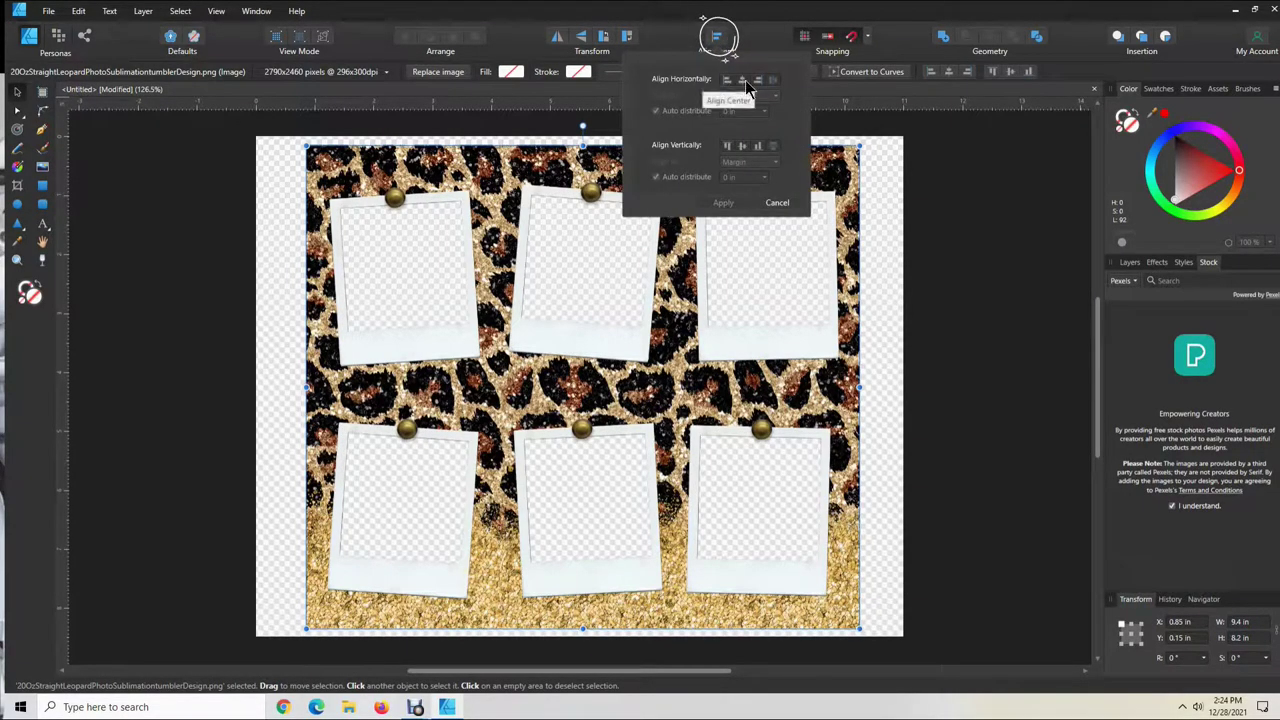
left_click(743, 81)
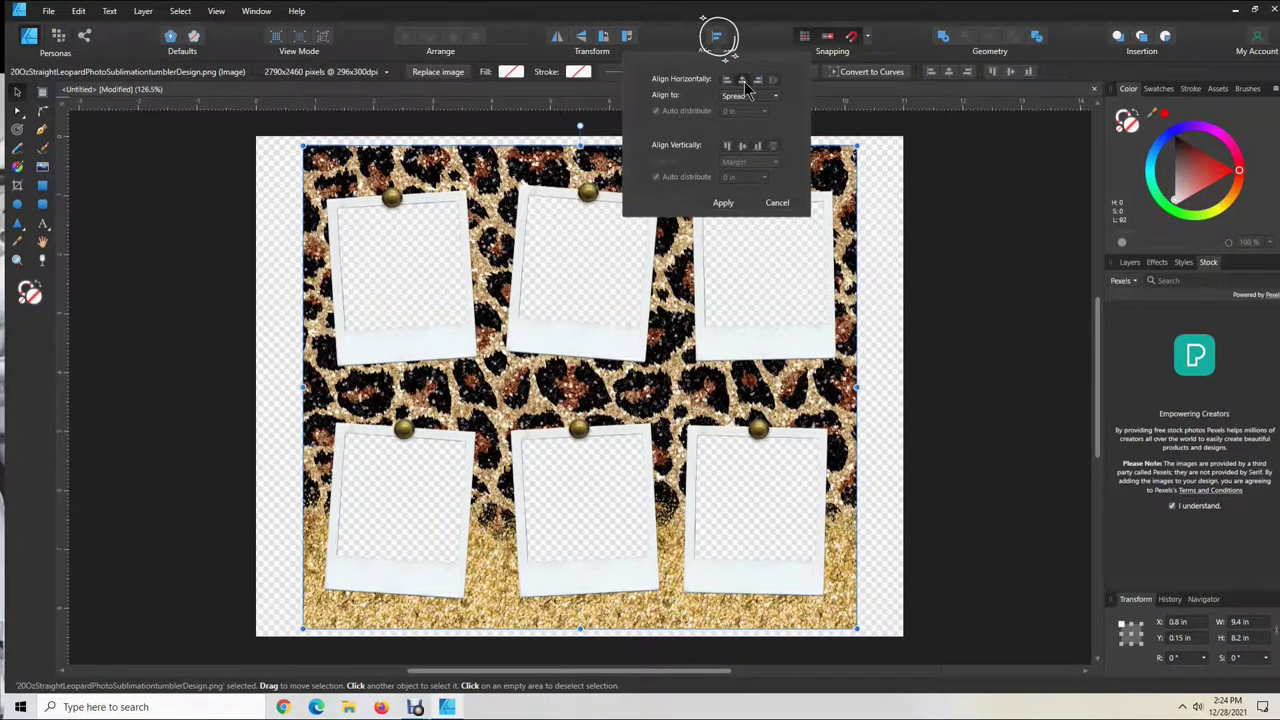
left_click(743, 150)
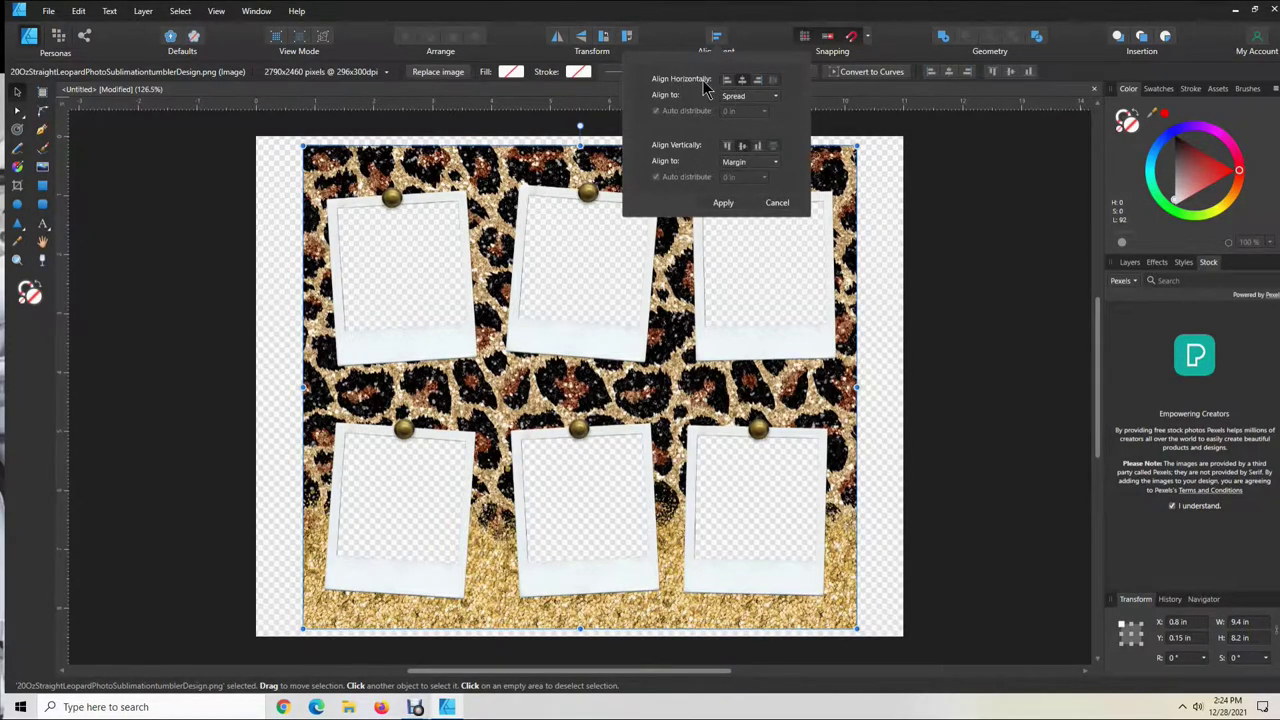
left_click(742, 81)
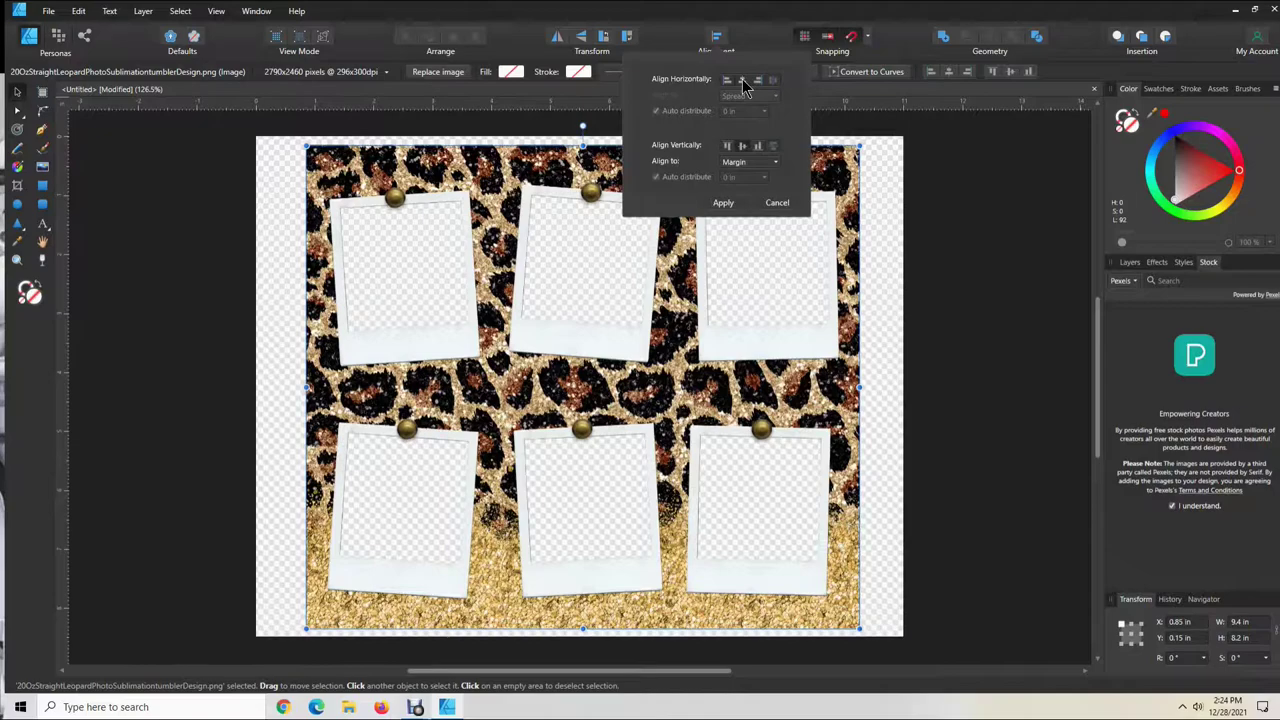
left_click(743, 150)
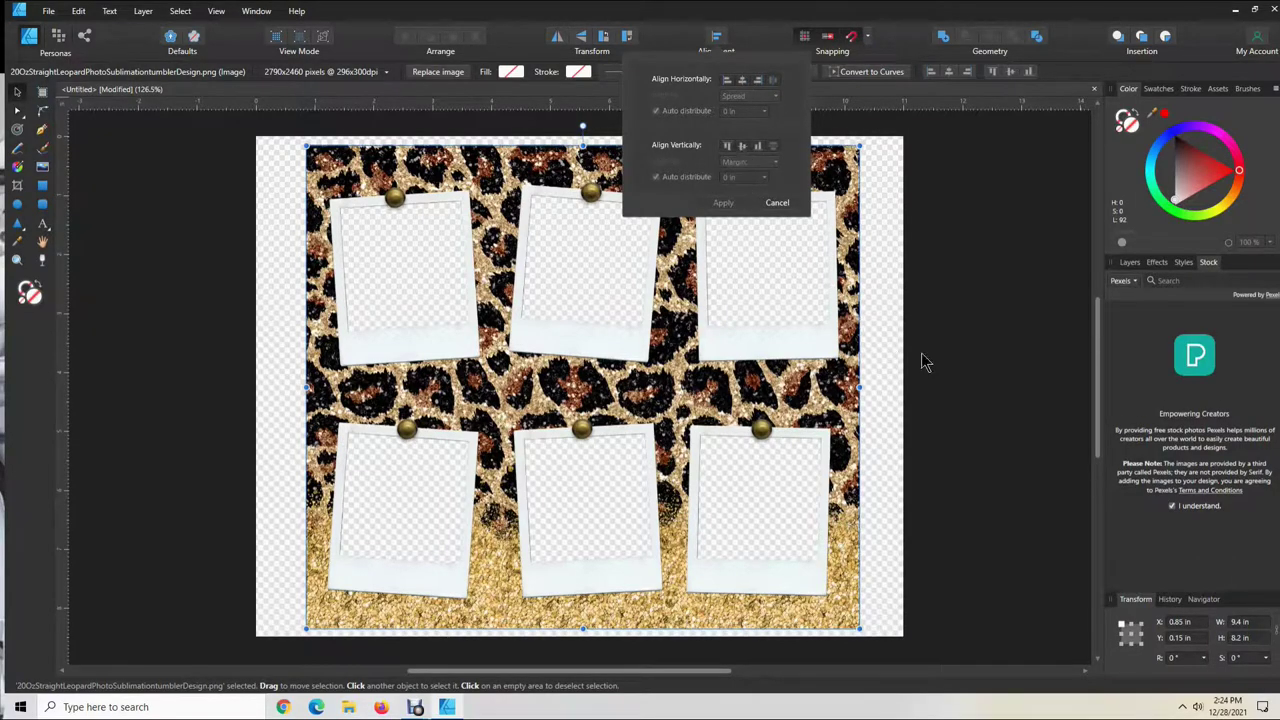
left_click(963, 380)
Move the leopard template to the center of the page, at about X 0.8 in, Y 0.15 in
left_click_drag(573, 396, 602, 400)
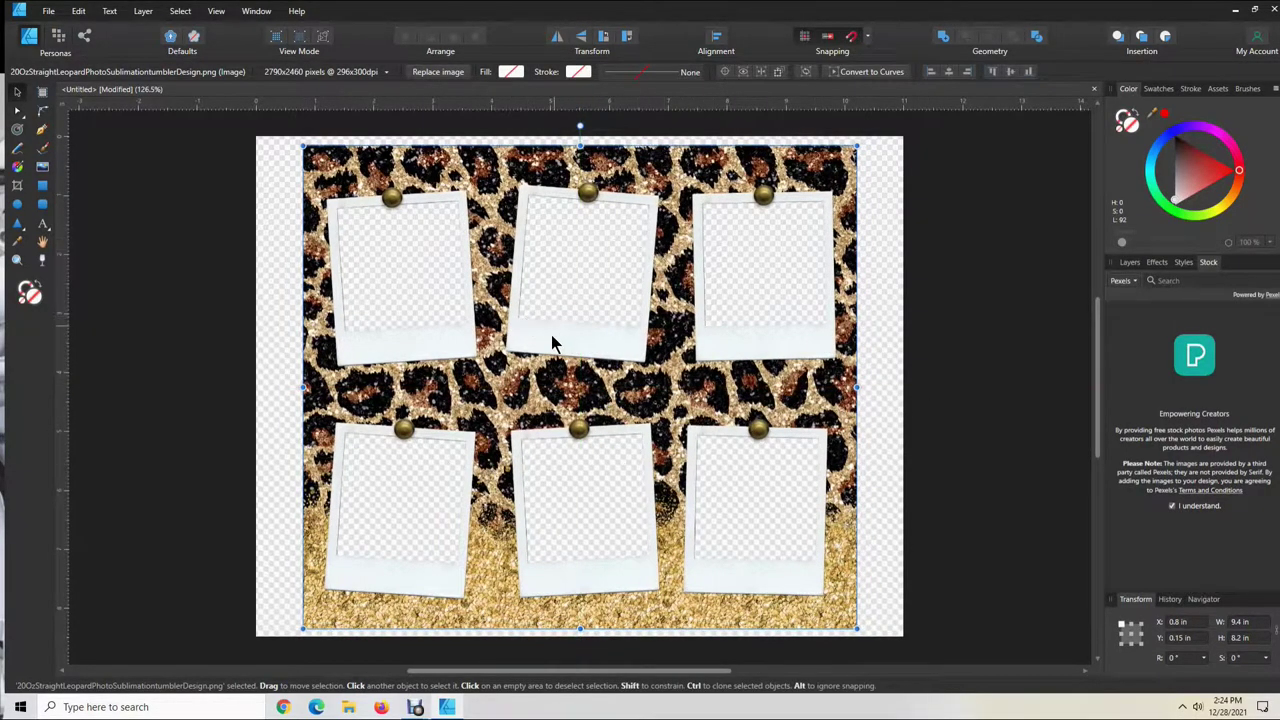
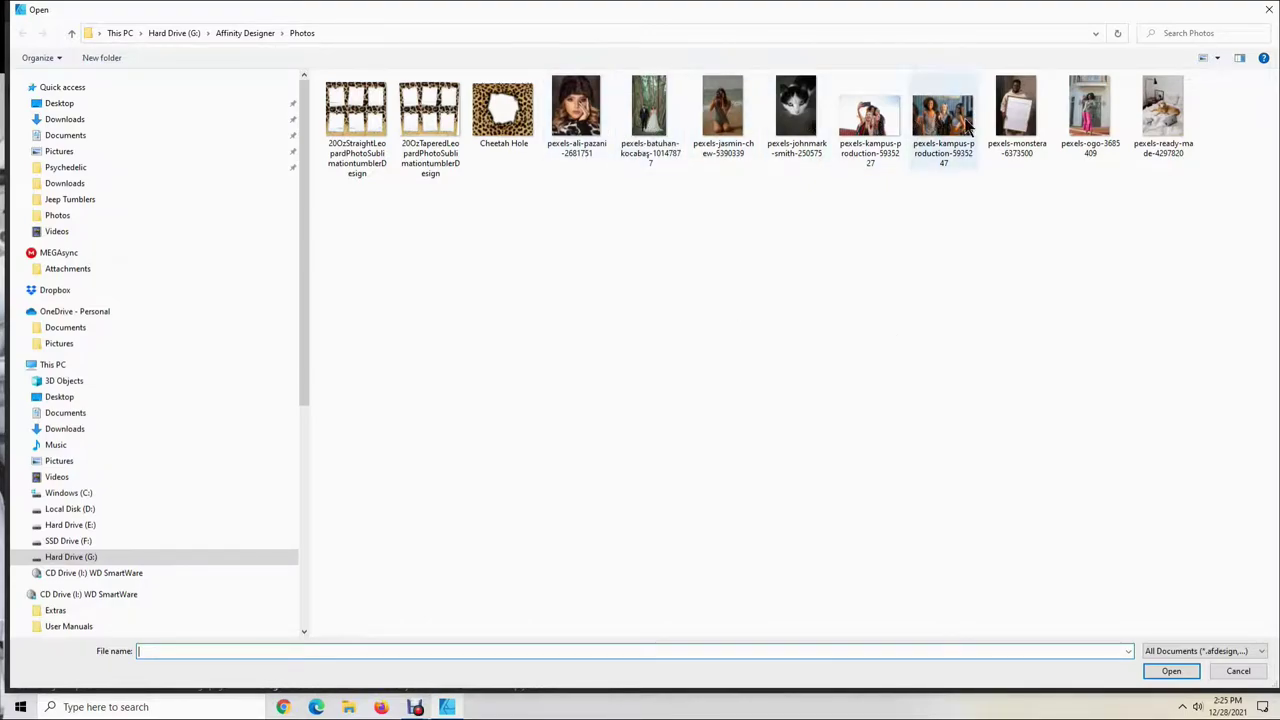
Show the photo files as extra large icons and place pexels-kampus-production-5935227 on the page at its default size
right_click(795, 418)
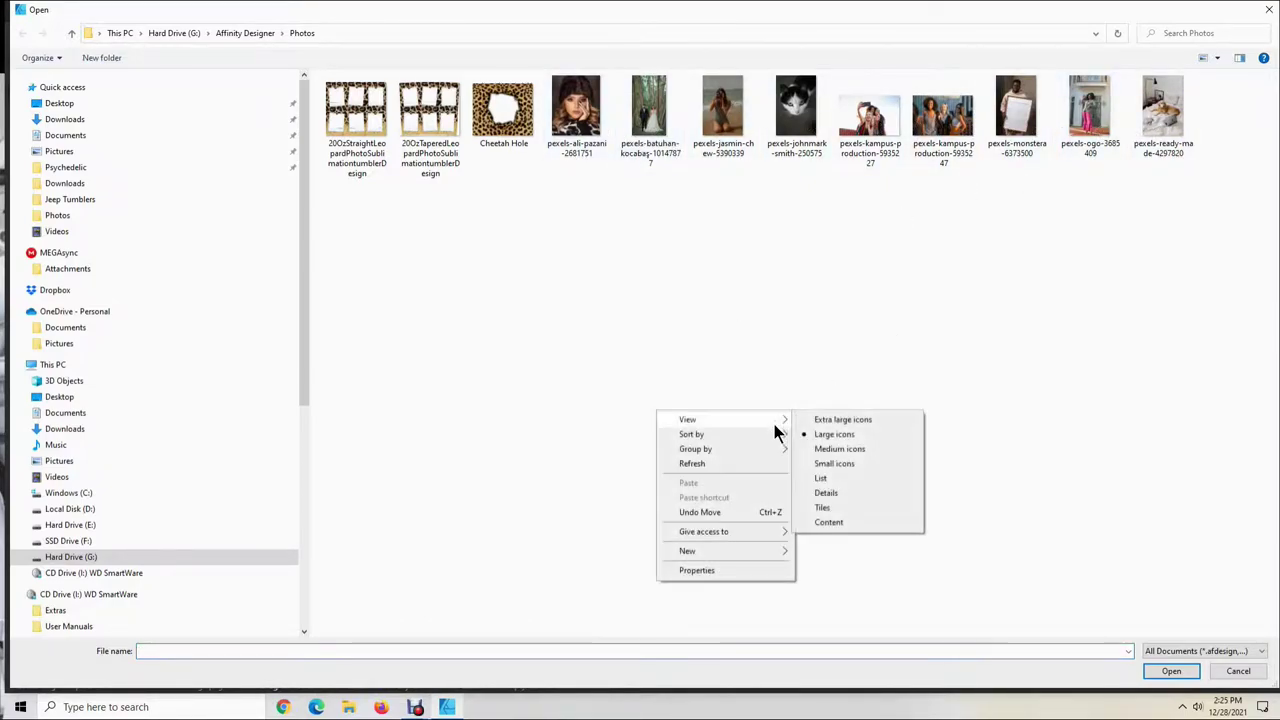
left_click(815, 434)
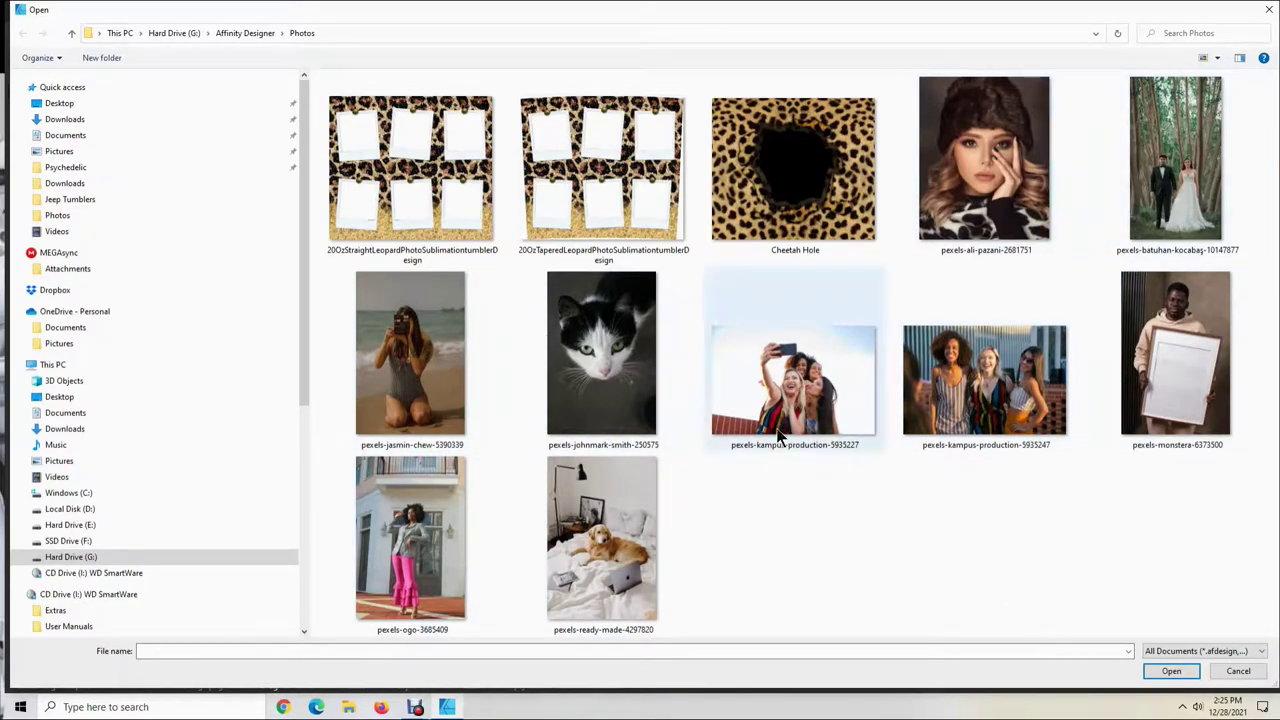
left_click(783, 398)
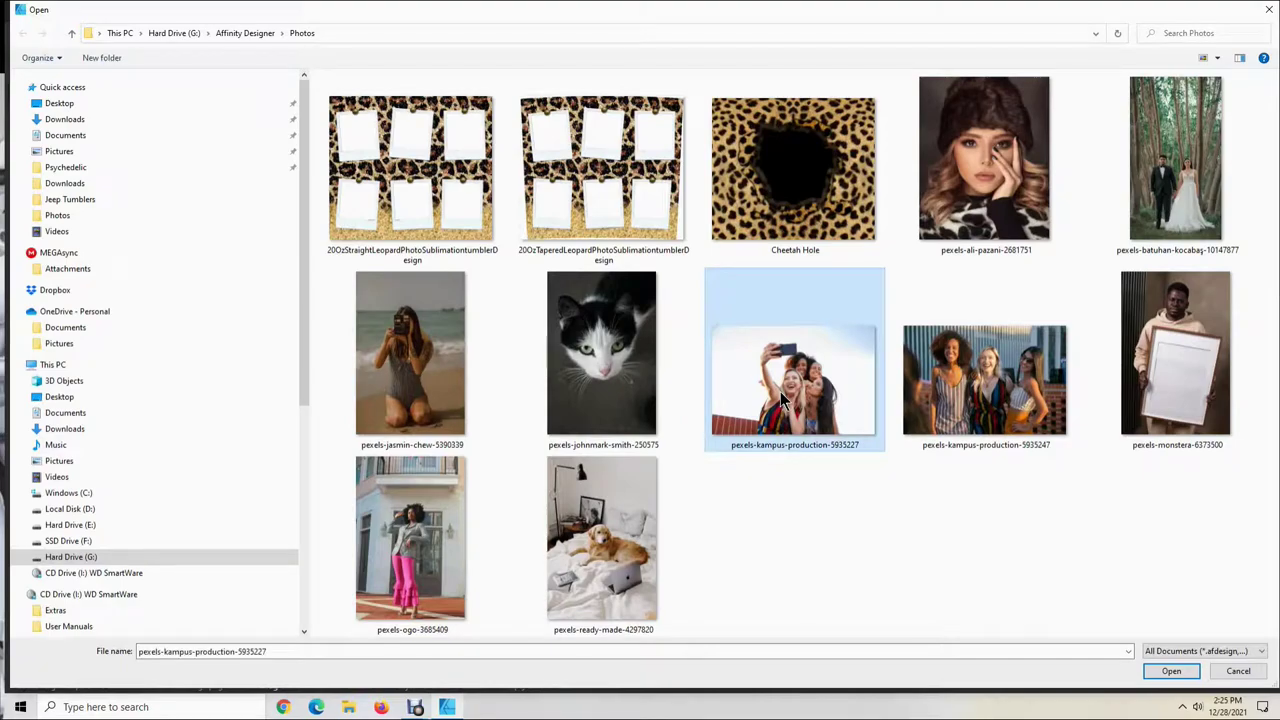
left_click(1165, 674)
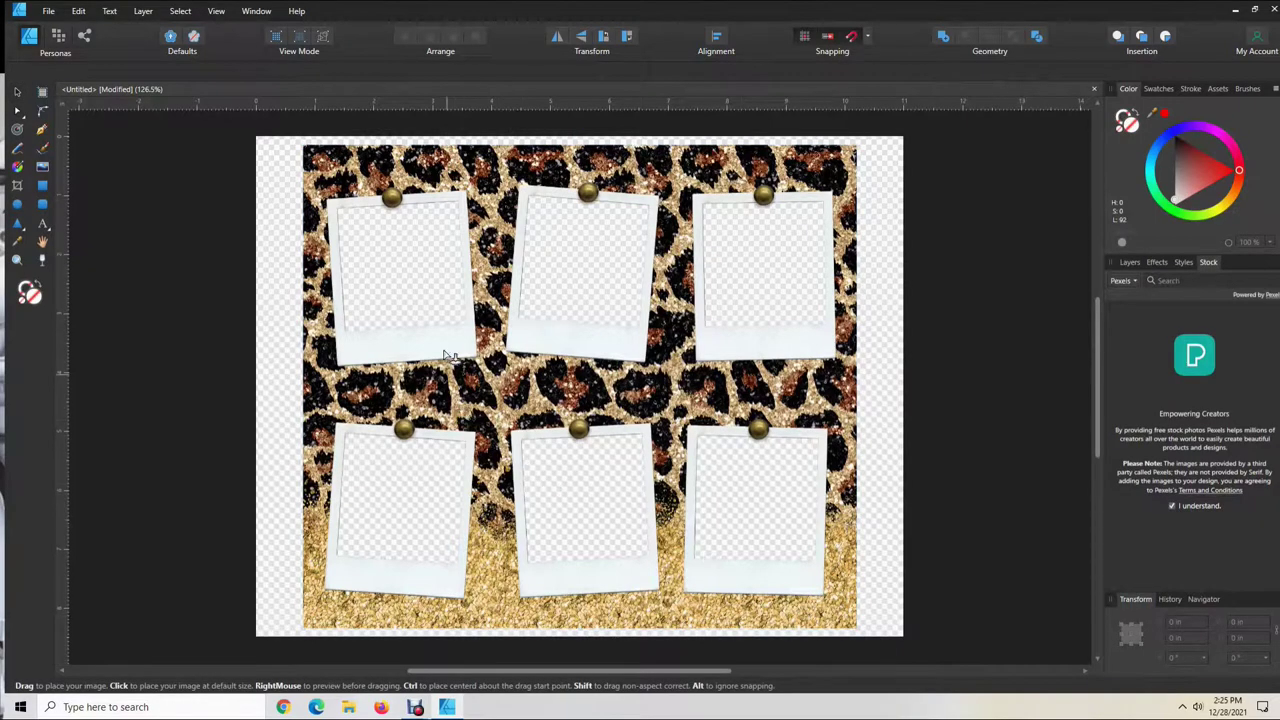
left_click(545, 376)
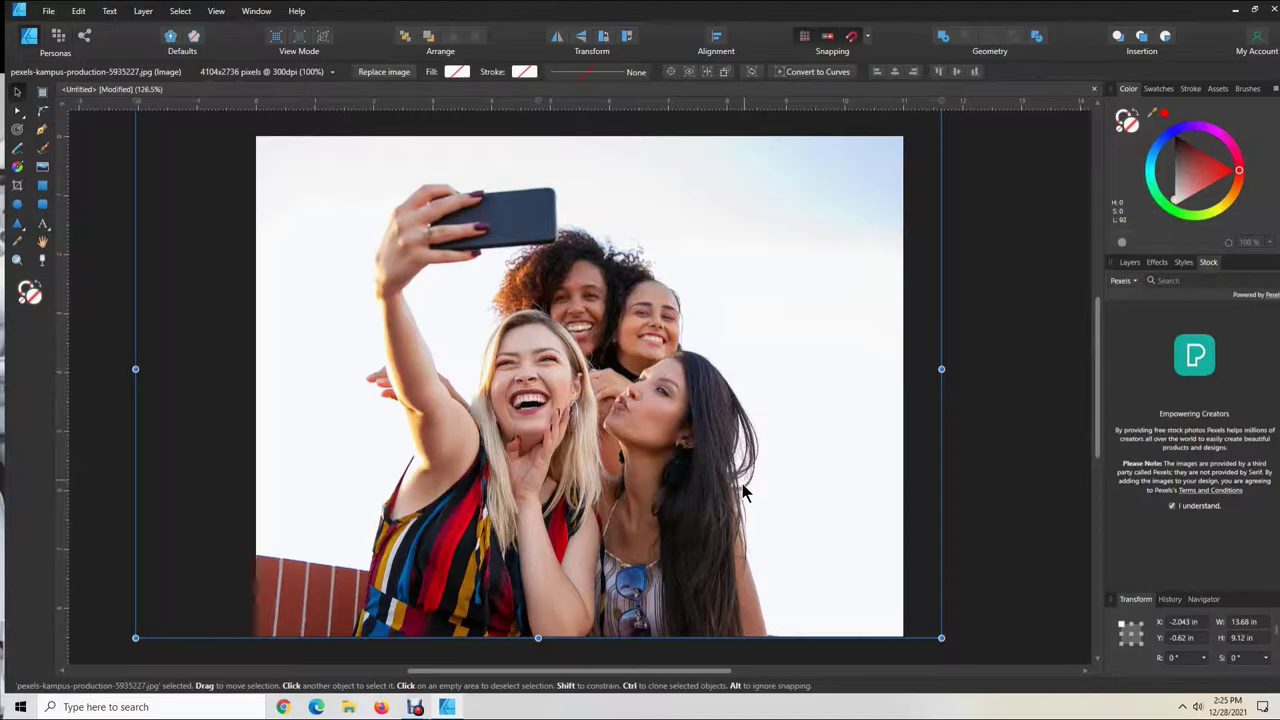
Scale the group selfie photo to about 4.84 x 3.22 in and position it over the bottom middle Polaroid frame
left_click_drag(941, 637, 363, 251)
left_click_drag(281, 220, 619, 540)
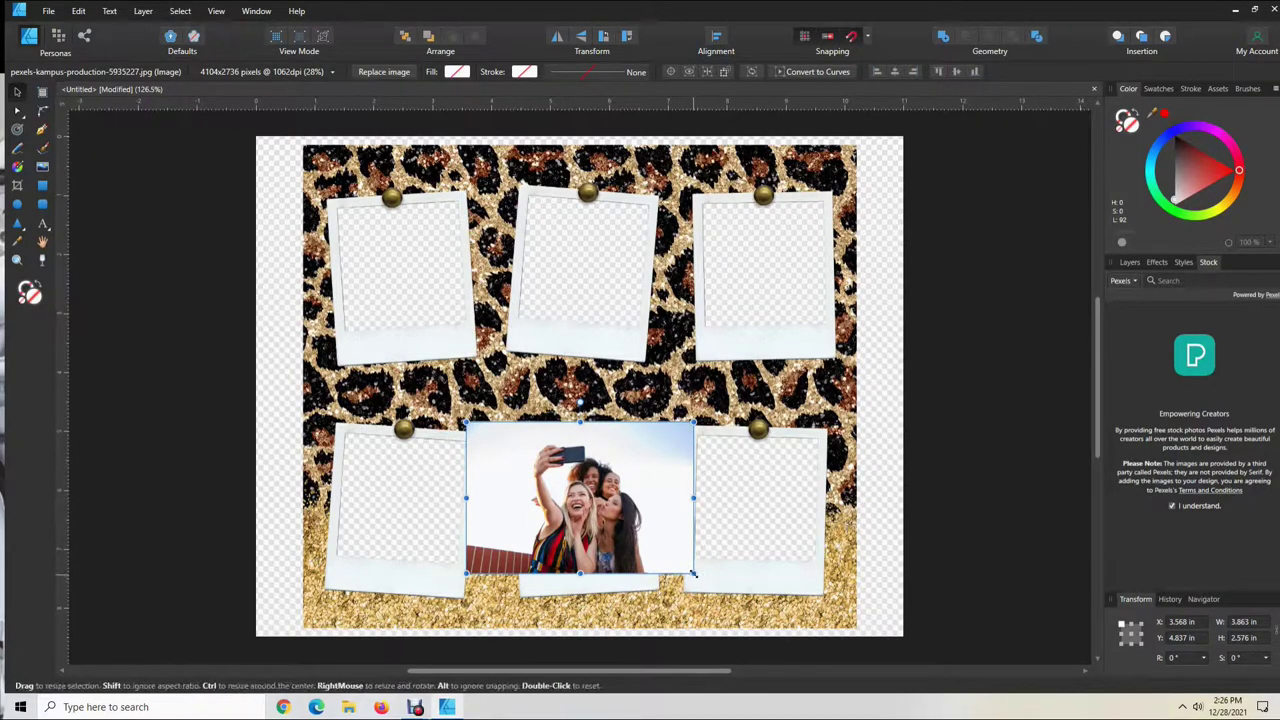
left_click_drag(693, 572, 741, 622)
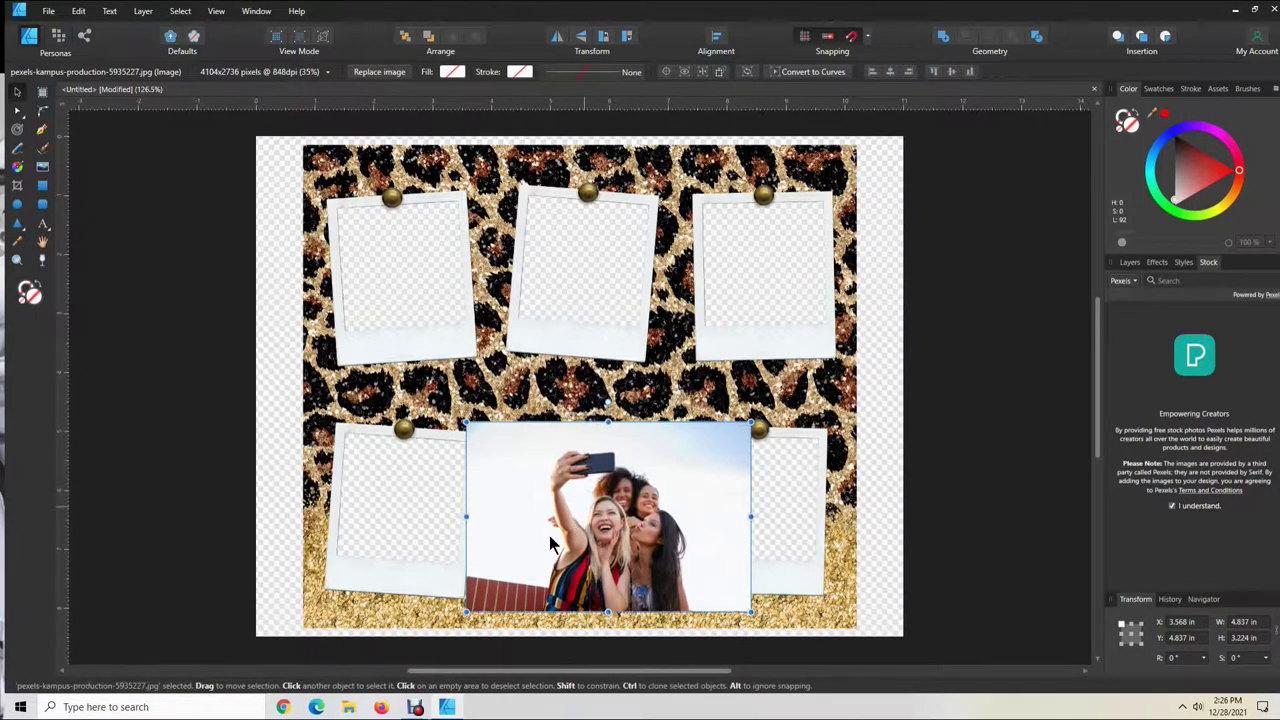
Move the group selfie photo's layer beneath the leopard template layer
left_click(1128, 265)
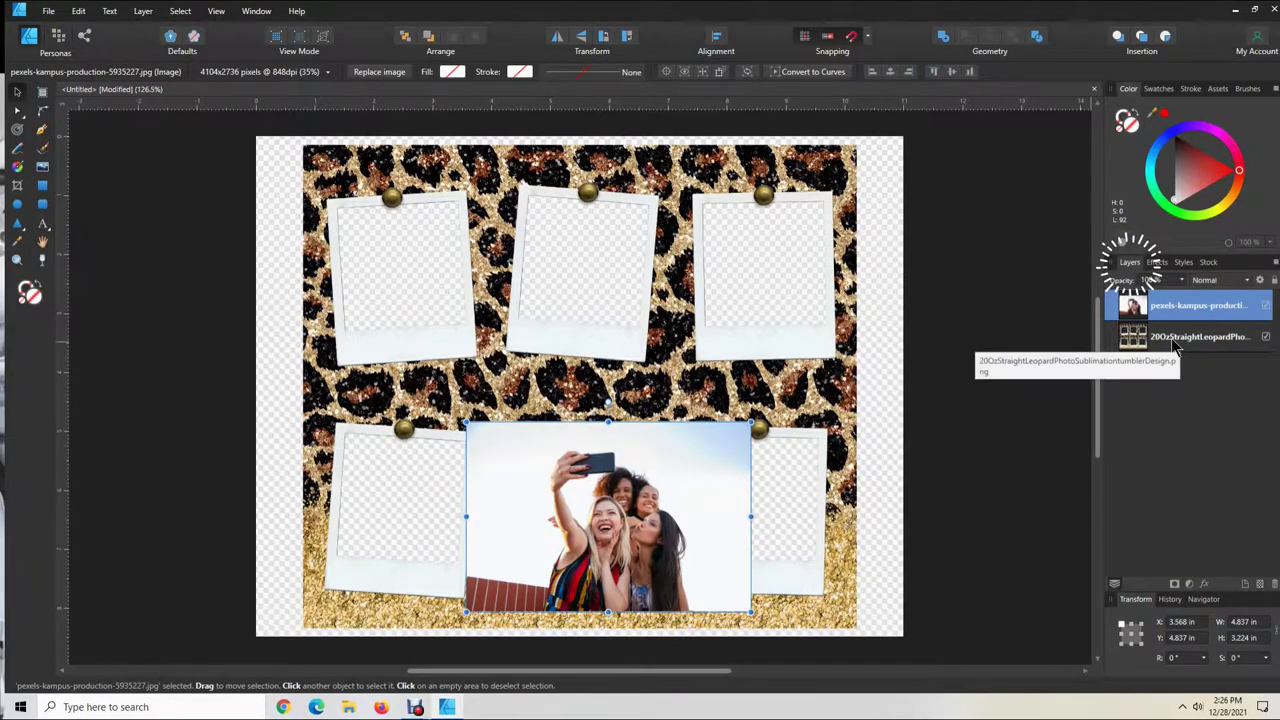
left_click(1140, 337)
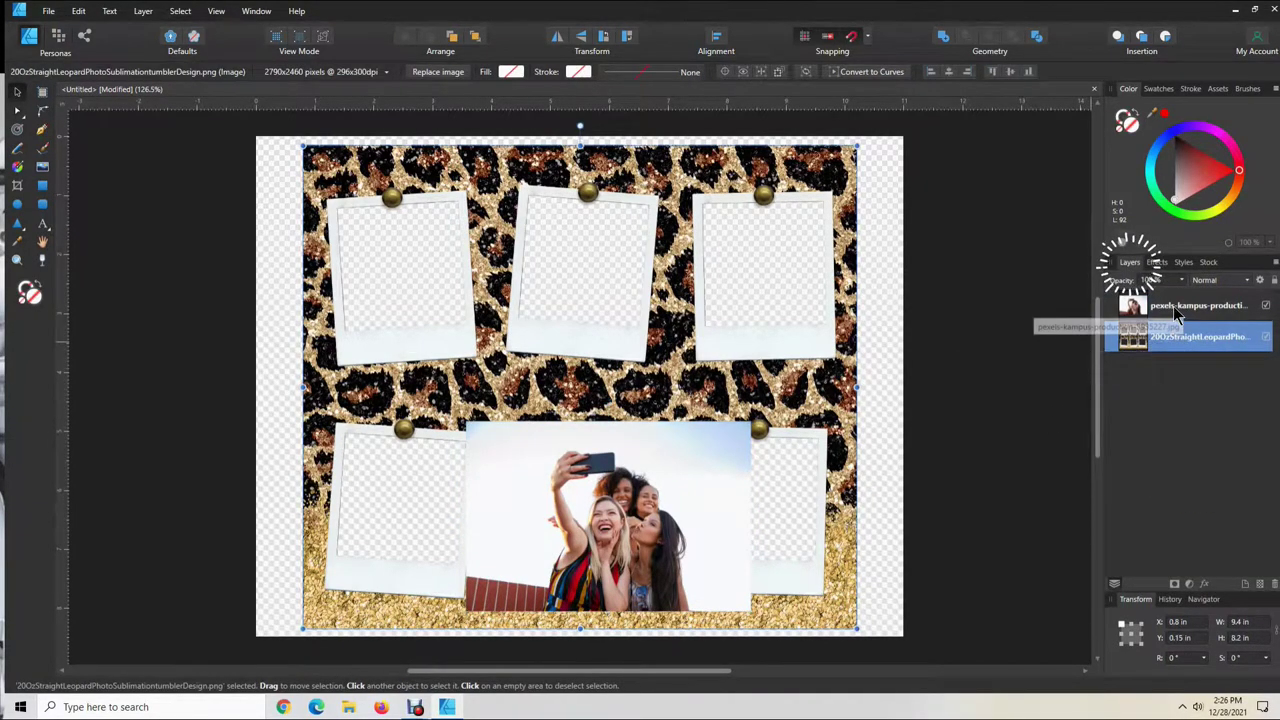
left_click(1179, 312)
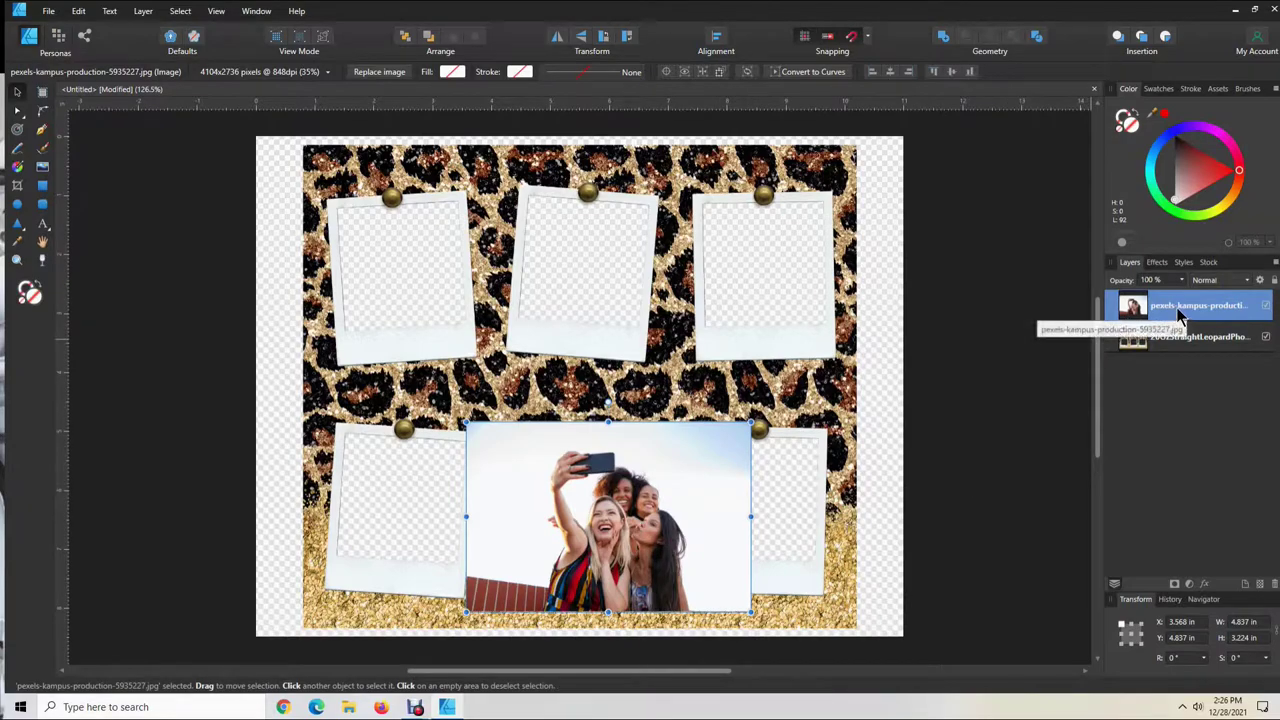
left_click_drag(1178, 308, 1178, 381)
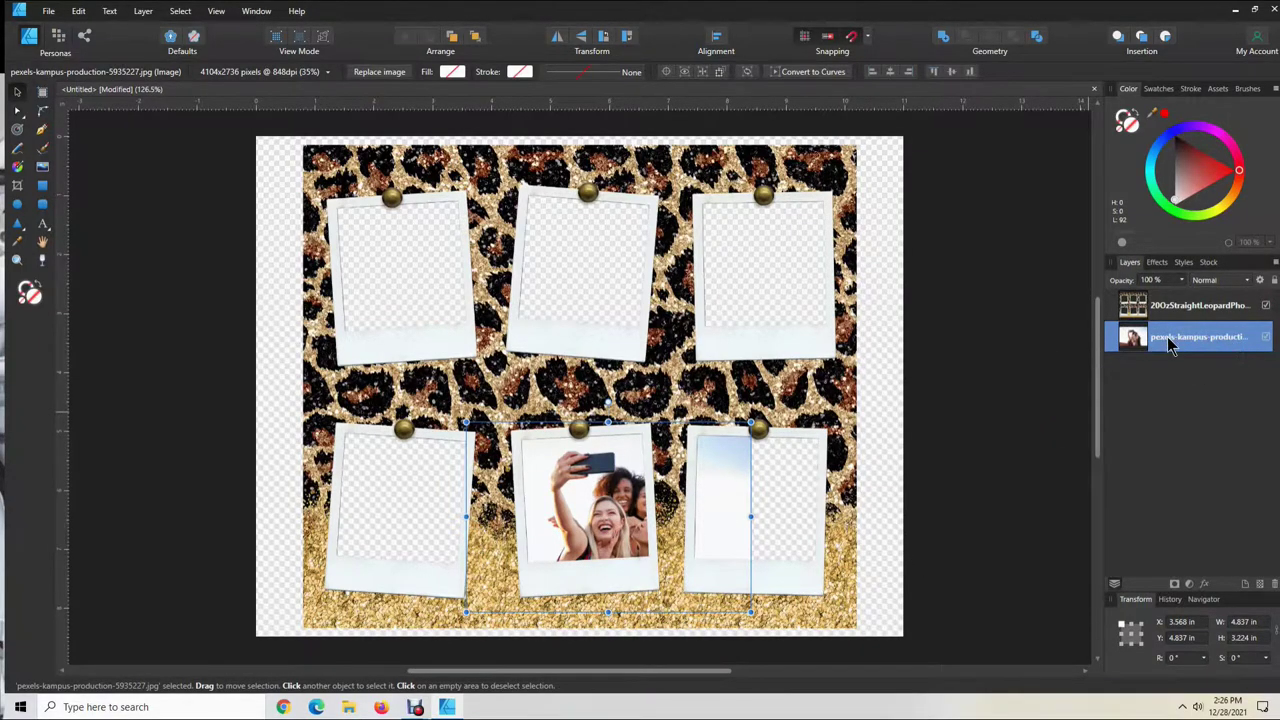
Scale the group selfie photo to about 4.19 x 2.79 in and center the women inside the bottom middle Polaroid frame
left_click_drag(632, 497, 566, 501)
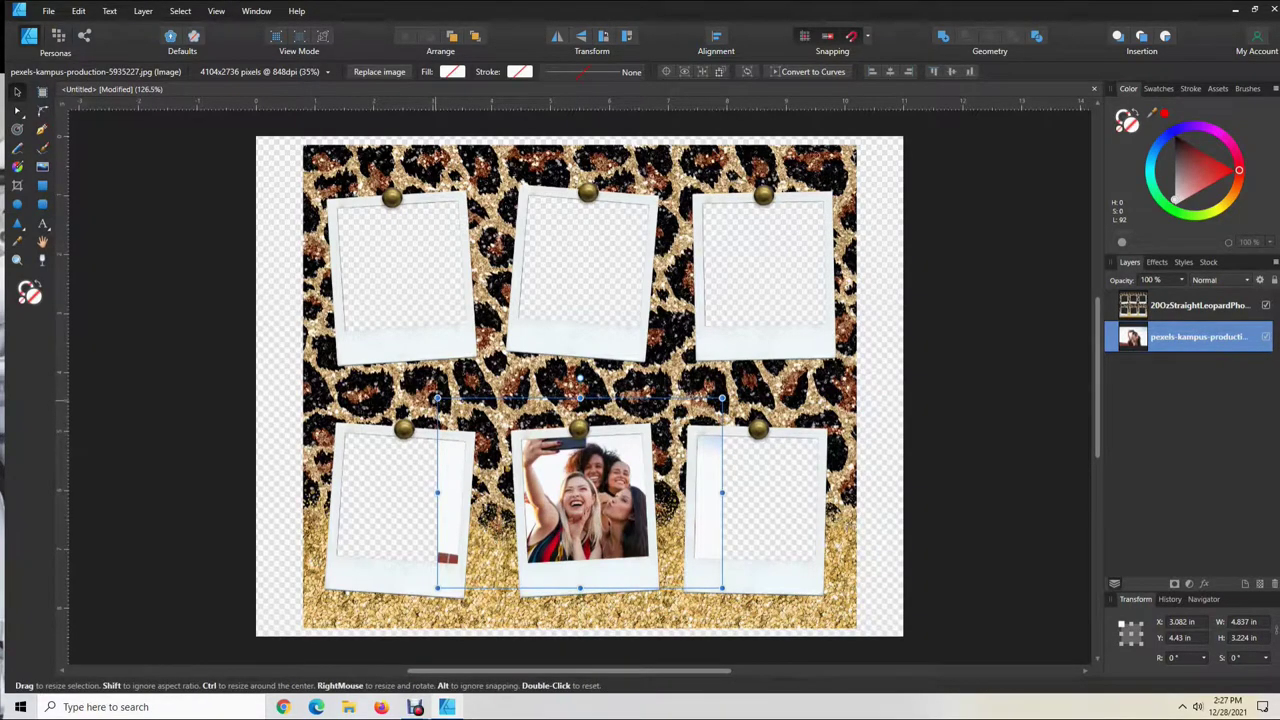
left_click_drag(437, 398, 474, 424)
mouse_move(600, 534)
left_mouse_down()
mouse_move(577, 517)
mouse_move(589, 526)
left_mouse_up()
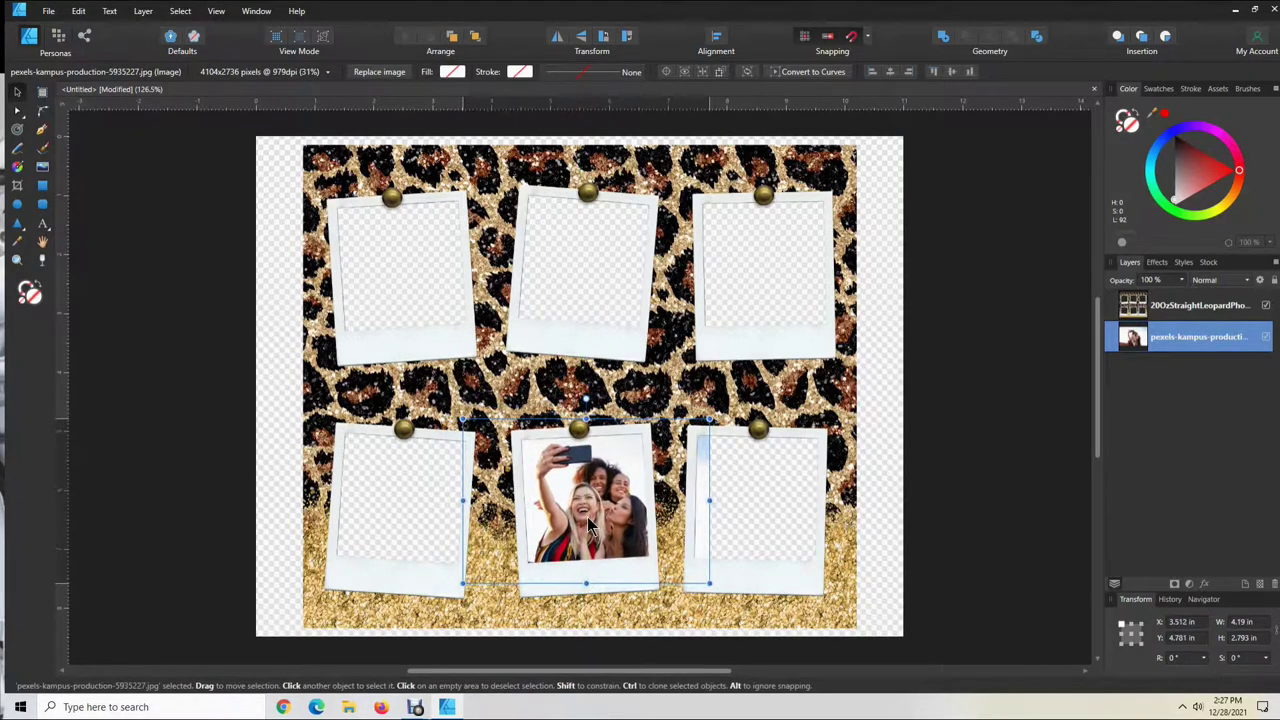
left_click_drag(590, 527, 590, 527)
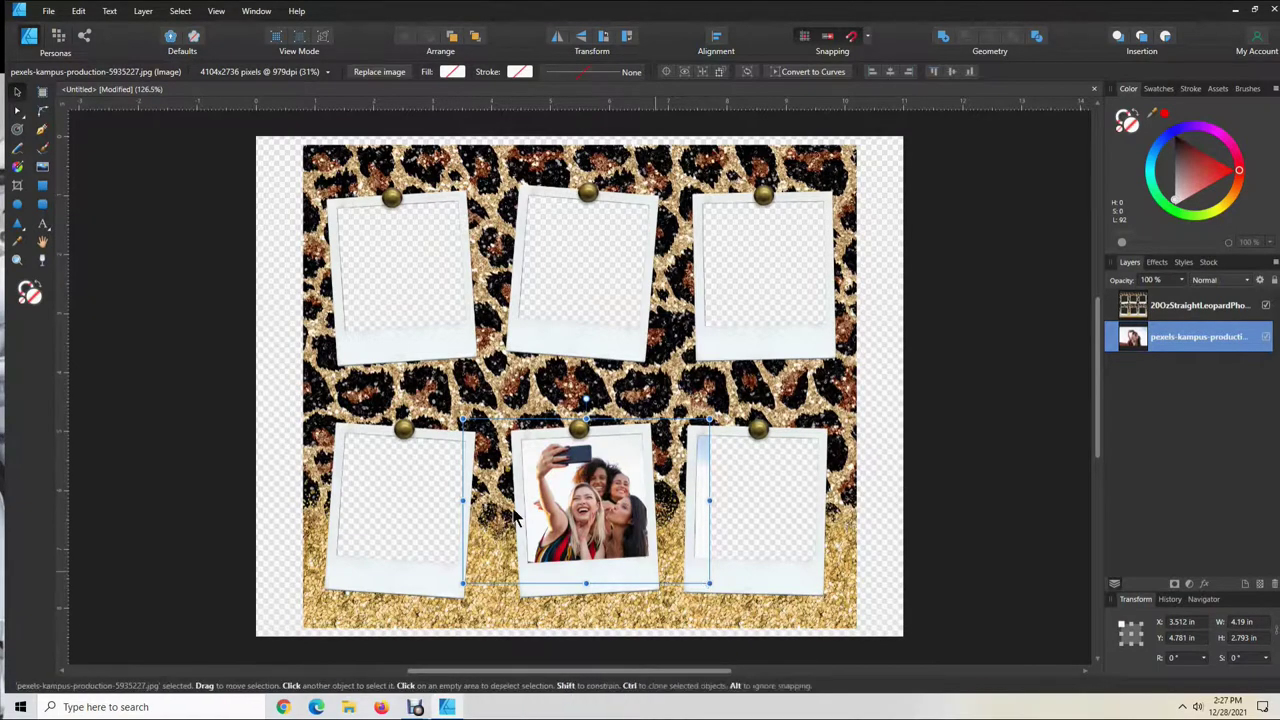
Crop both sides of the group selfie photo to about 3.01 in wide so it stays within the bottom middle frame, and deselect it
left_click(17, 188)
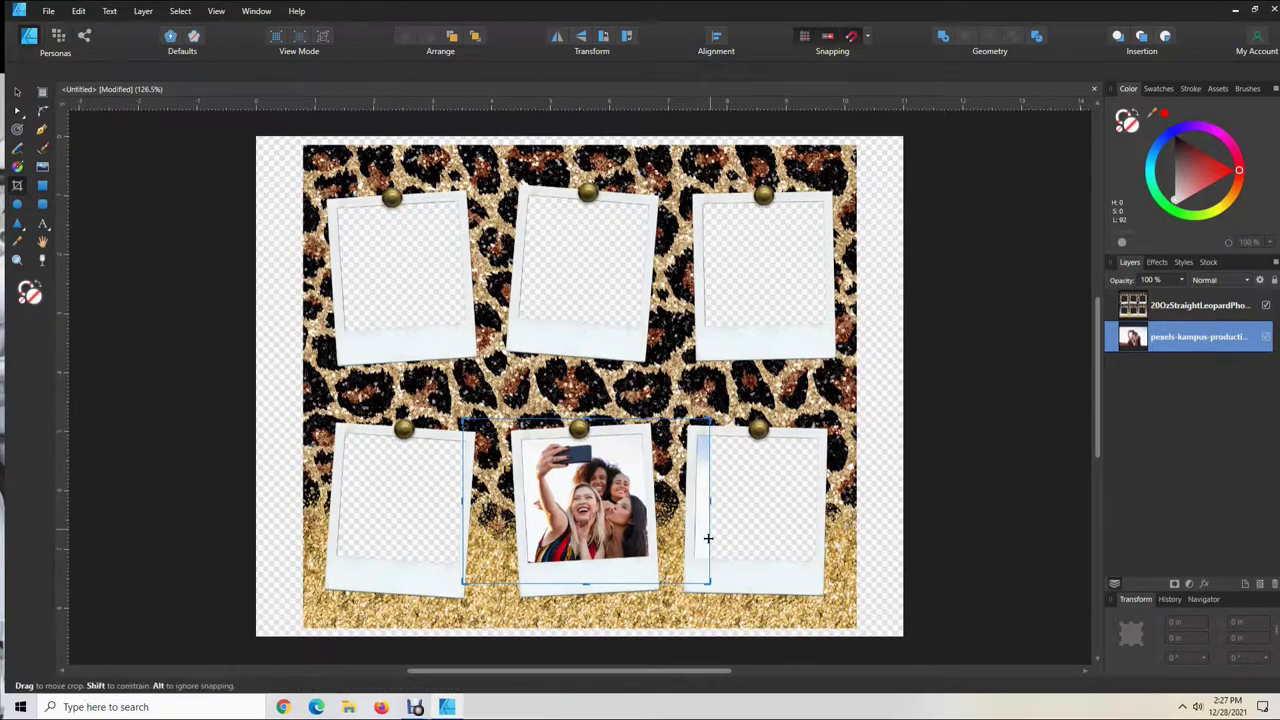
left_click_drag(711, 500, 676, 494)
left_click_drag(462, 503, 494, 499)
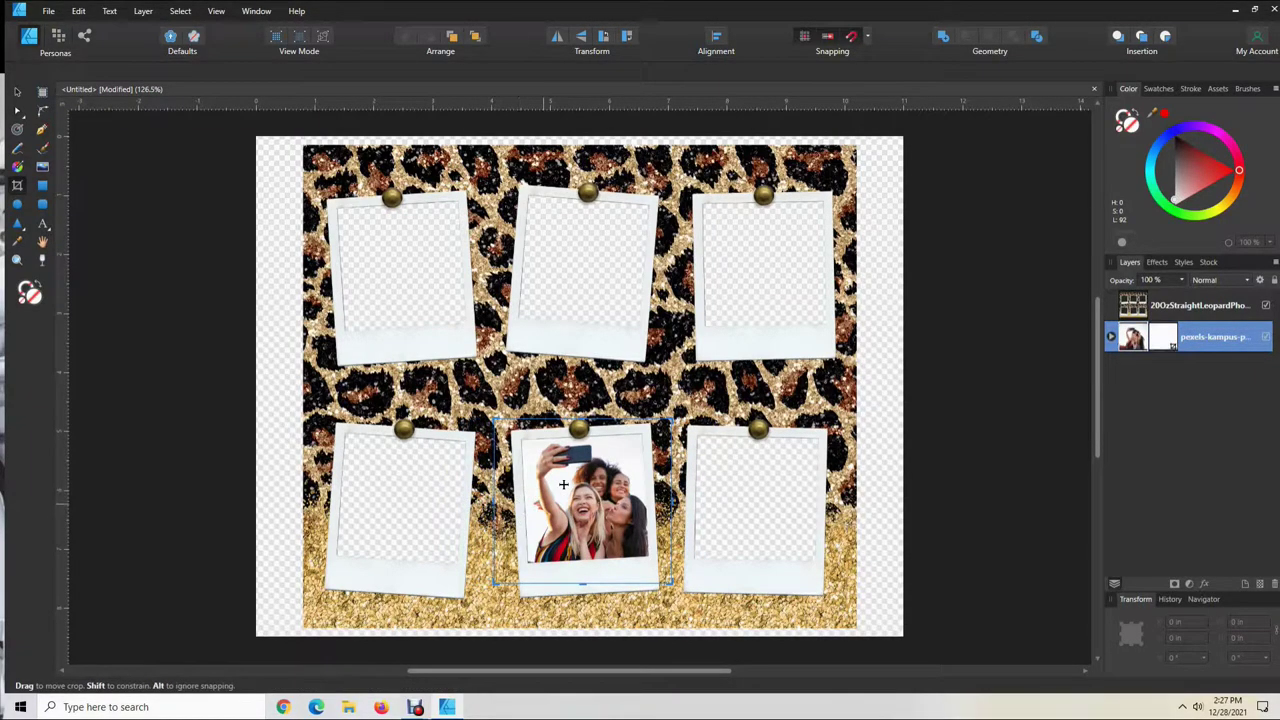
left_click(17, 92)
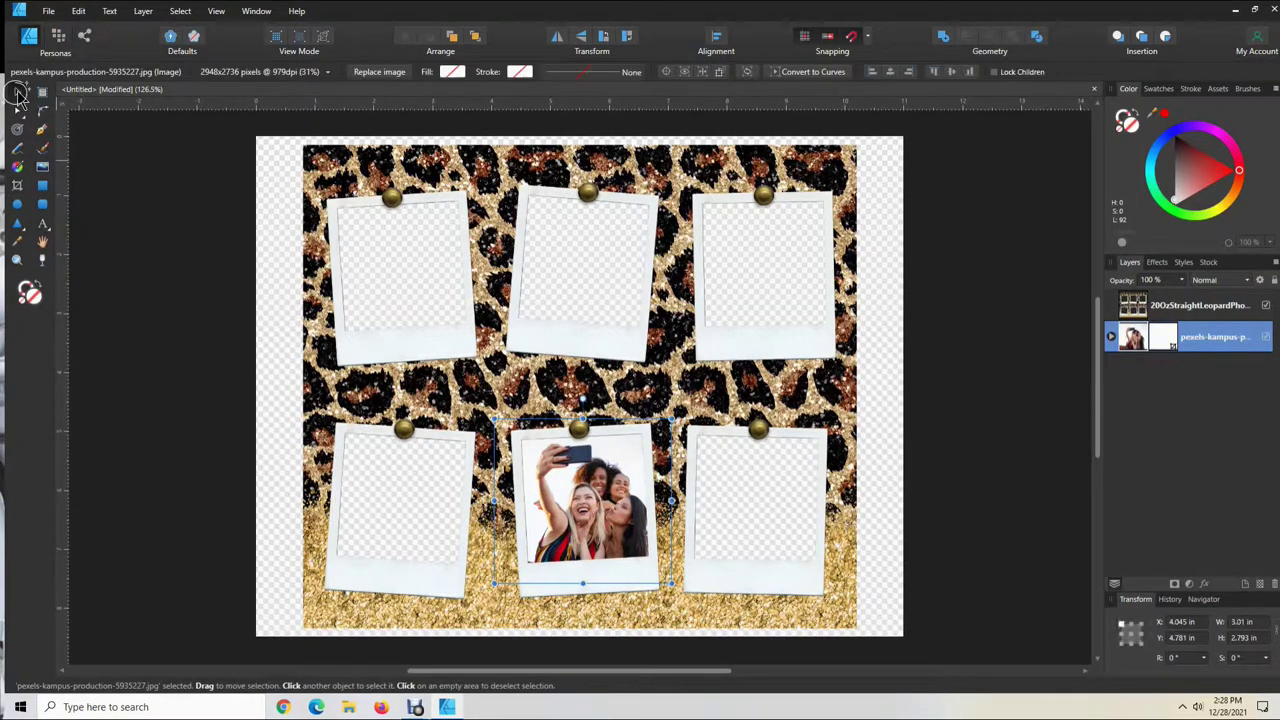
left_click(195, 401)
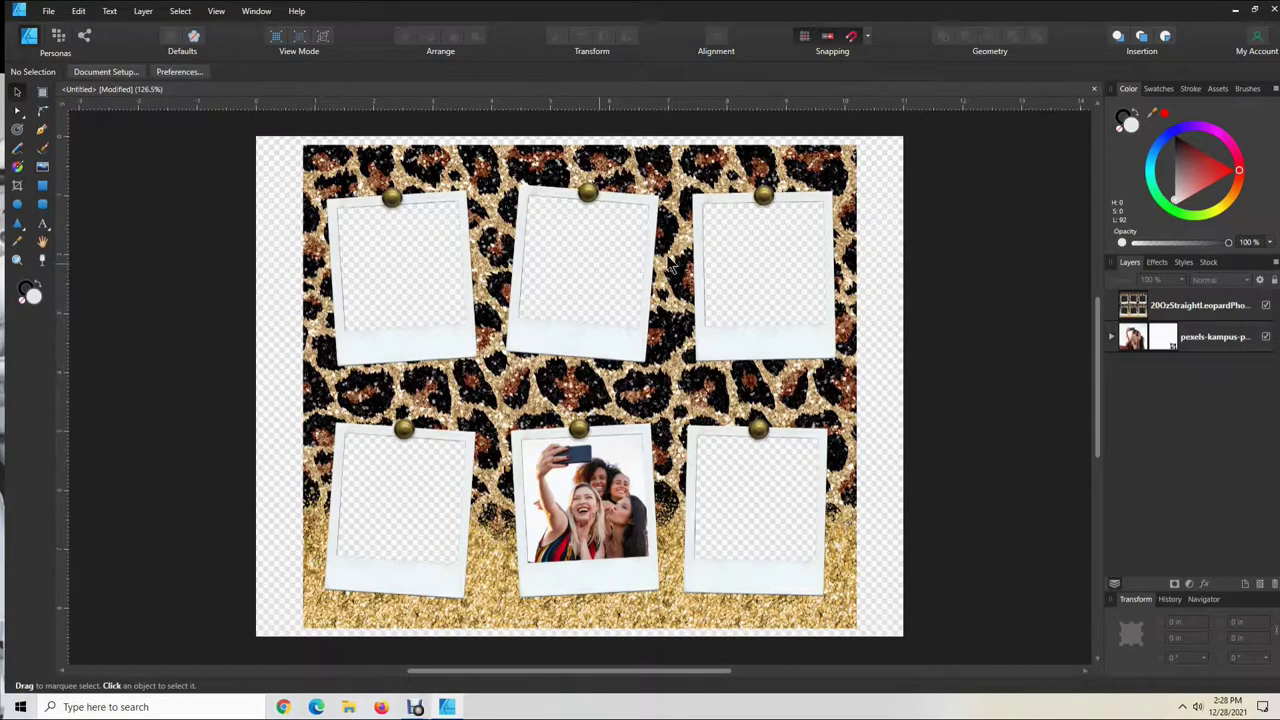
Place the fur hat portrait photo ending in 2681751 over the top middle Polaroid frame at about 3.01 x 3.76 in
left_click(42, 170)
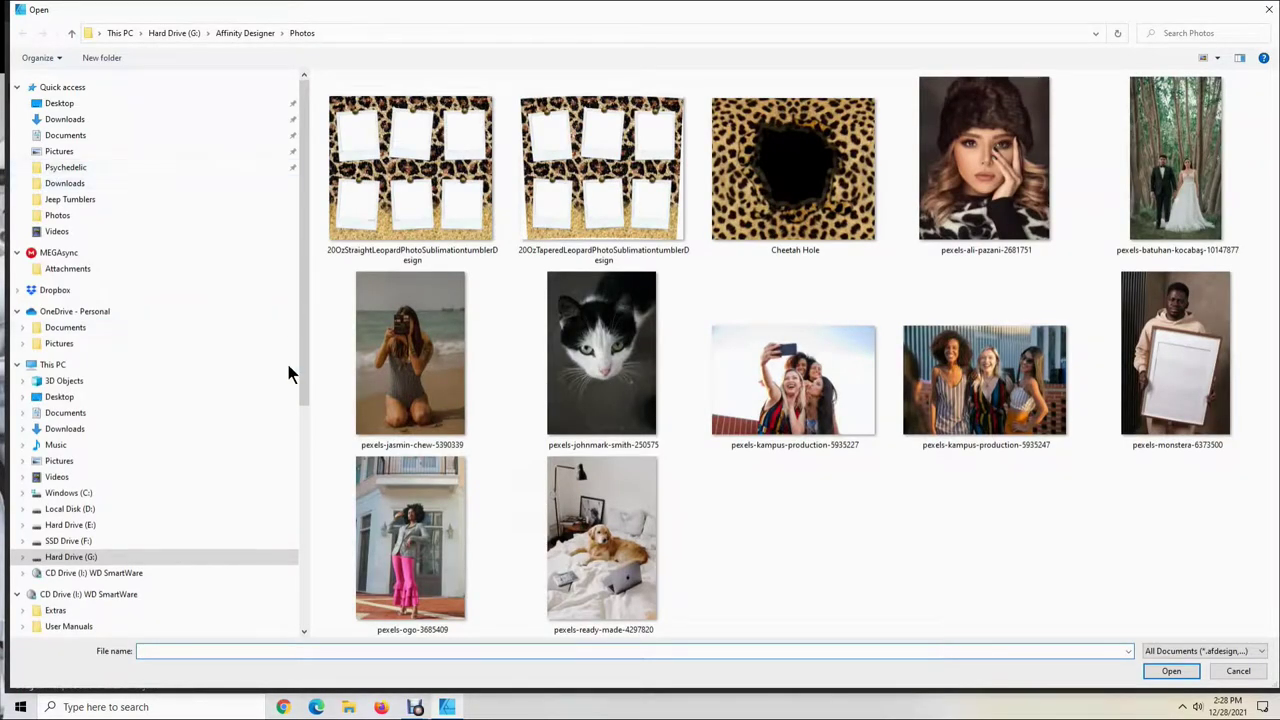
left_click(1022, 200)
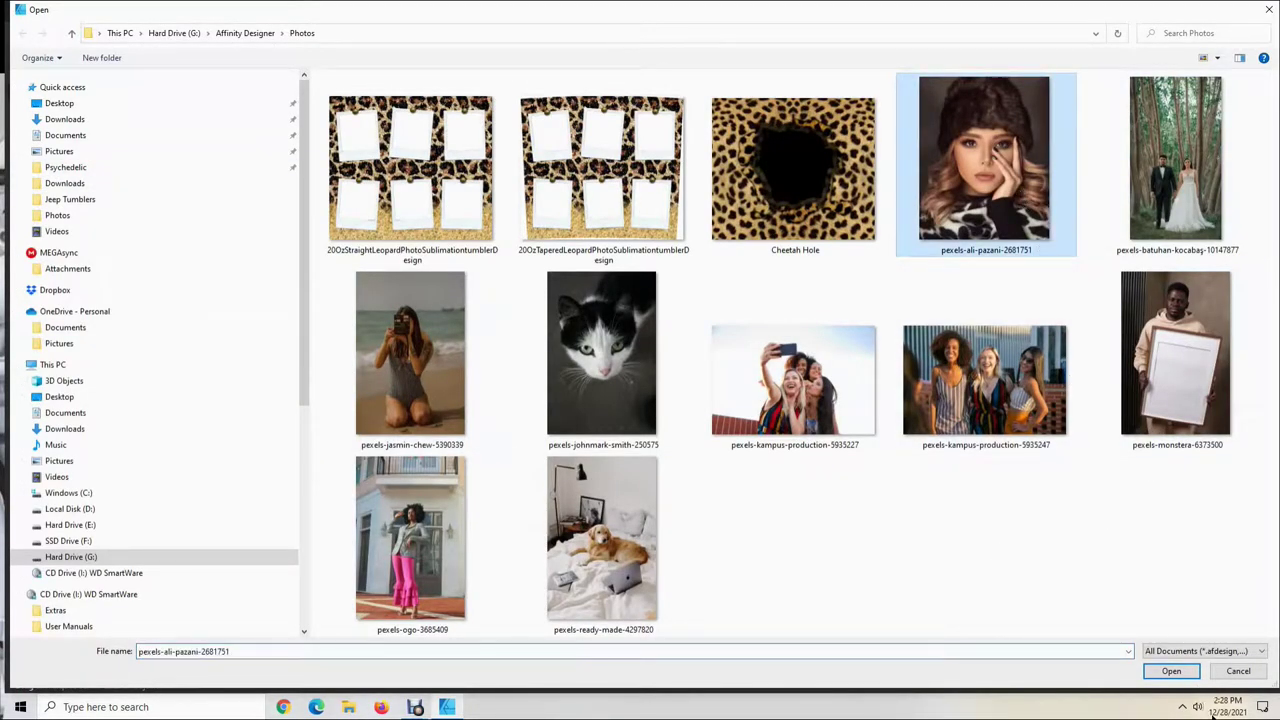
left_click(1171, 671)
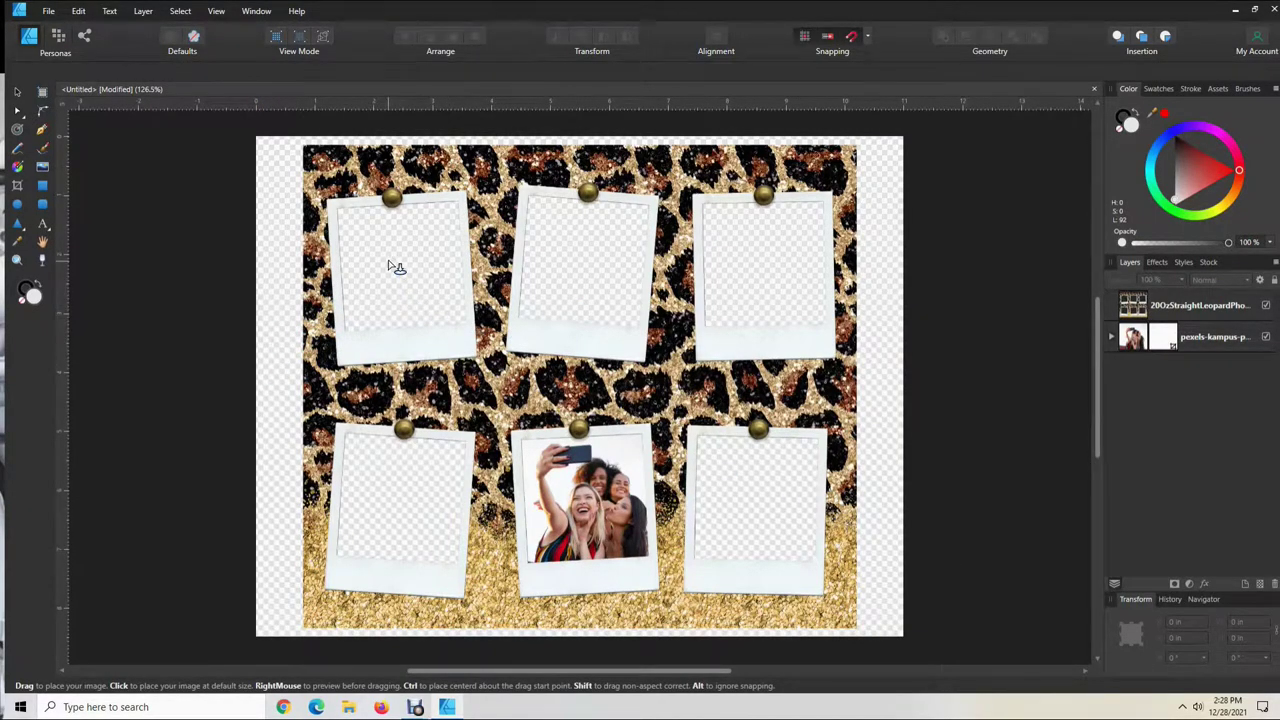
left_click_drag(400, 268, 590, 428)
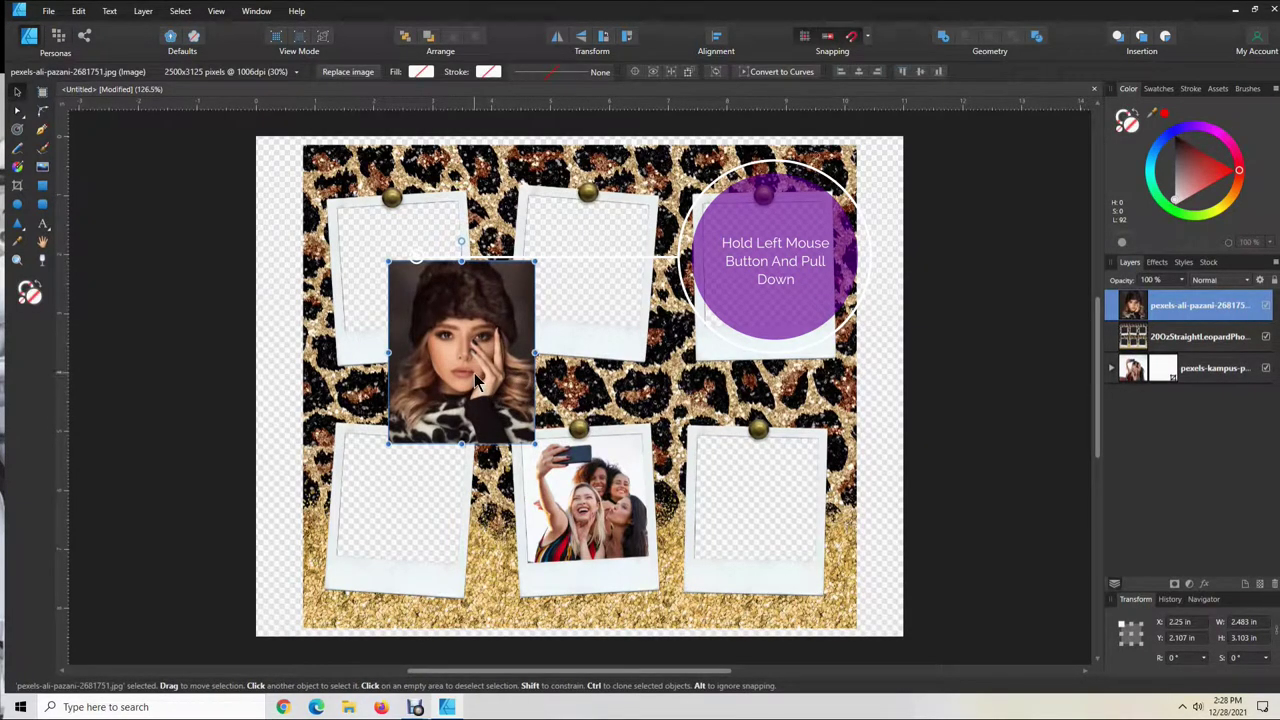
left_click_drag(490, 400, 600, 317)
left_click_drag(641, 358, 671, 400)
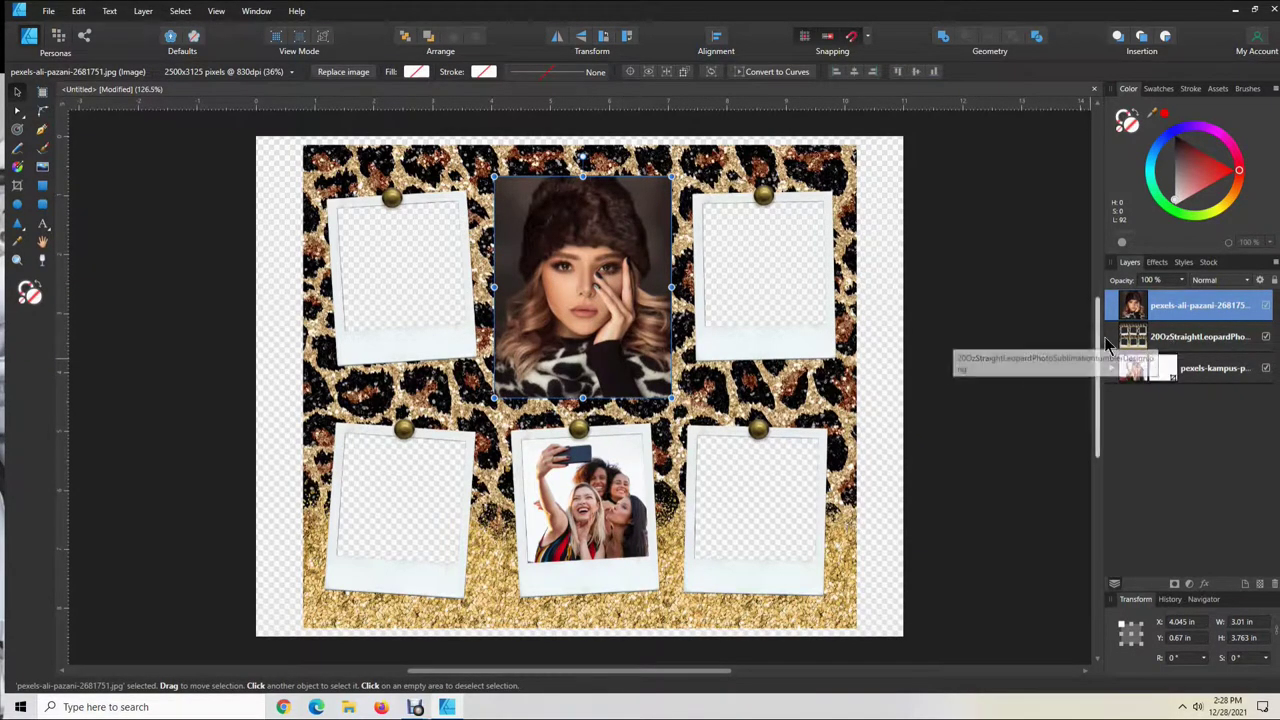
Move the fur hat portrait's layer to the bottom of the layer stack
left_click(1204, 340)
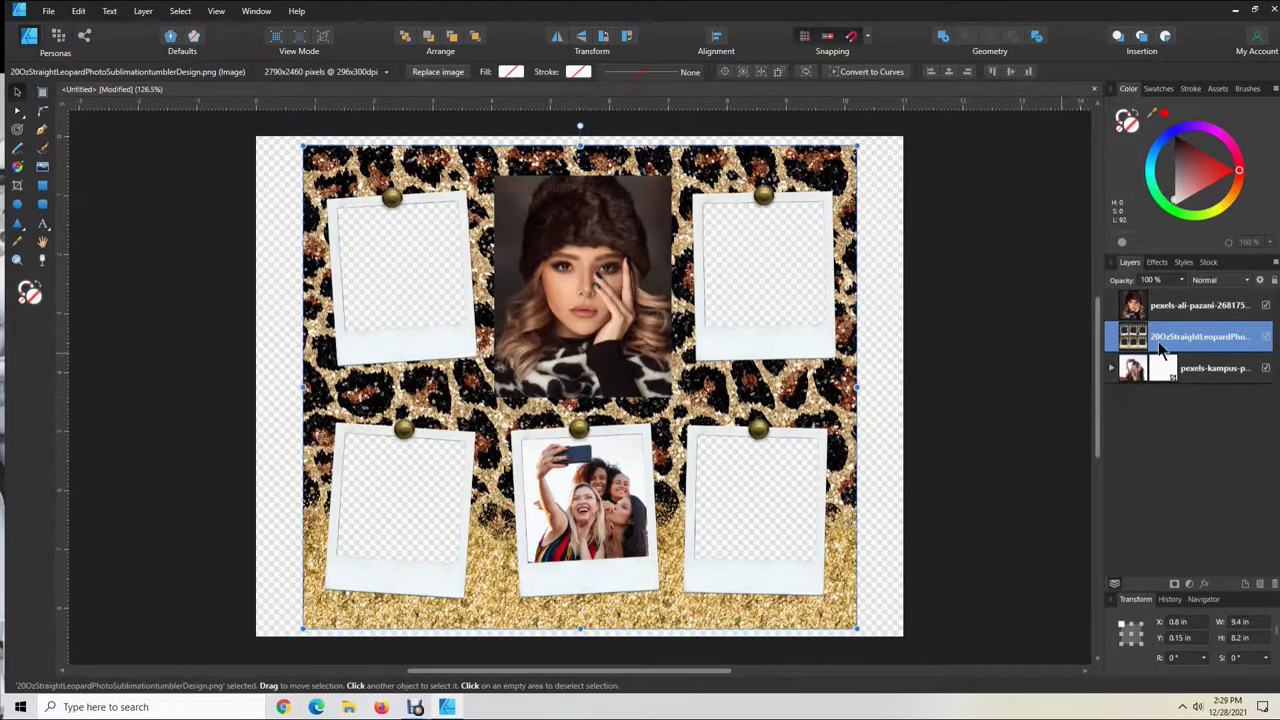
left_click(1190, 308)
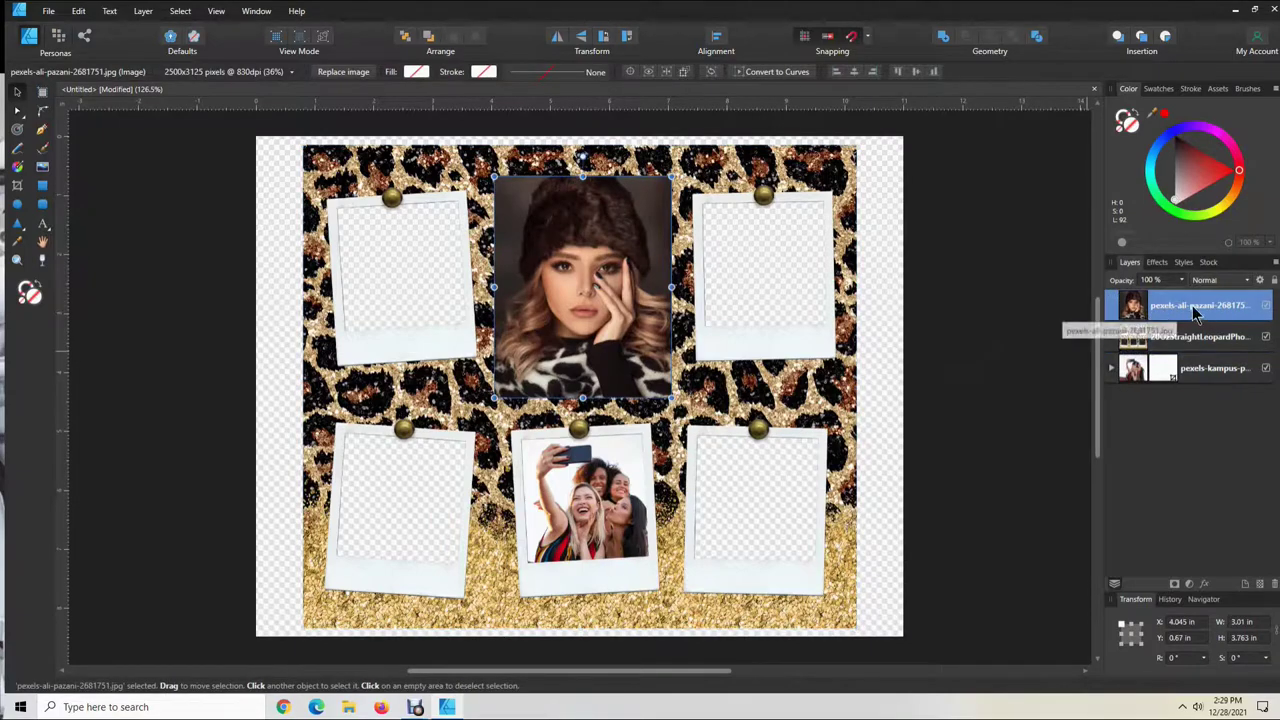
left_click_drag(1193, 313, 1190, 410)
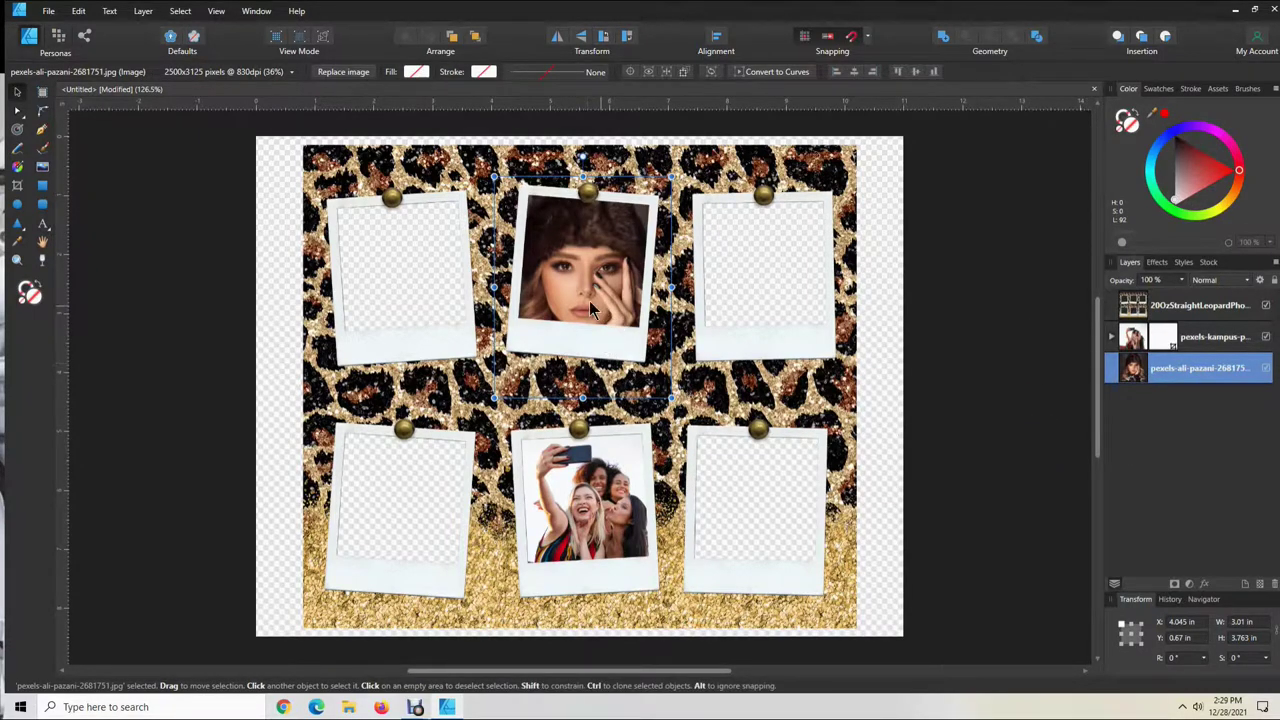
Scale the fur hat portrait to about 2.35 x 2.93 in, fit it inside the top middle frame, and deselect it
left_click_drag(670, 398, 633, 330)
left_click_drag(588, 262, 600, 275)
left_click_drag(656, 187, 650, 196)
left_click_drag(613, 265, 616, 266)
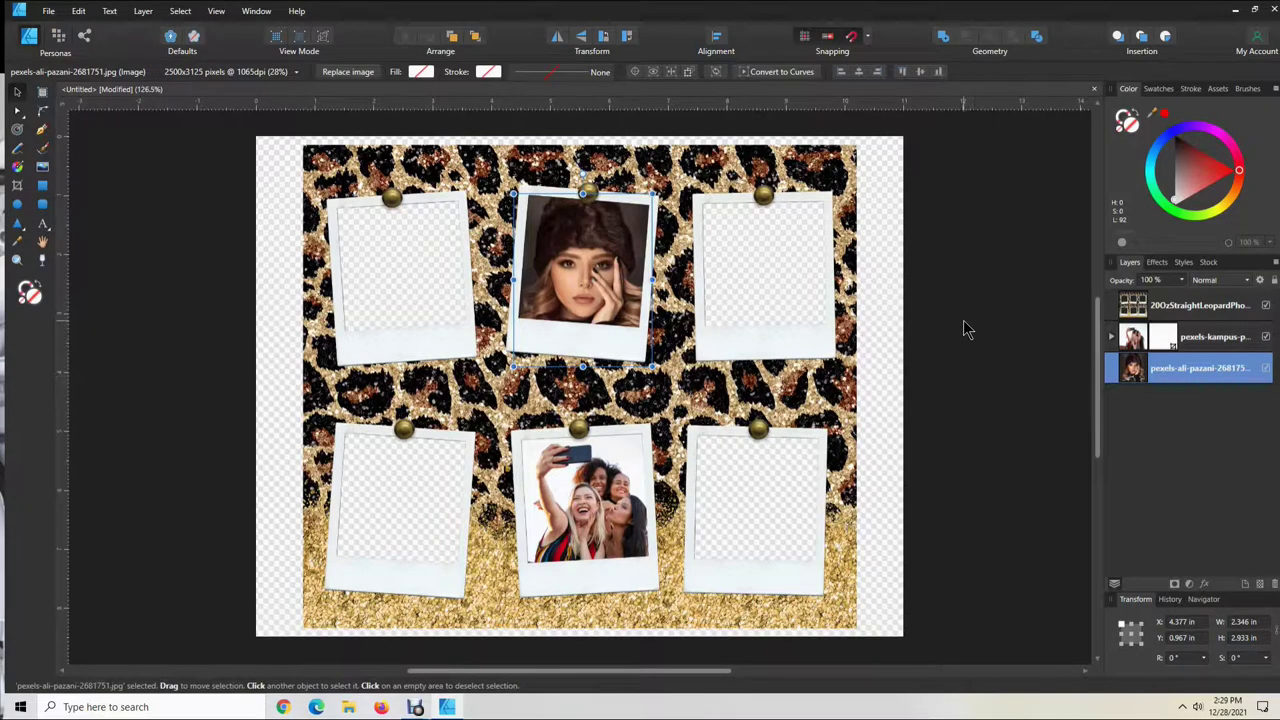
left_click(145, 279)
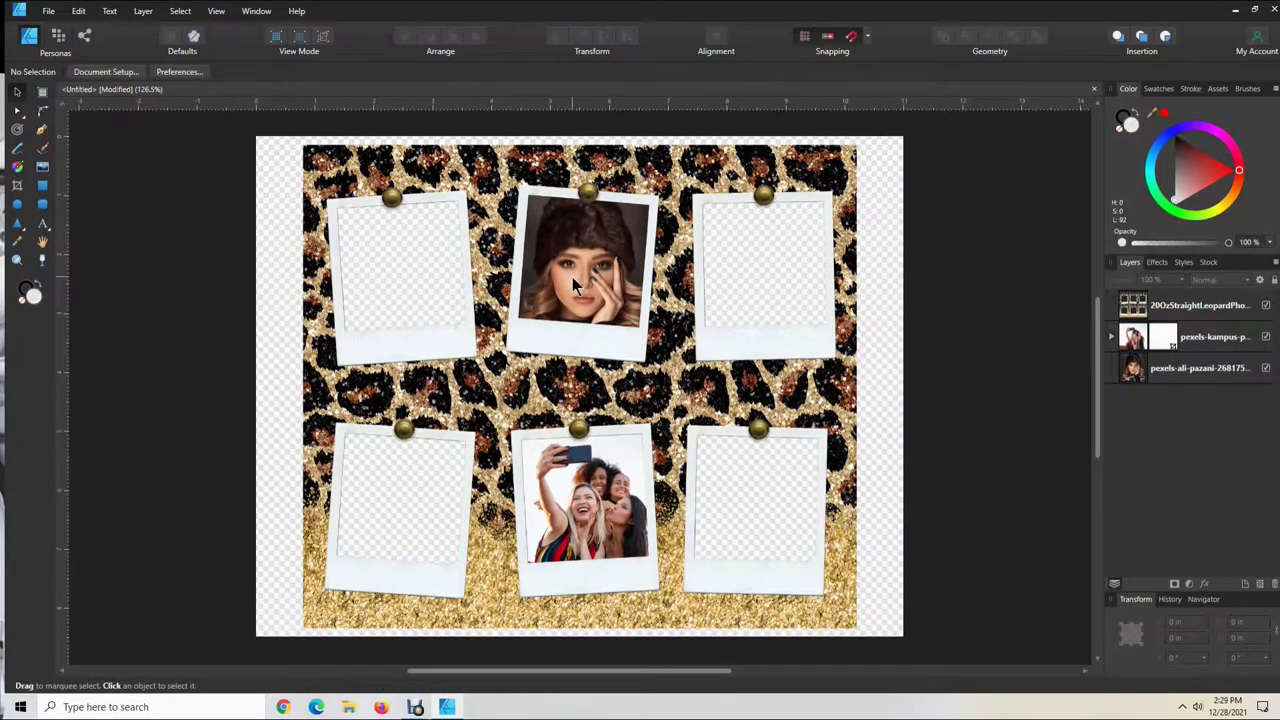
Place the black-and-white cat photo ending in 250575 over the top left Polaroid frame at about 2.65 x 3.97 in
left_click(43, 172)
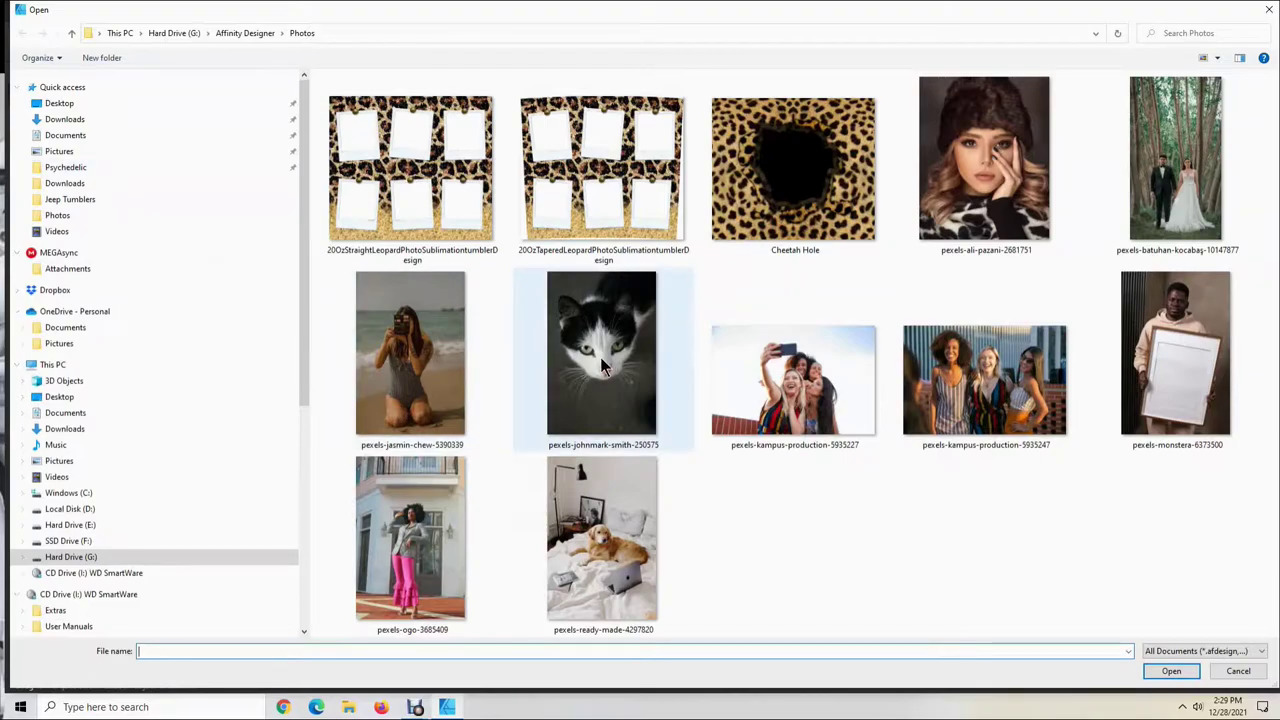
left_click(600, 362)
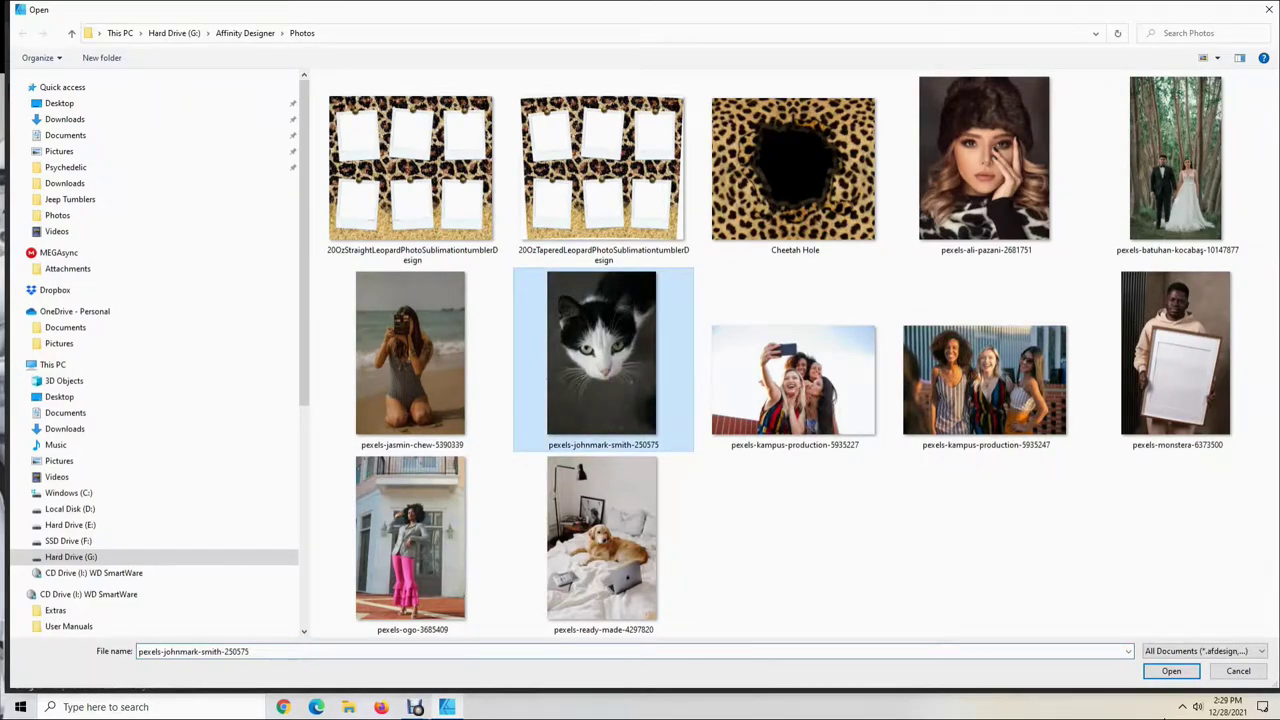
left_click(1168, 671)
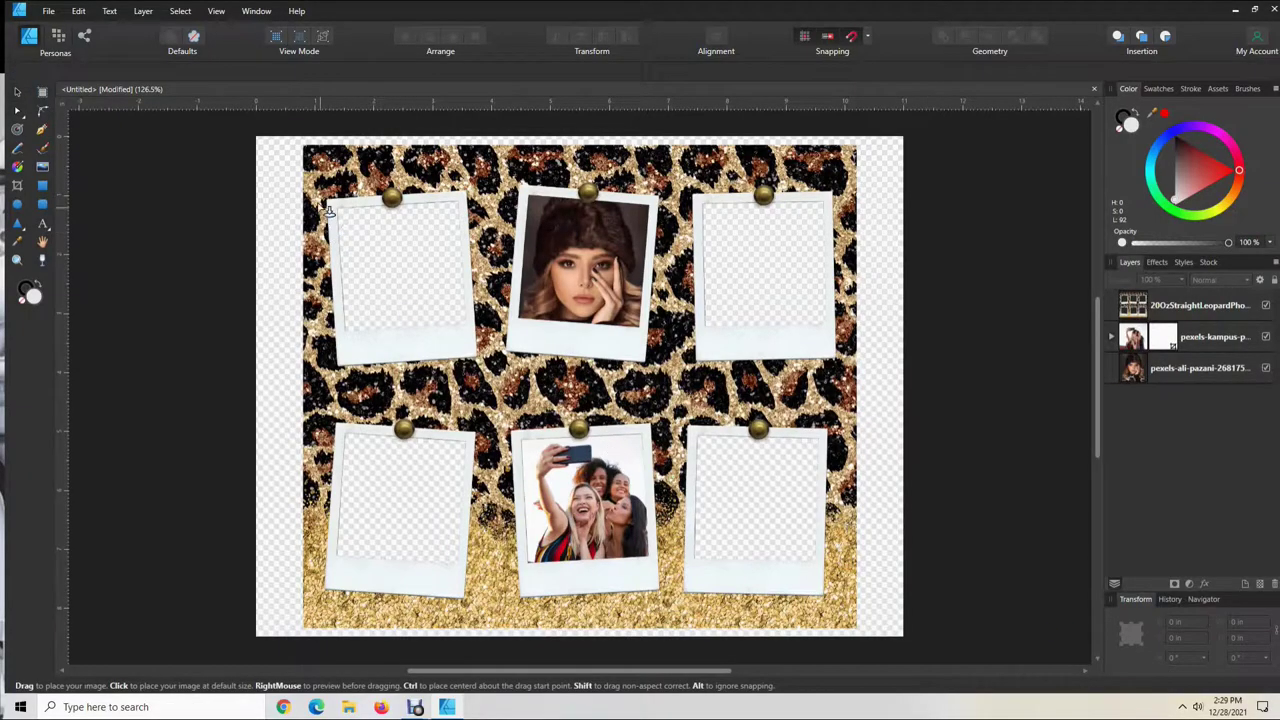
left_click_drag(324, 200, 501, 403)
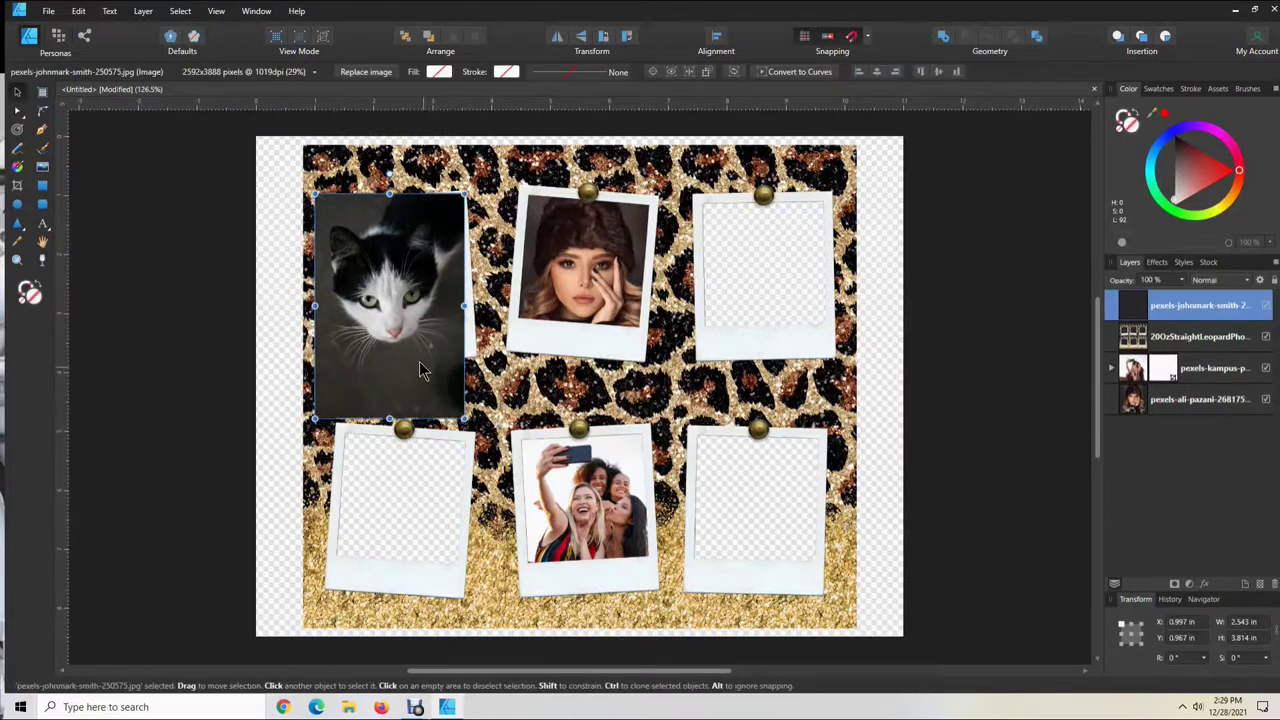
left_click_drag(420, 360, 431, 330)
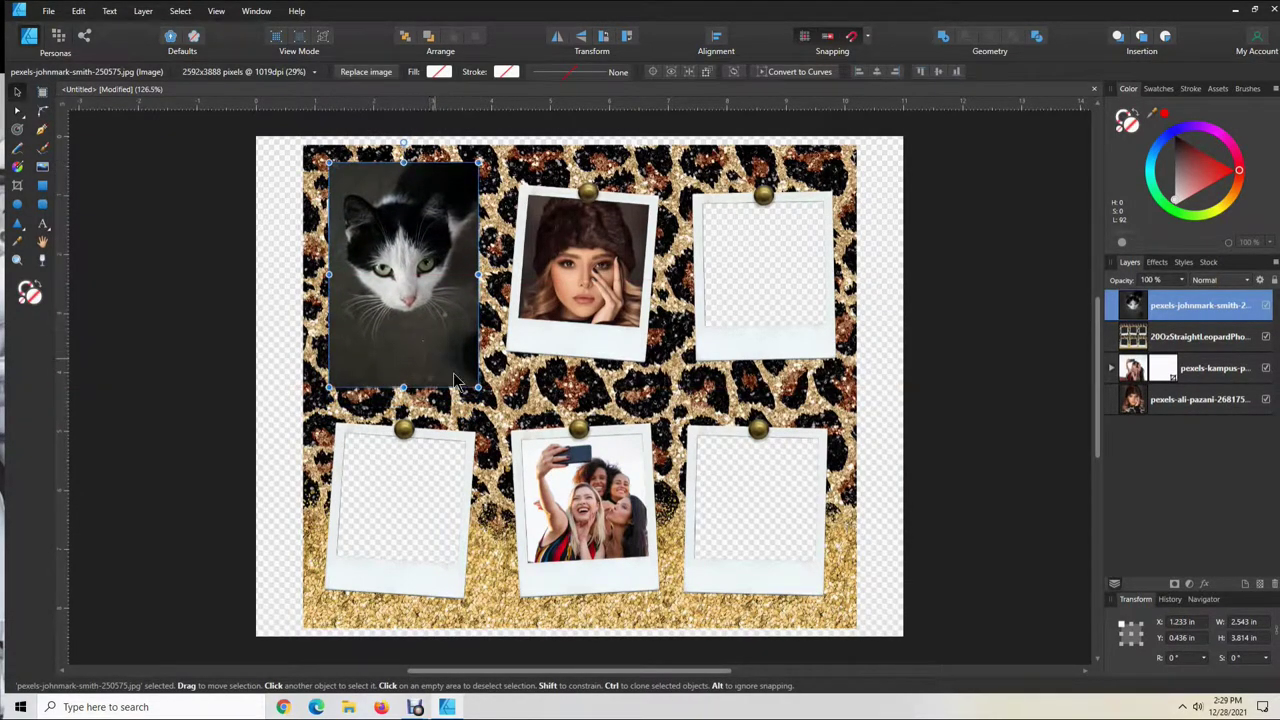
left_click_drag(477, 388, 485, 398)
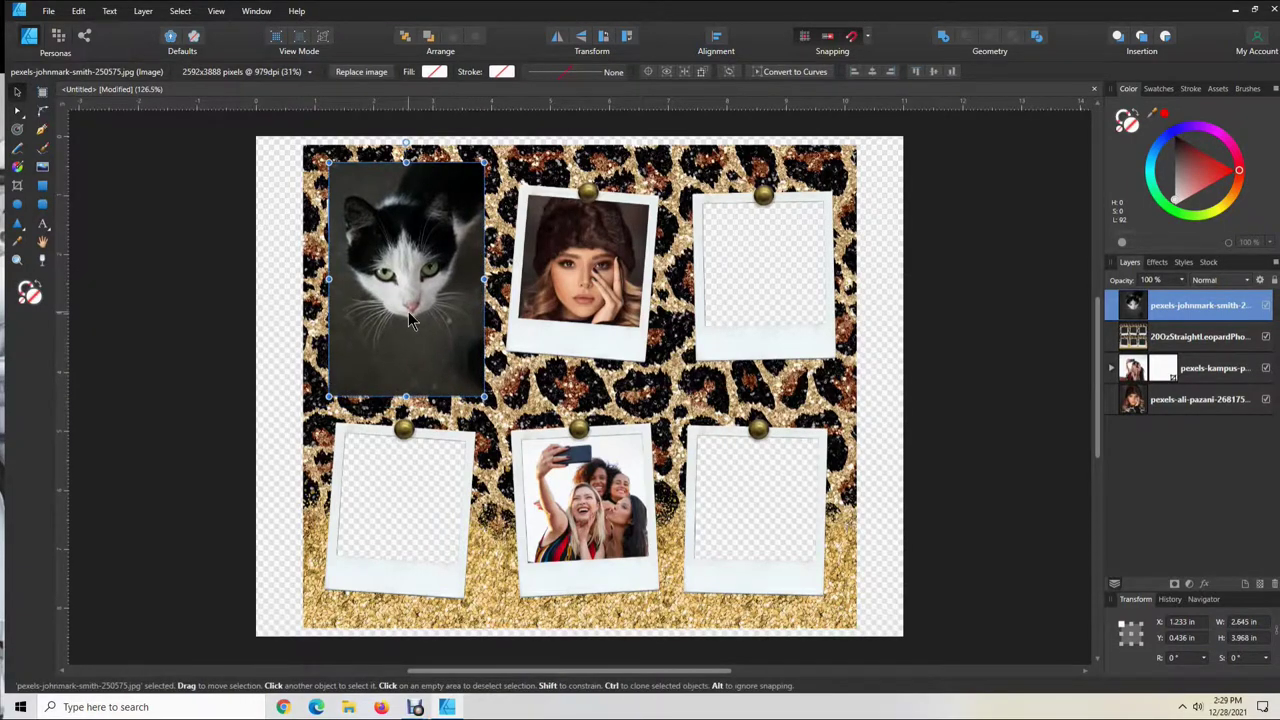
left_click_drag(415, 330, 415, 320)
Send the cat photo's layer to the bottom of the stack and fit the photo in the top left frame at about 2.40 x 3.60 in
double_click(1181, 307)
left_click_drag(1181, 314, 1202, 450)
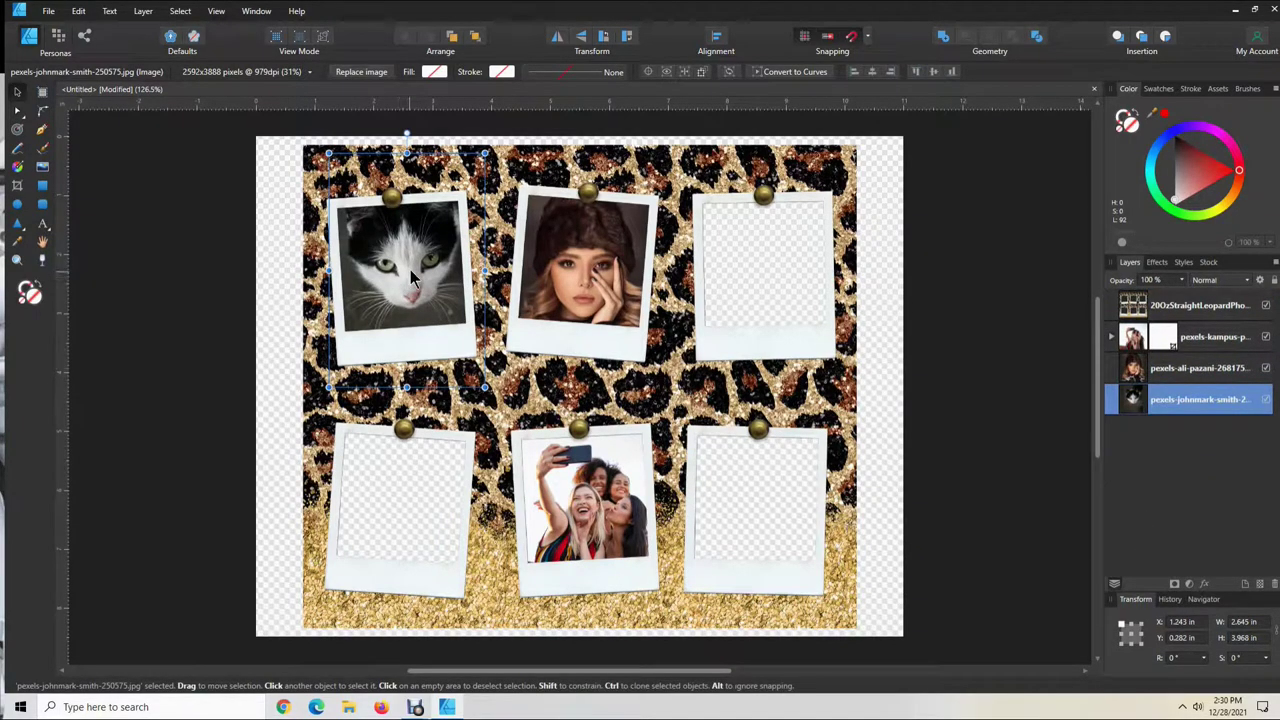
left_click_drag(408, 272, 406, 288)
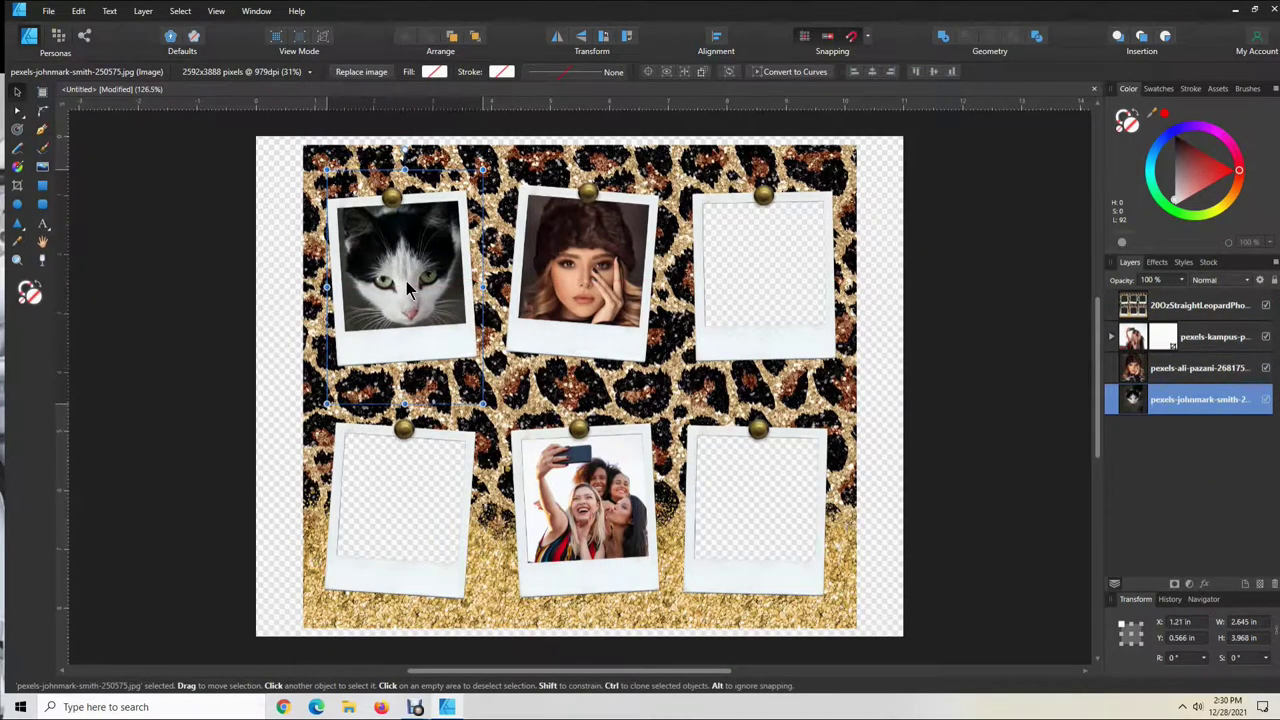
left_click_drag(484, 404, 468, 382)
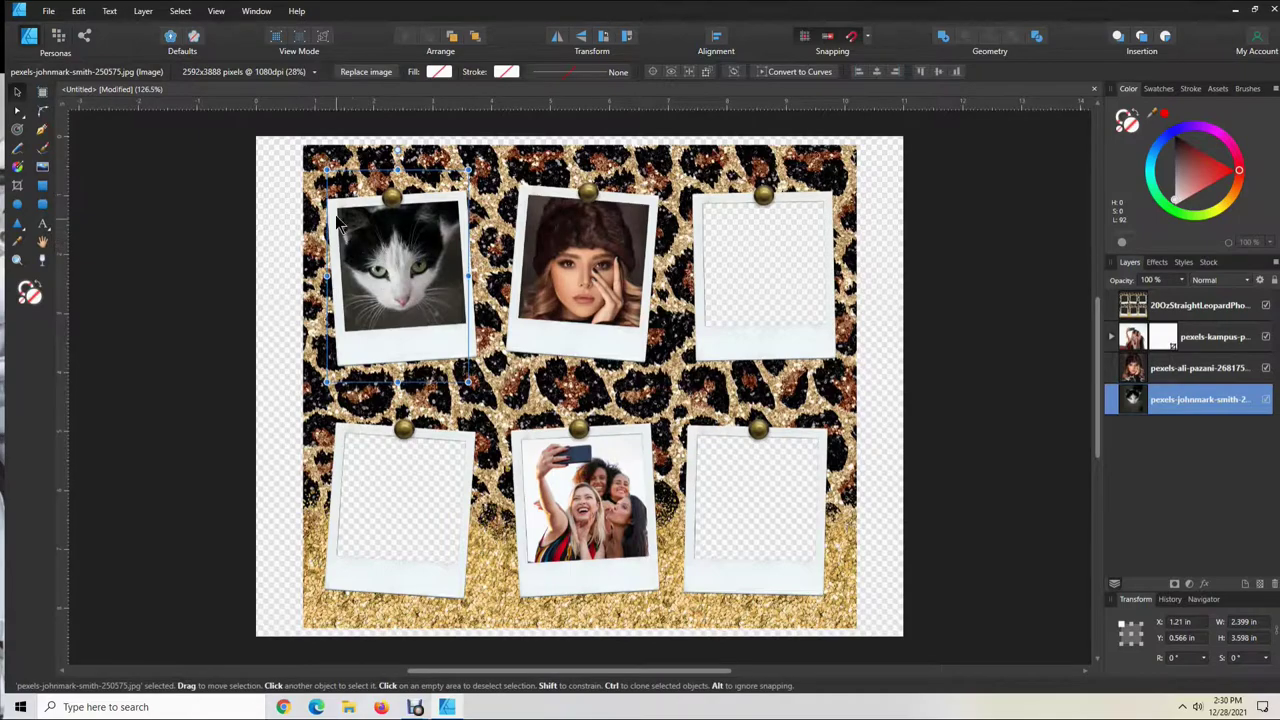
left_click_drag(377, 272, 383, 285)
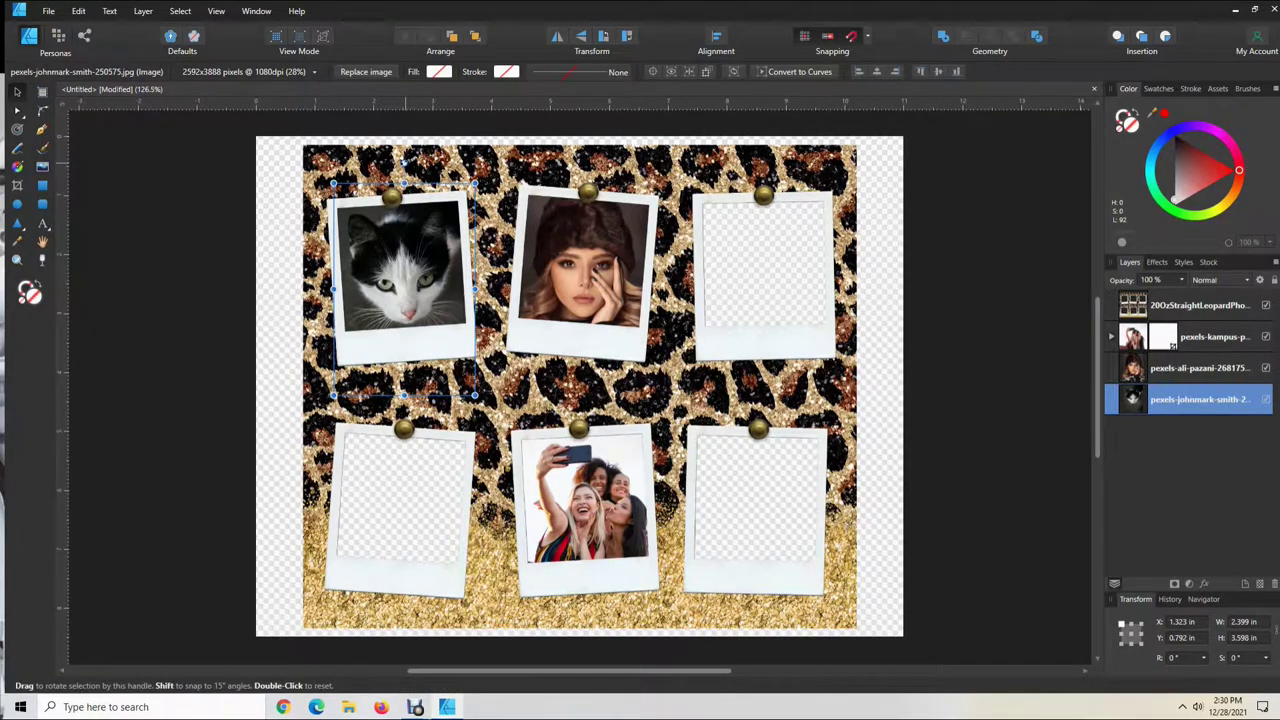
Rotate the cat photo about 4.2° to match the tilt of the top left Polaroid frame
key("ctrl+plus")
key("ctrl+plus")
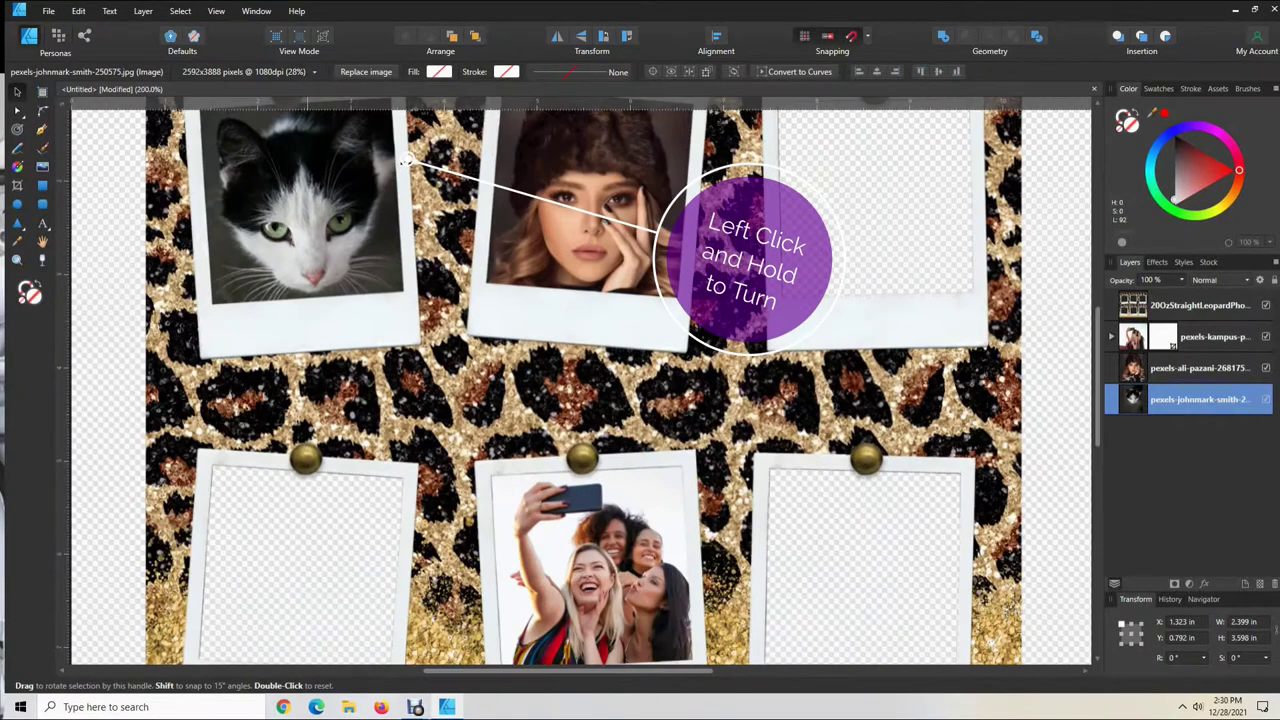
scroll(277, 371, "up", 2)
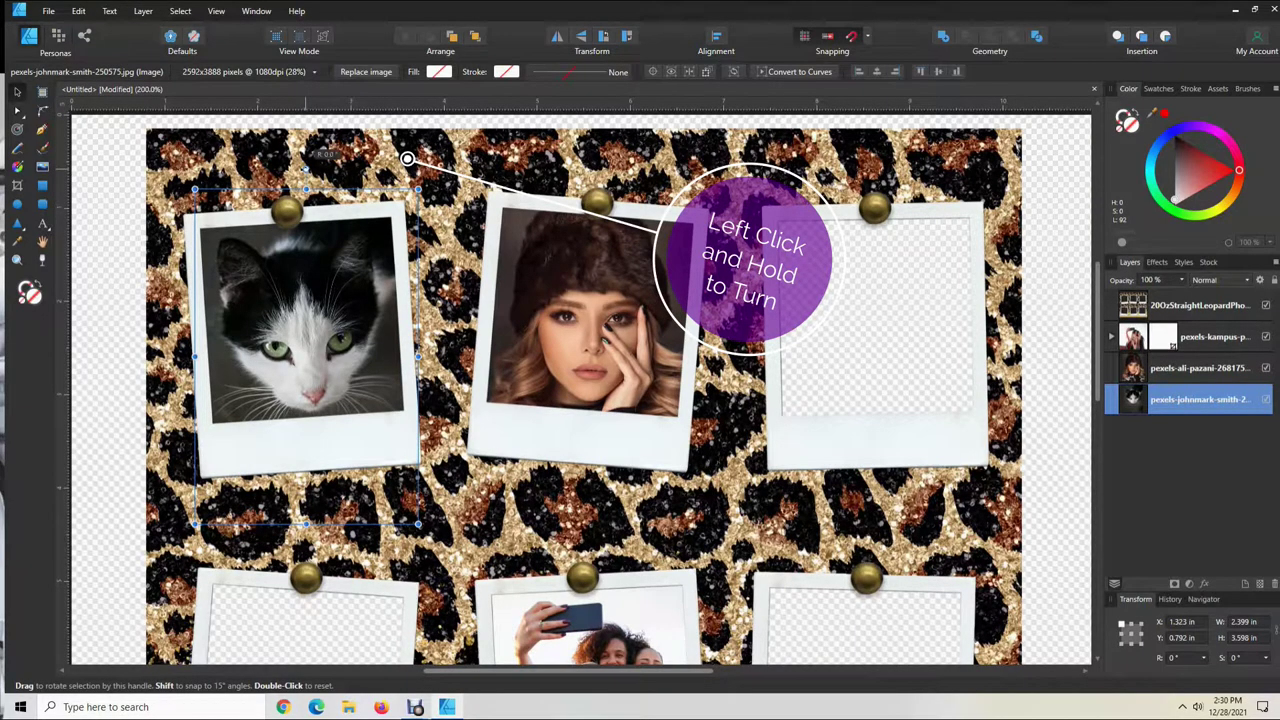
left_click_drag(407, 160, 452, 190)
left_click_drag(368, 160, 314, 157)
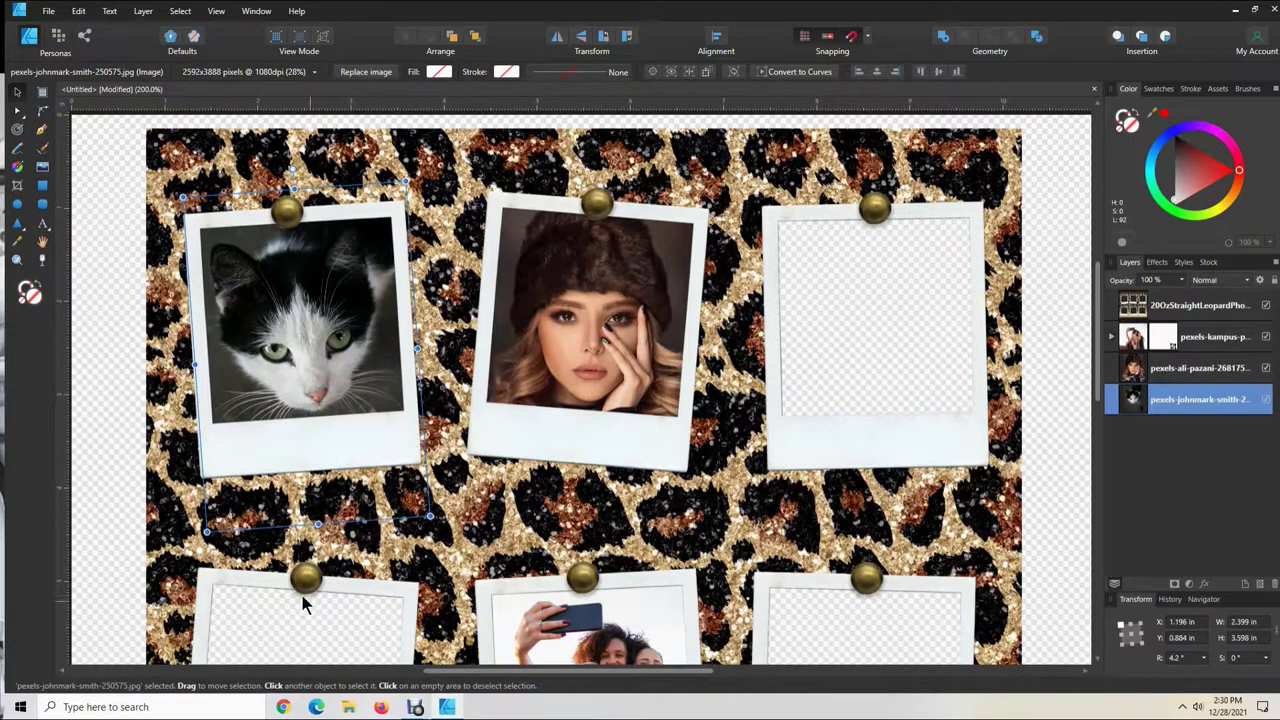
Crop the lower and upper edges of the cat photo to the top left Polaroid frame and deselect it
left_click(19, 190)
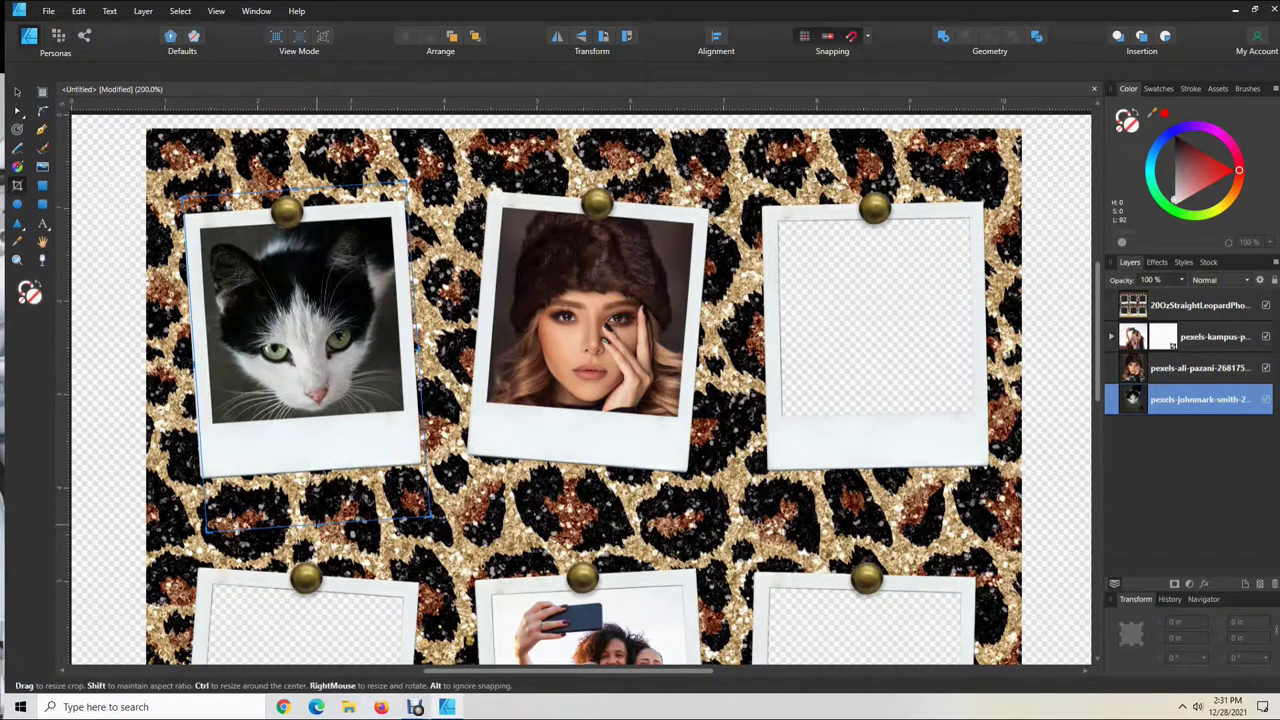
left_click_drag(320, 515, 302, 466)
left_click(297, 192)
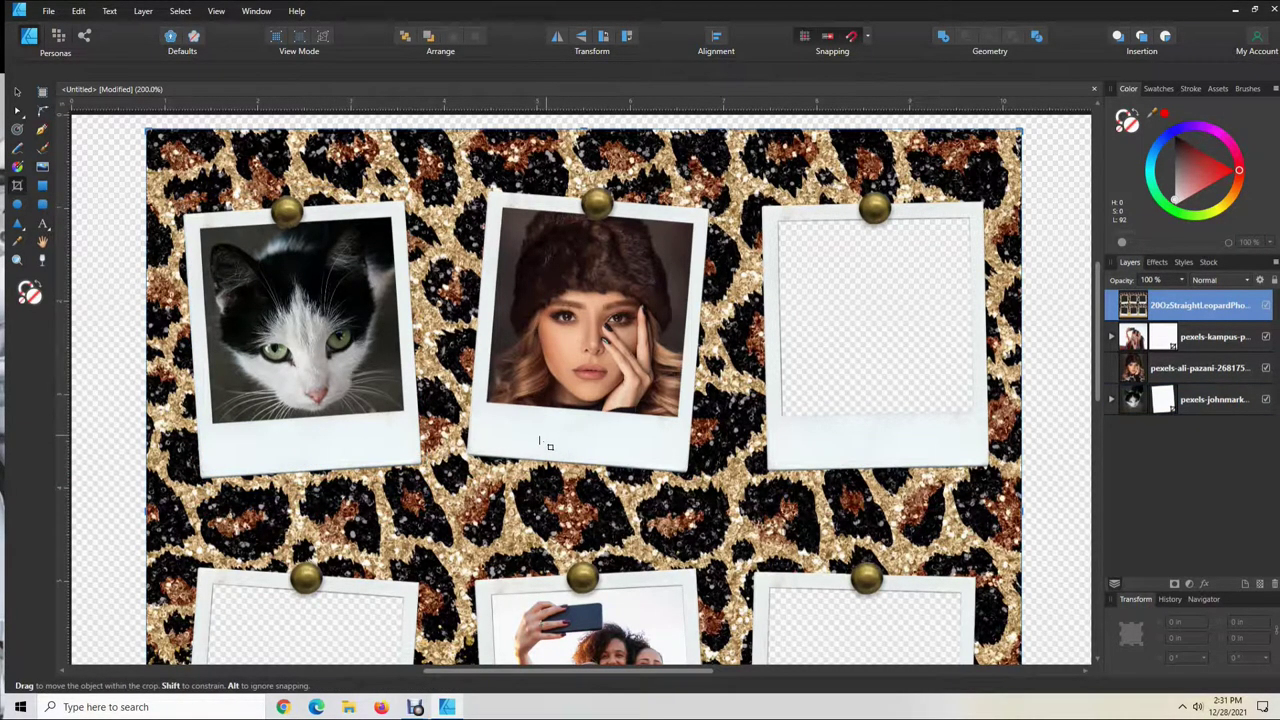
left_click(116, 268)
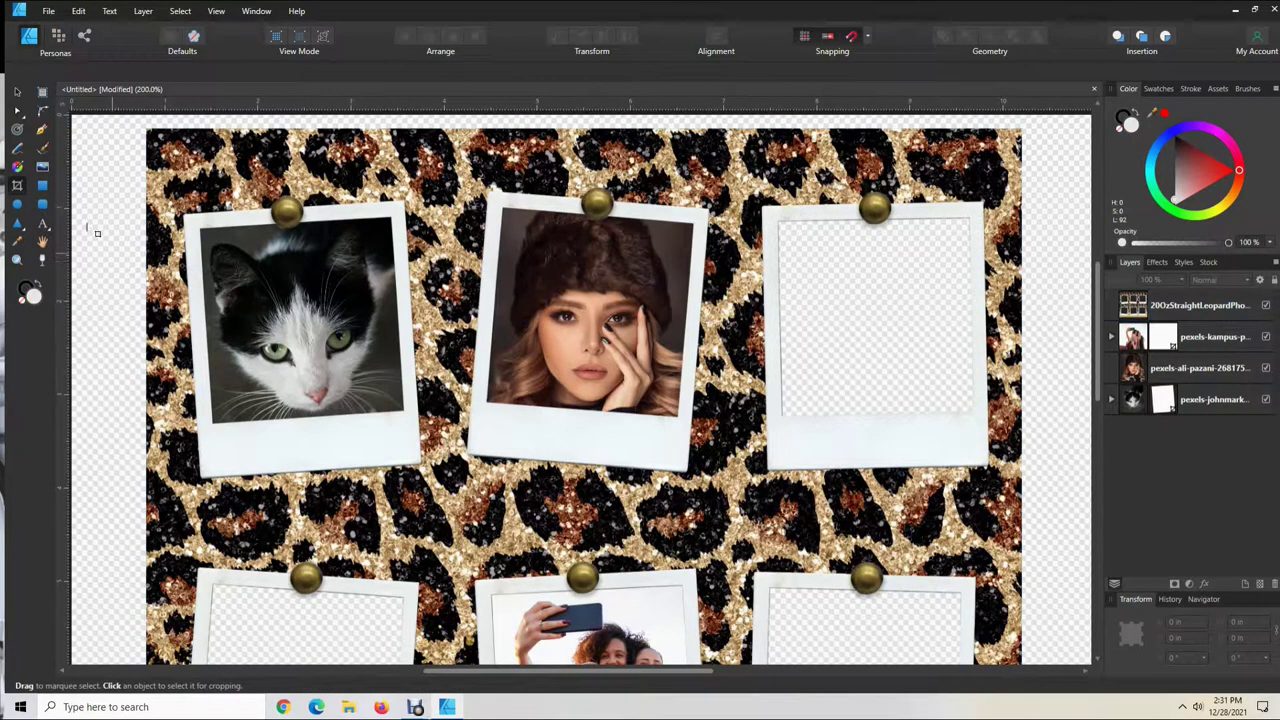
left_click(17, 93)
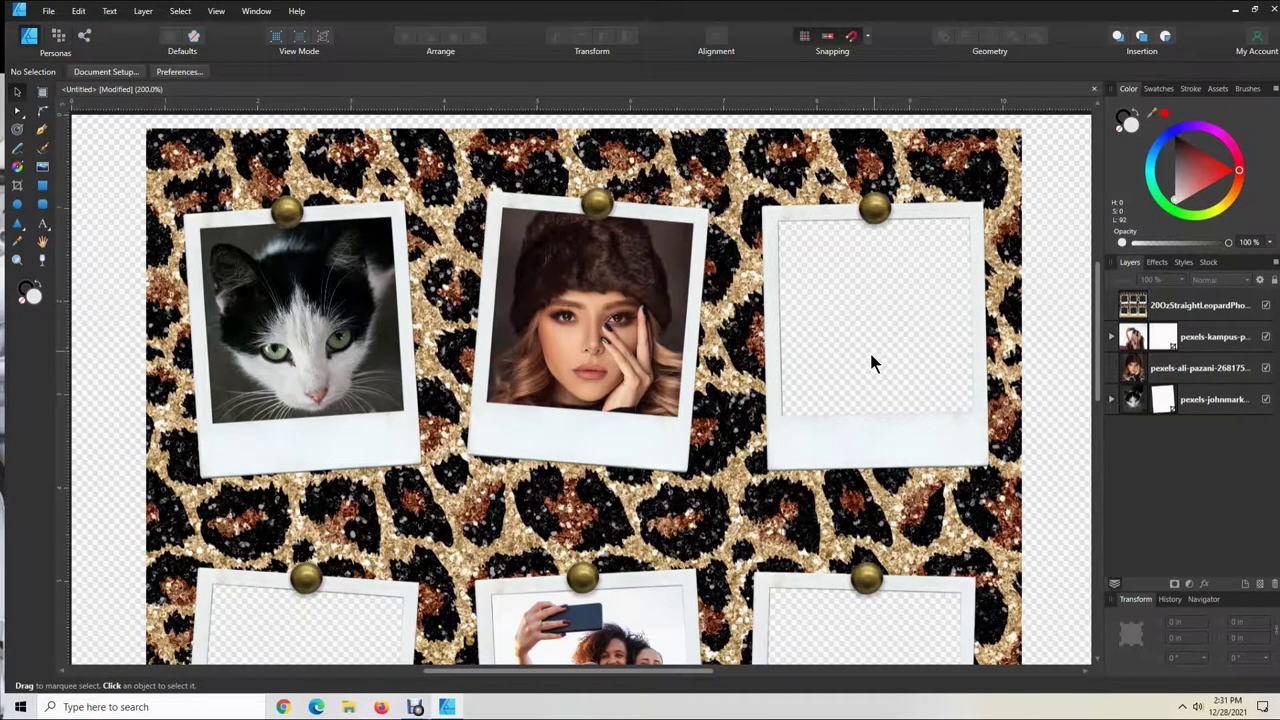
Place the photo of three women ending in 5935247 over the top right Polaroid frame and scale it to about 4.31 x 2.88 in
left_click(44, 174)
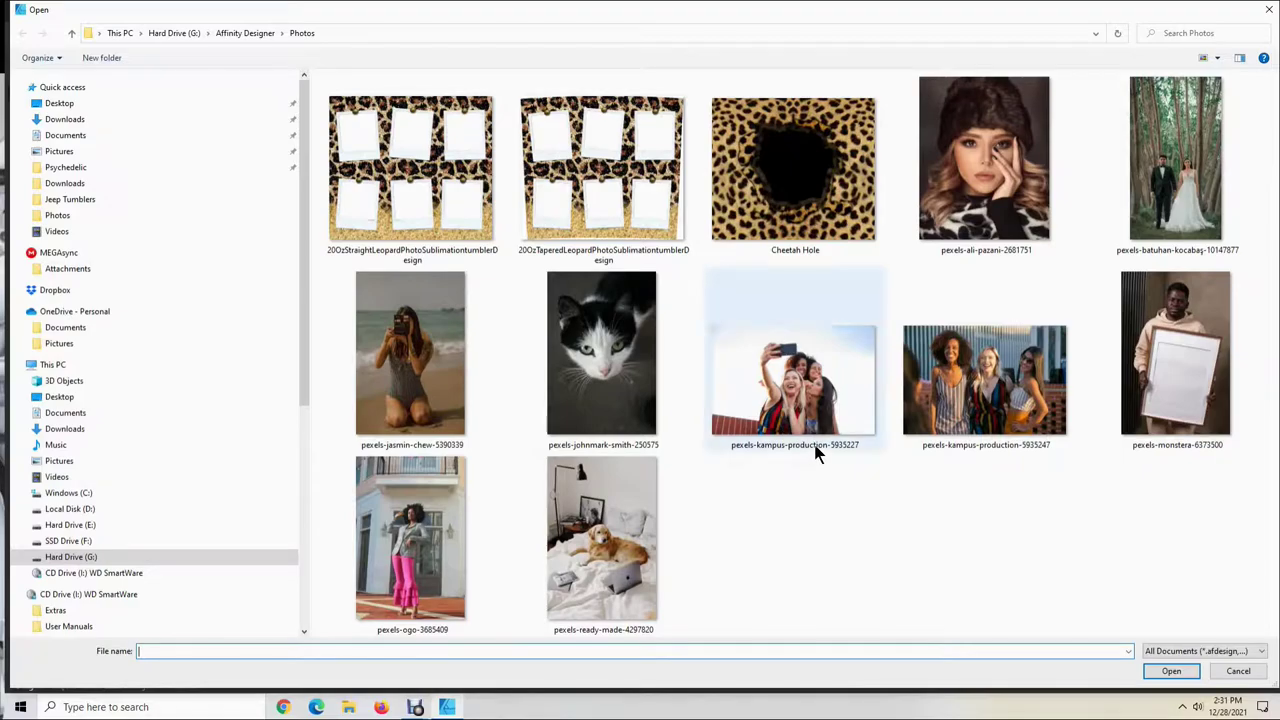
left_click(997, 410)
left_click(1171, 671)
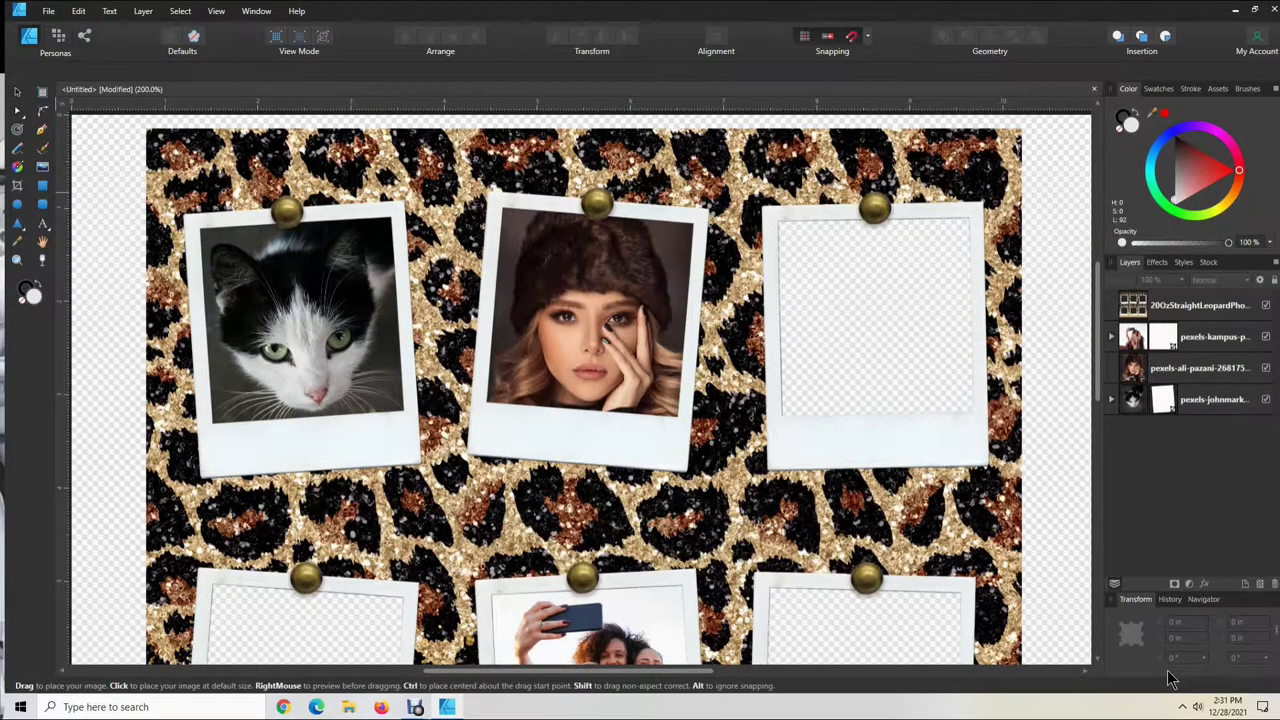
scroll(830, 540, "down", 3)
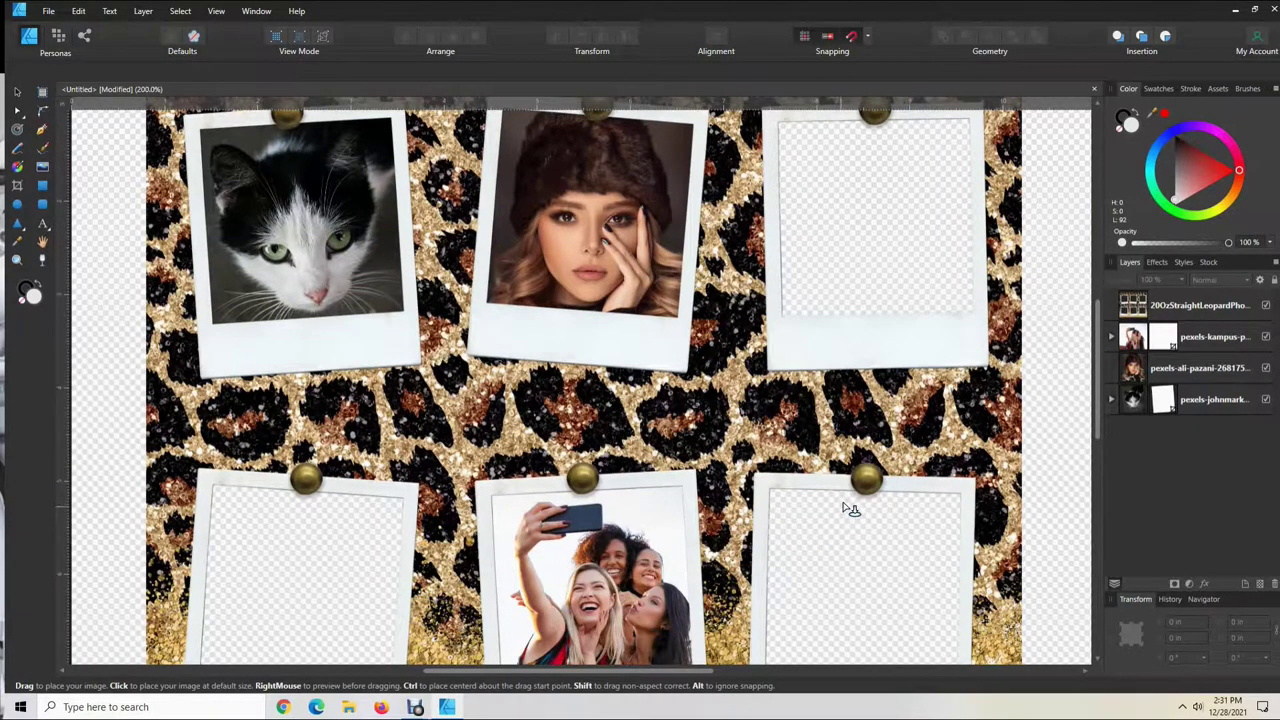
scroll(790, 190, "up", 1)
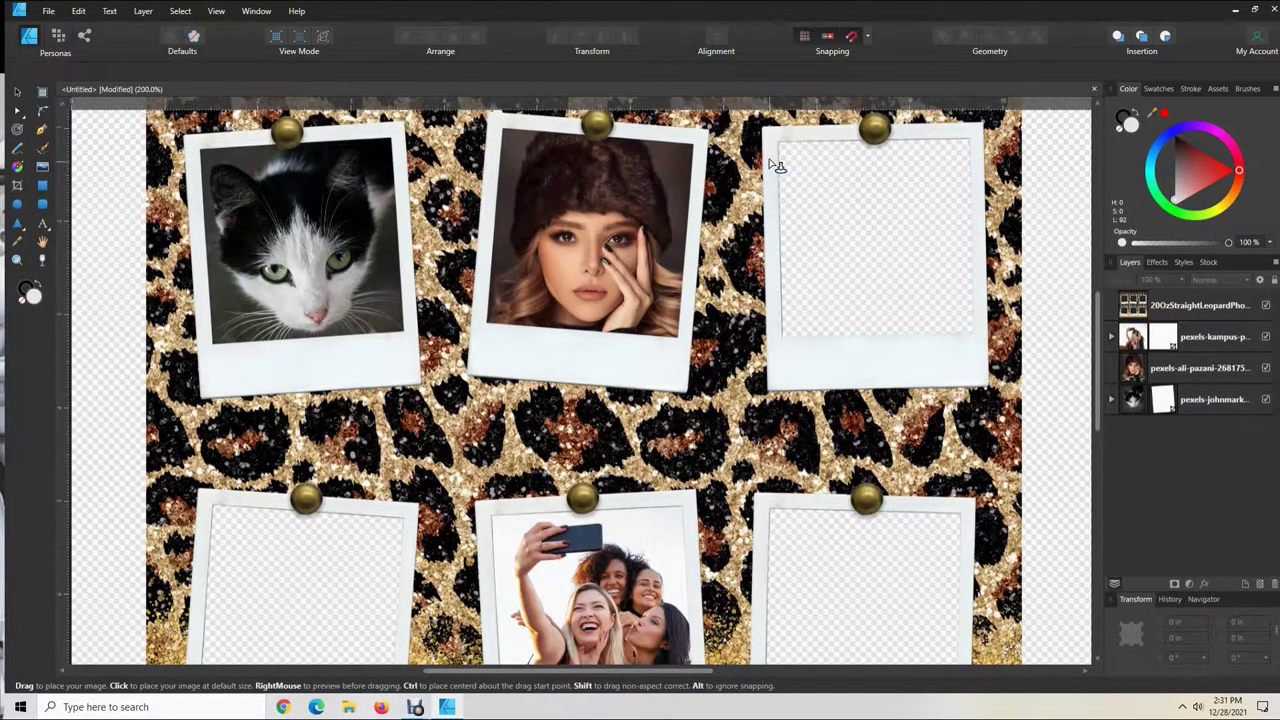
left_click_drag(775, 155, 1027, 563)
left_click_drag(967, 320, 885, 292)
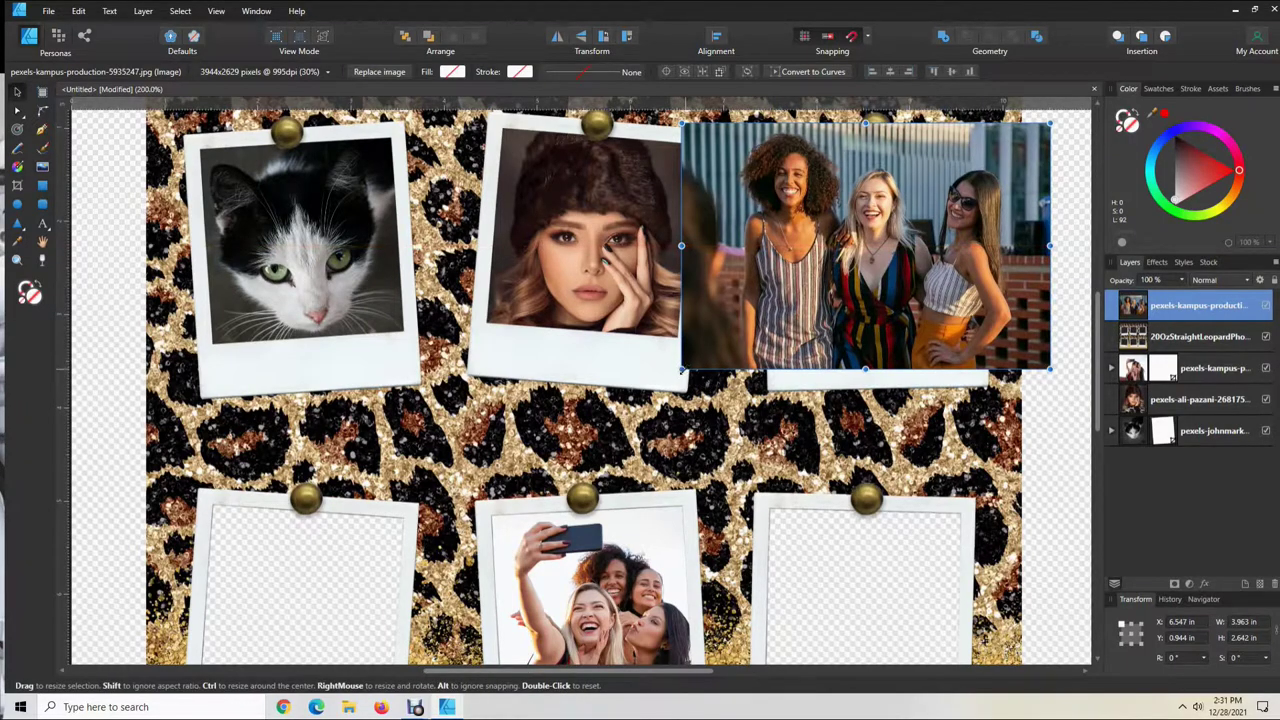
left_click_drag(680, 369, 649, 390)
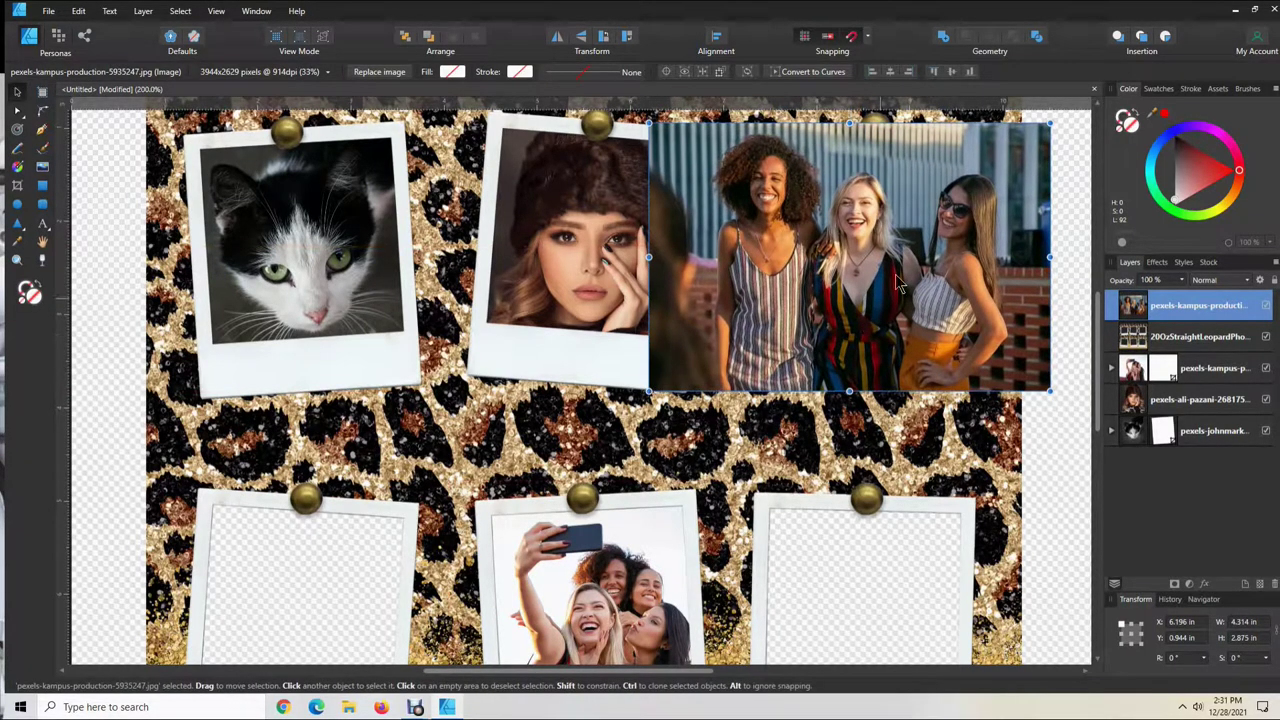
Move the photo of three women down over the bottom right Polaroid frame
scroll(897, 455, "down", 4)
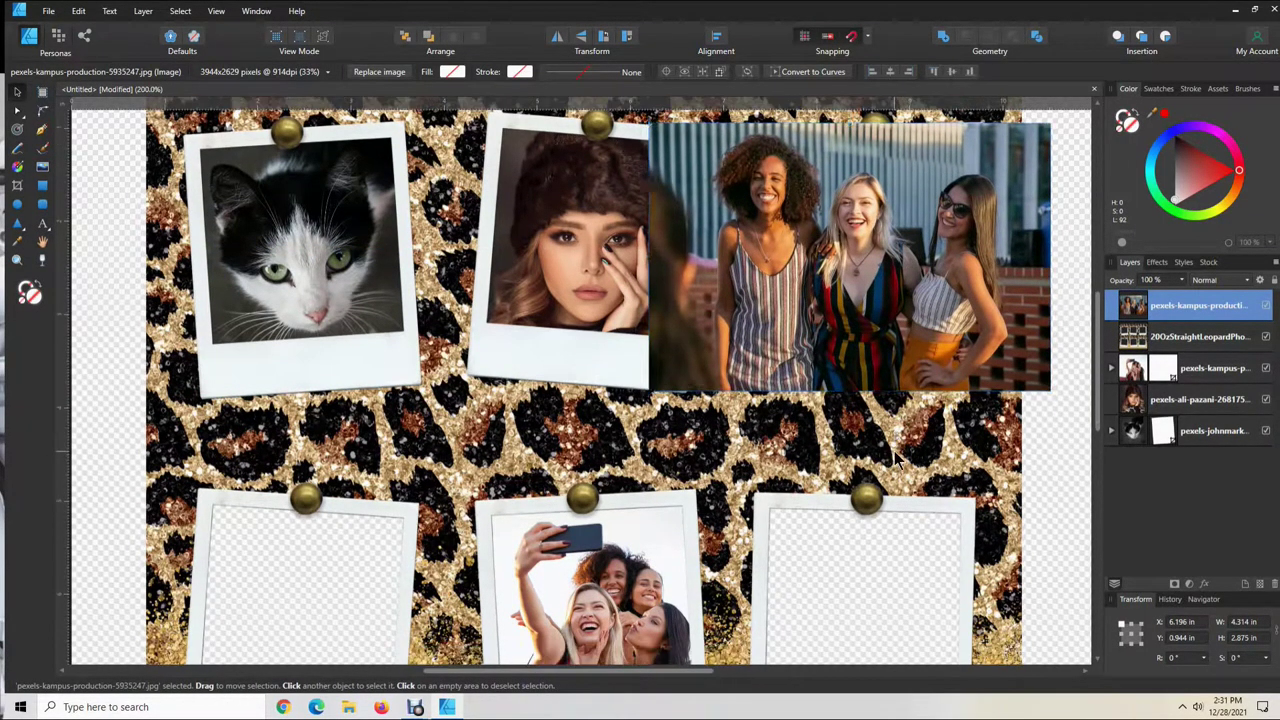
scroll(880, 477, "down", 2)
scroll(878, 470, "up", 4)
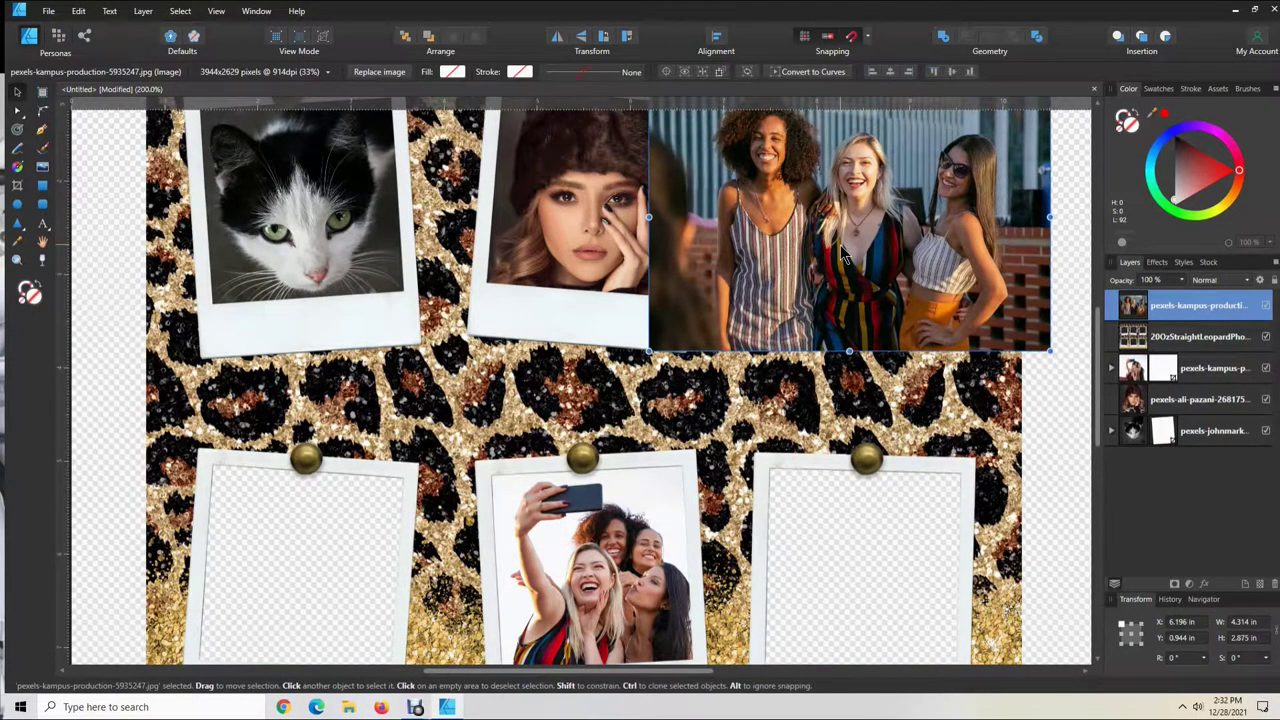
scroll(597, 400, "down", 1)
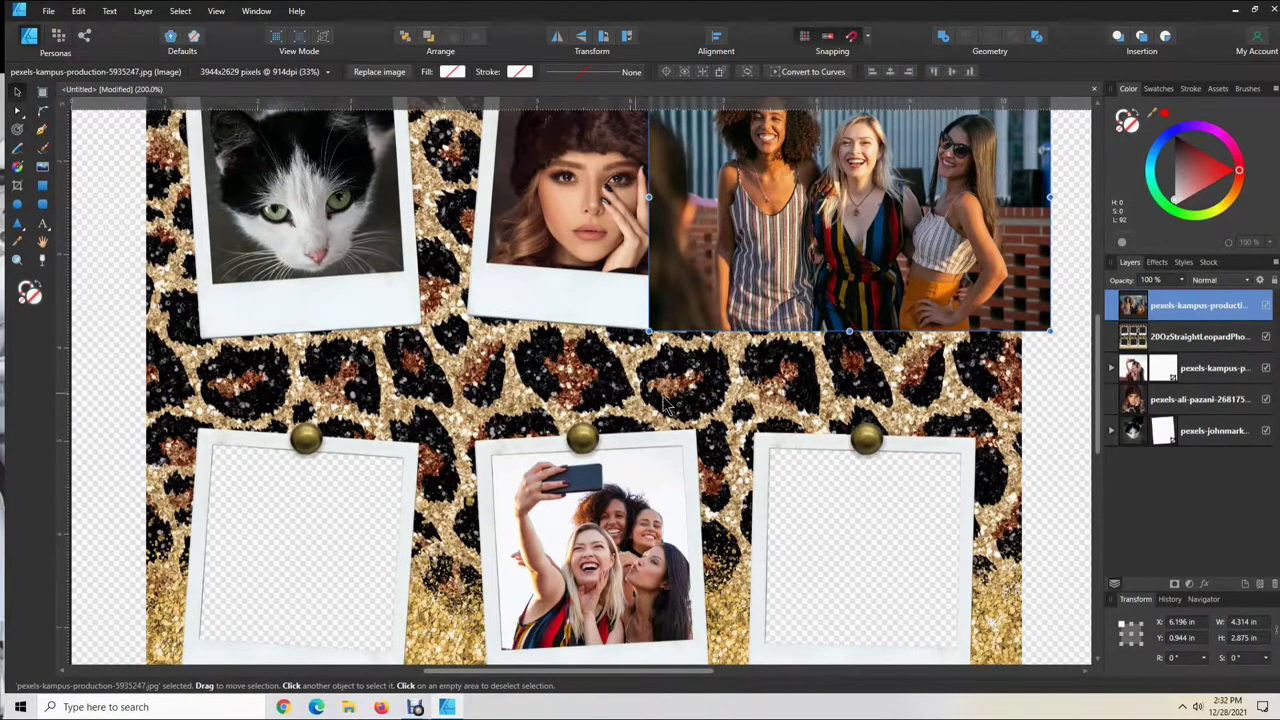
left_click_drag(831, 231, 698, 431)
scroll(821, 570, "down", 2)
scroll(821, 570, "down", 4)
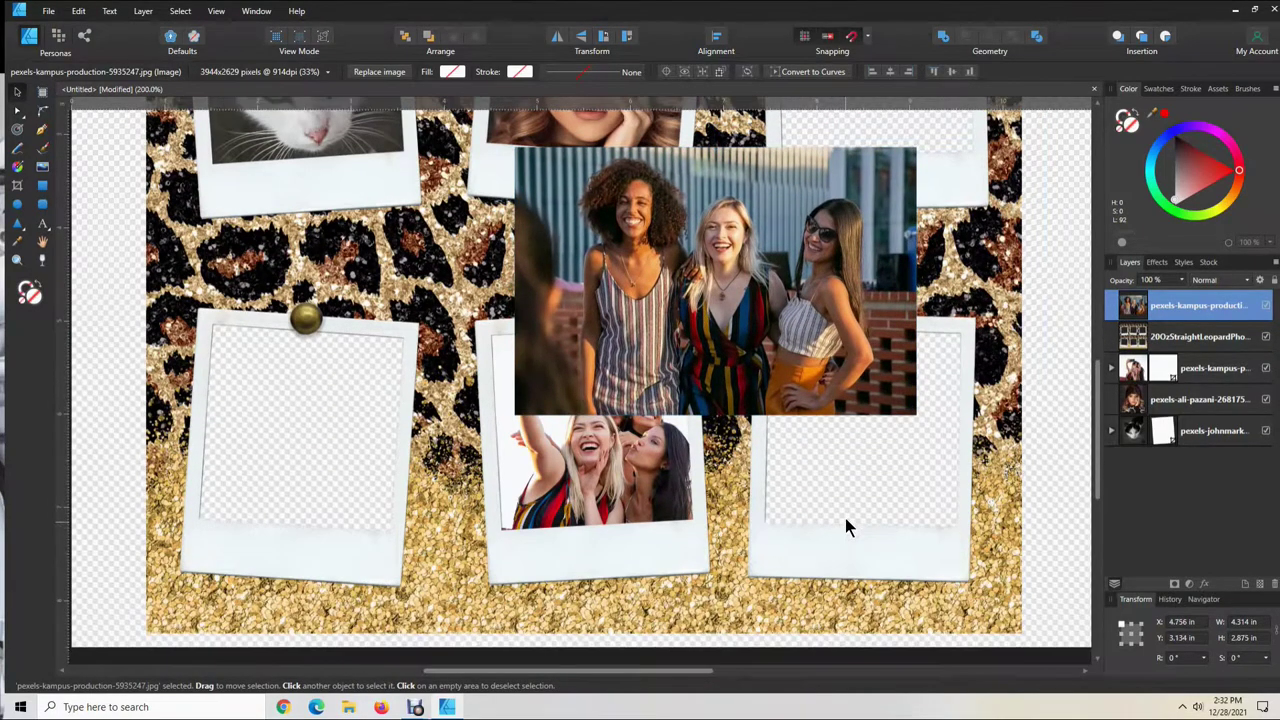
left_click_drag(758, 282, 907, 437)
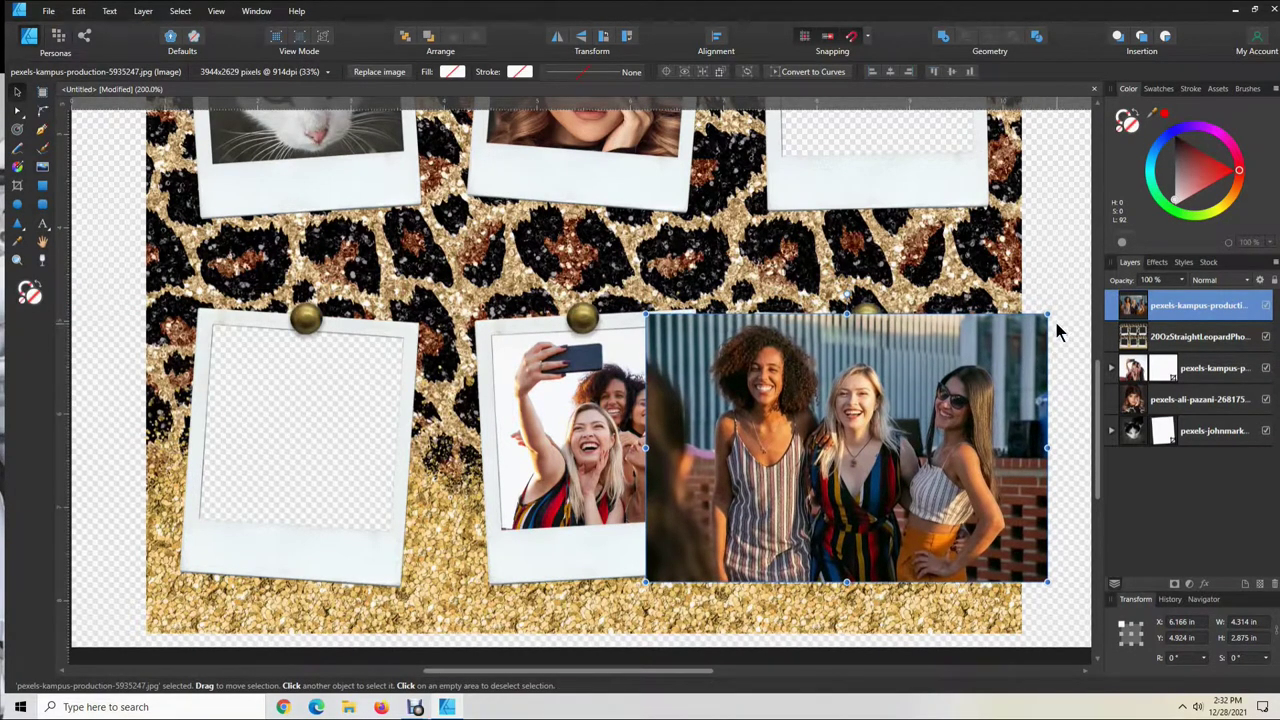
Scale the photo of three women to about 2.95 x 1.97 in and center it over the bottom right frame
left_click_drag(1048, 314, 920, 398)
left_click_drag(825, 465, 911, 378)
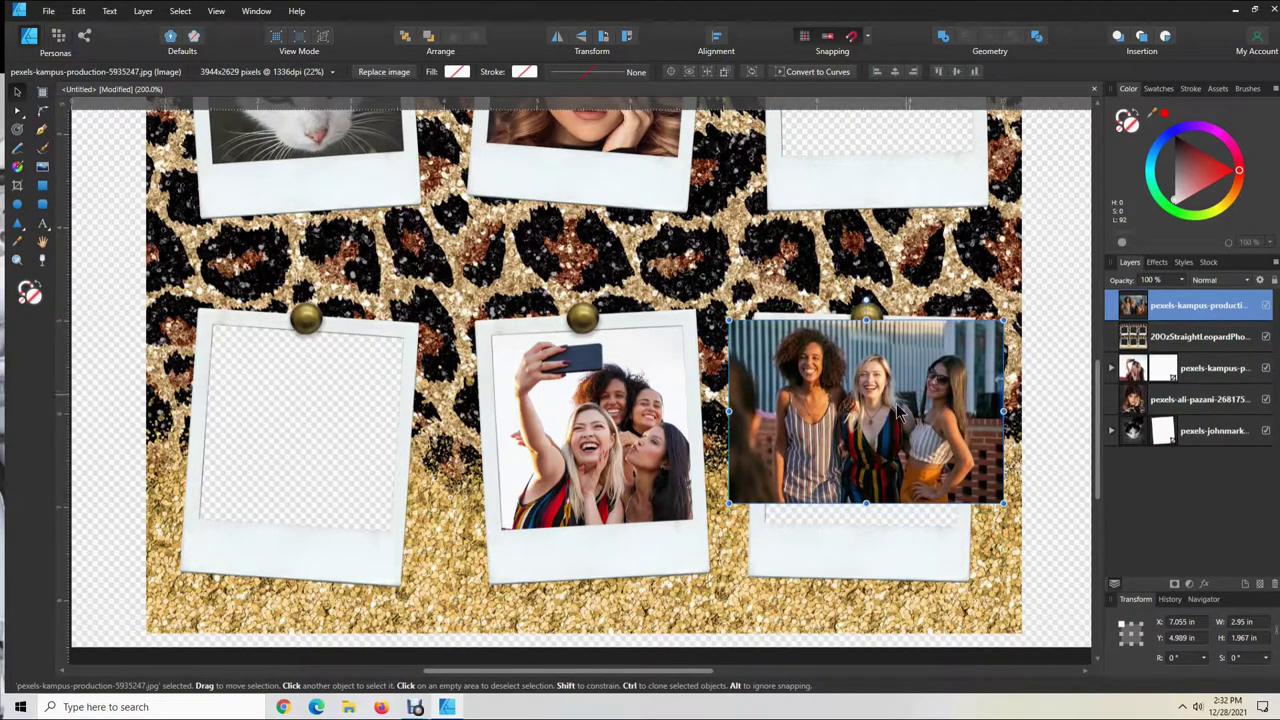
left_click_drag(880, 418, 812, 433)
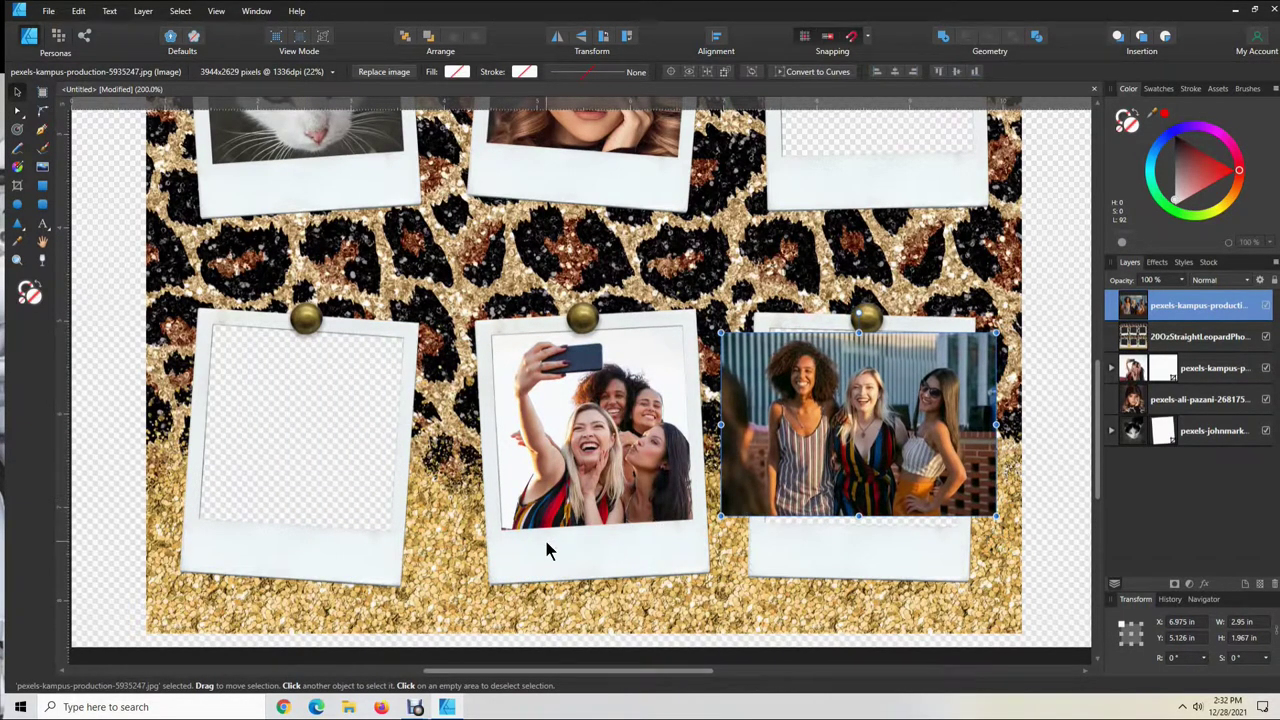
Crop both sides of the photo of three women to a width of about 2.35 in and deselect it
left_click(18, 187)
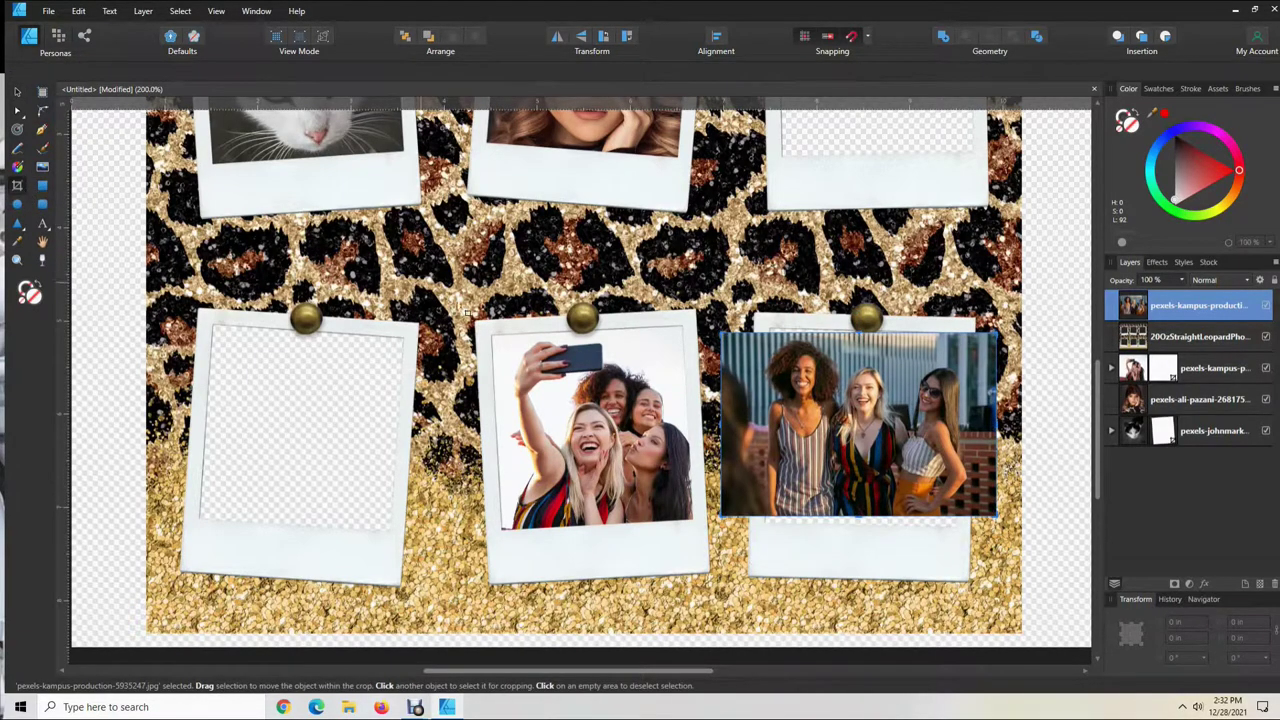
left_click_drag(720, 424, 752, 424)
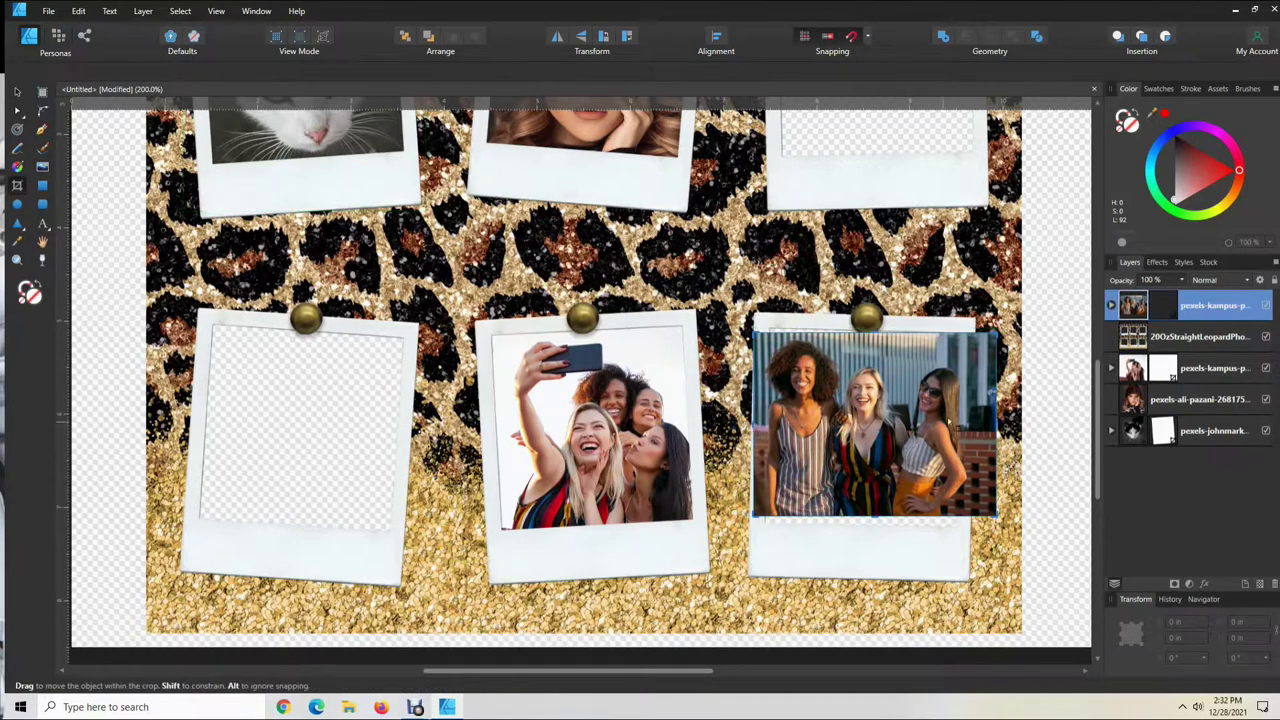
left_click_drag(996, 426, 972, 420)
key("ctrl+d")
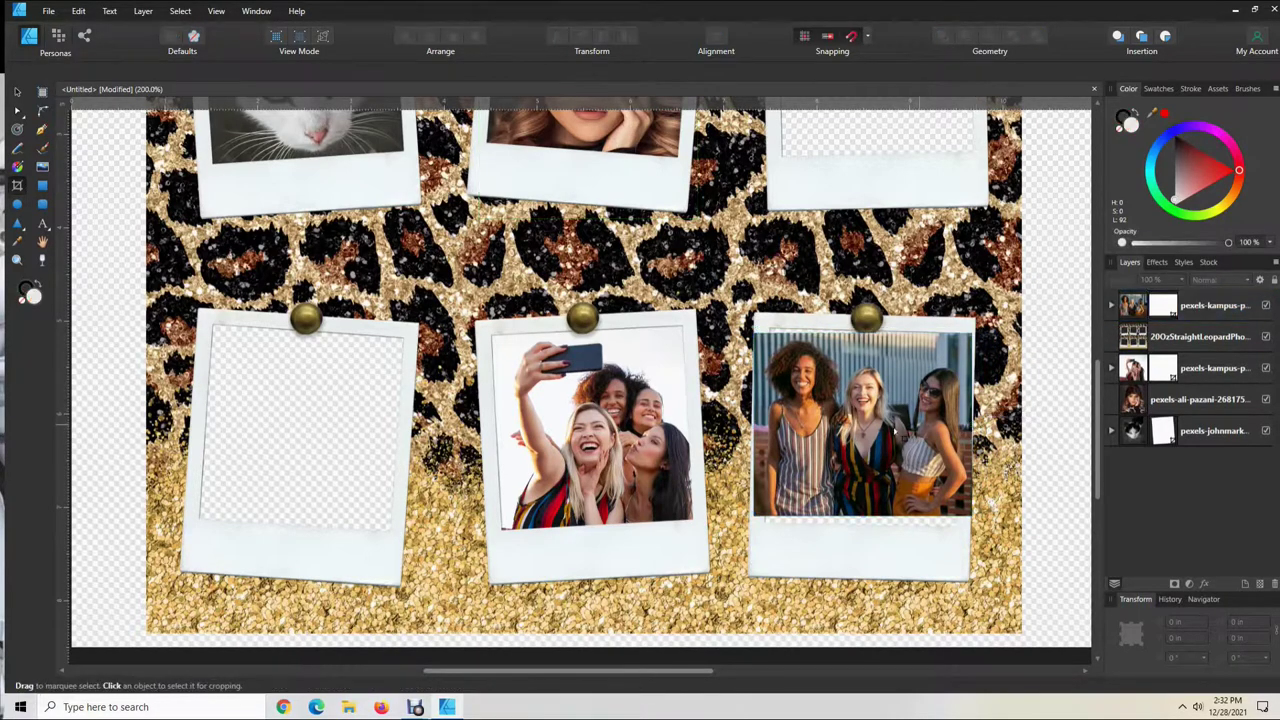
Enlarge the cropped photo of three women to about 2.69 x 2.25 in over its frame and send its layer to the bottom of the stack
left_click(19, 95)
left_click(855, 425)
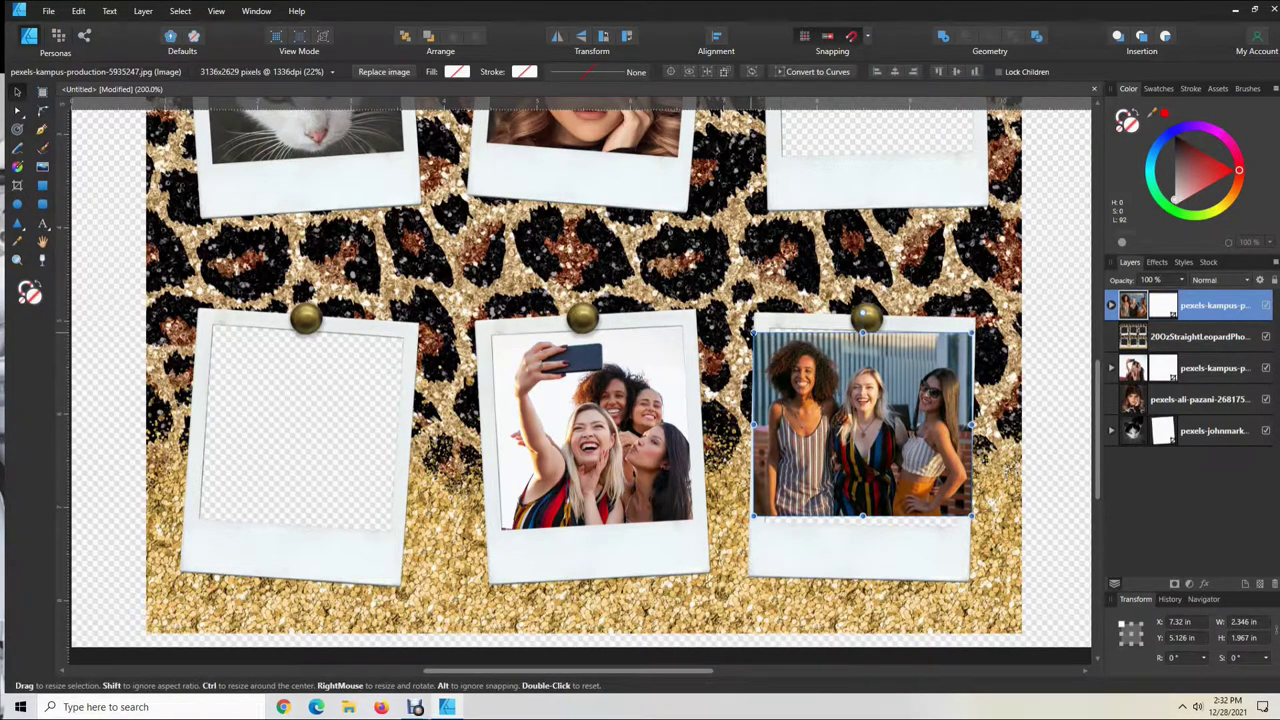
left_click_drag(752, 331, 724, 308)
left_click_drag(866, 420, 883, 433)
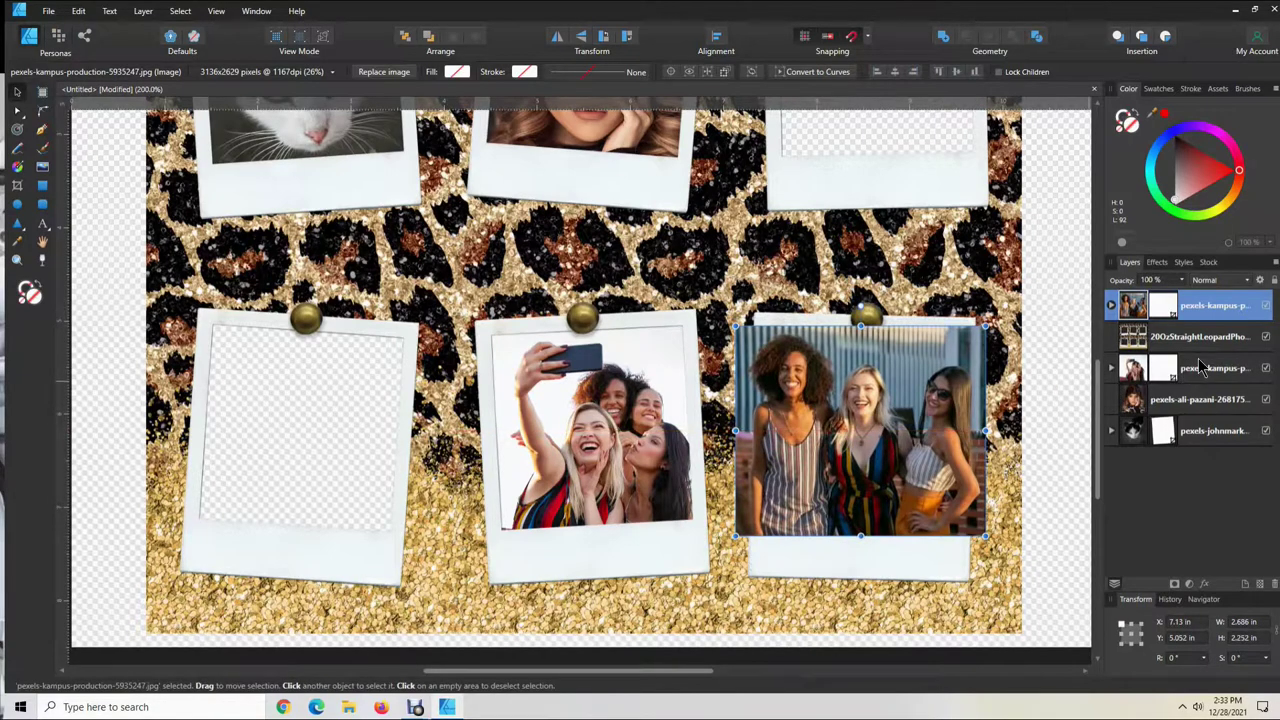
left_click_drag(1222, 338, 1222, 345)
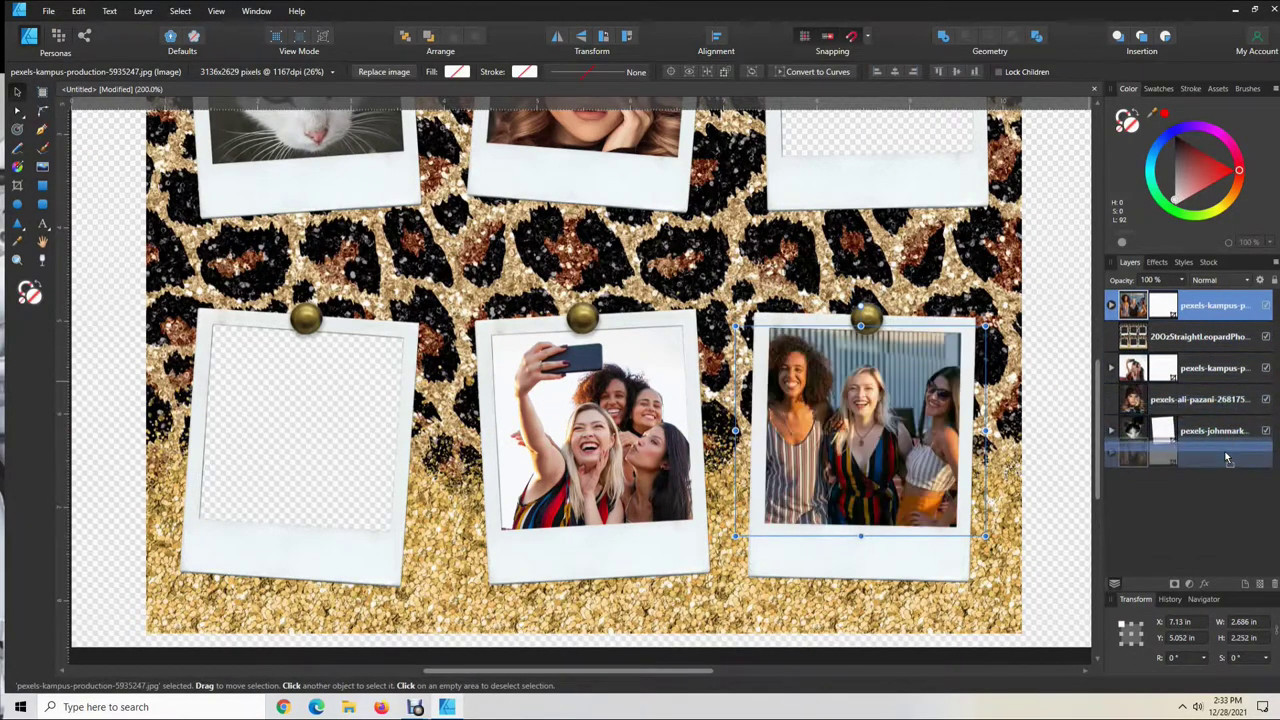
left_click_drag(1224, 474, 1224, 474)
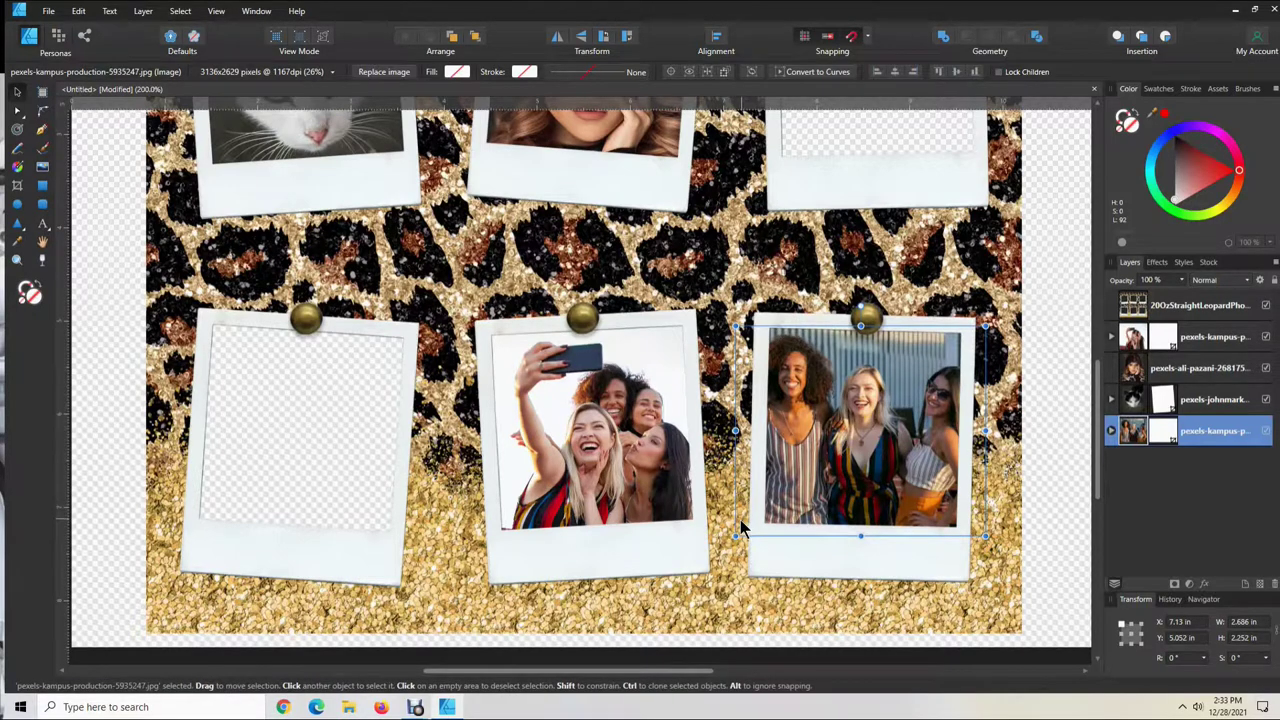
Fine-tune the photo of three women to fill the bottom right frame's opening at about 2.69 x 2.25 in, and deselect it
left_click_drag(737, 535, 746, 528)
left_click_drag(985, 326, 986, 324)
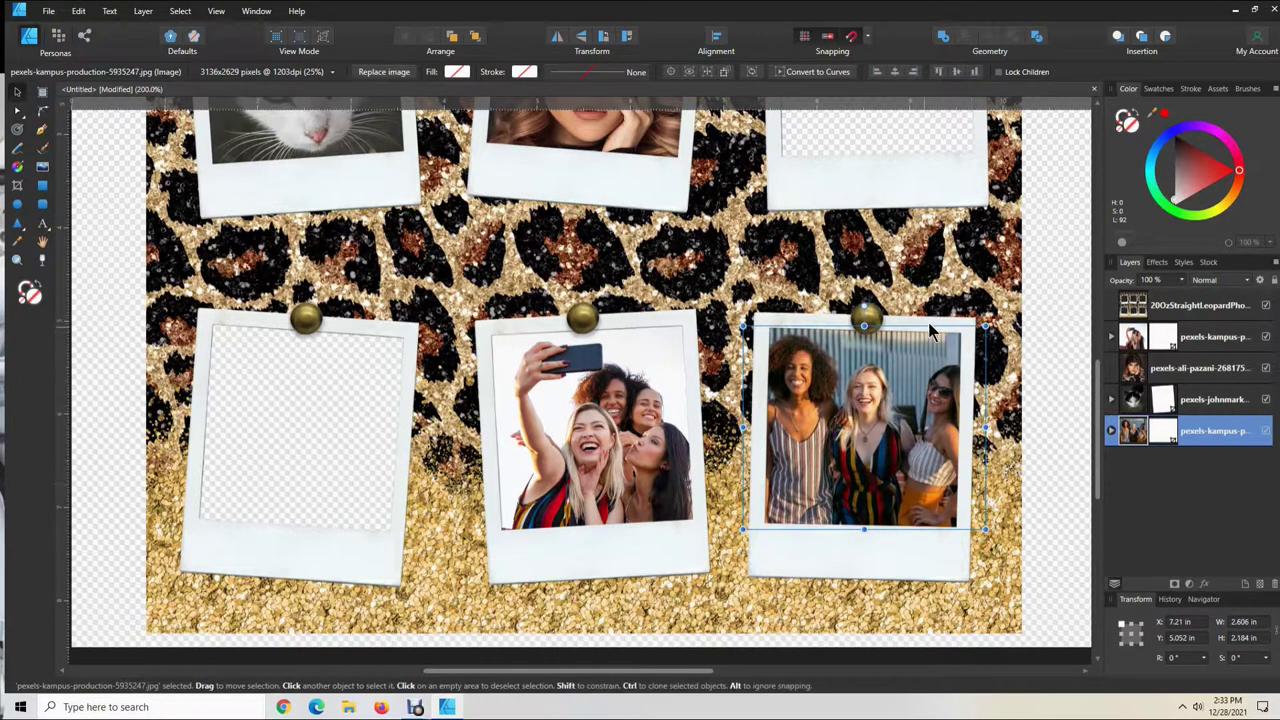
left_click_drag(985, 325, 962, 346)
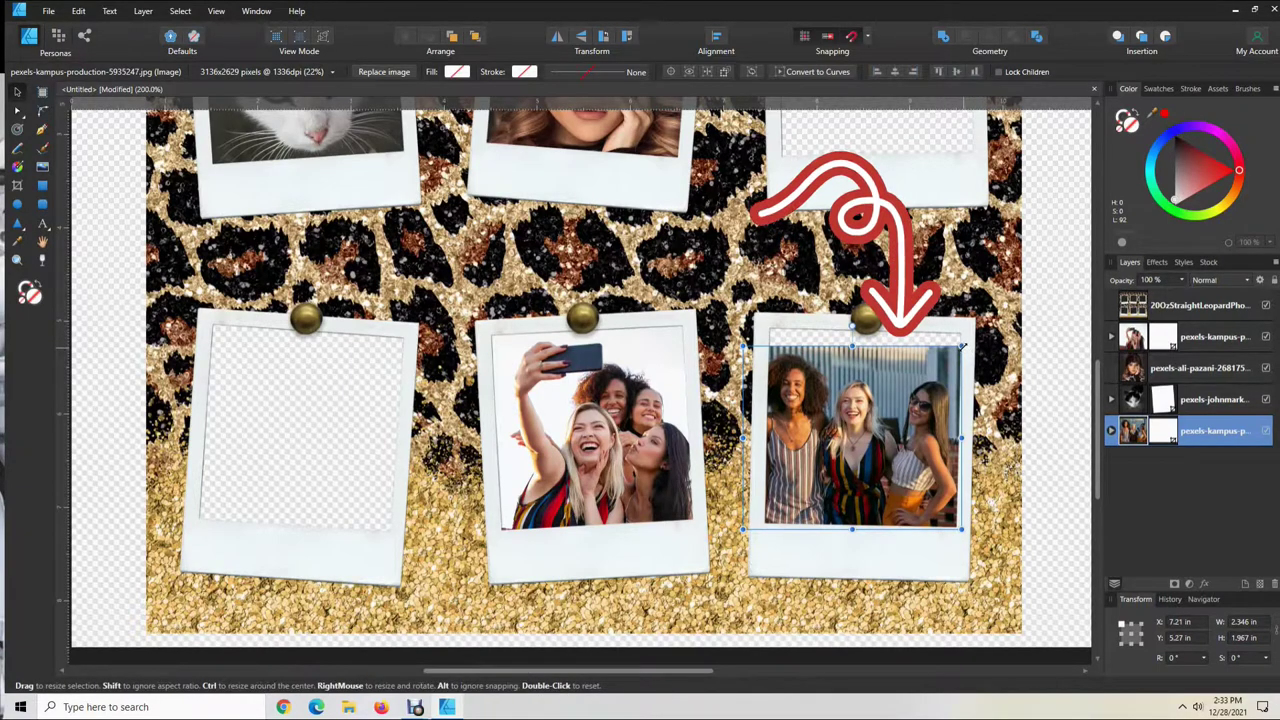
left_click_drag(962, 346, 986, 324)
left_click_drag(908, 449, 903, 443)
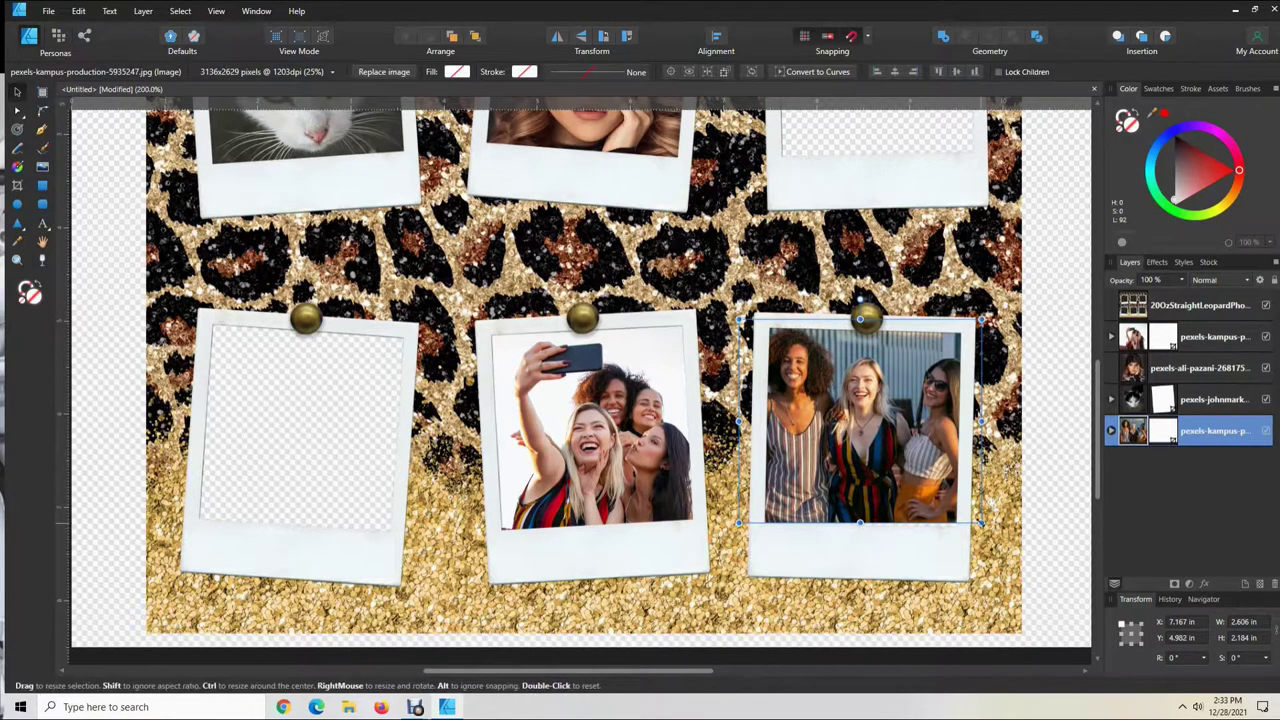
left_click_drag(981, 524, 990, 530)
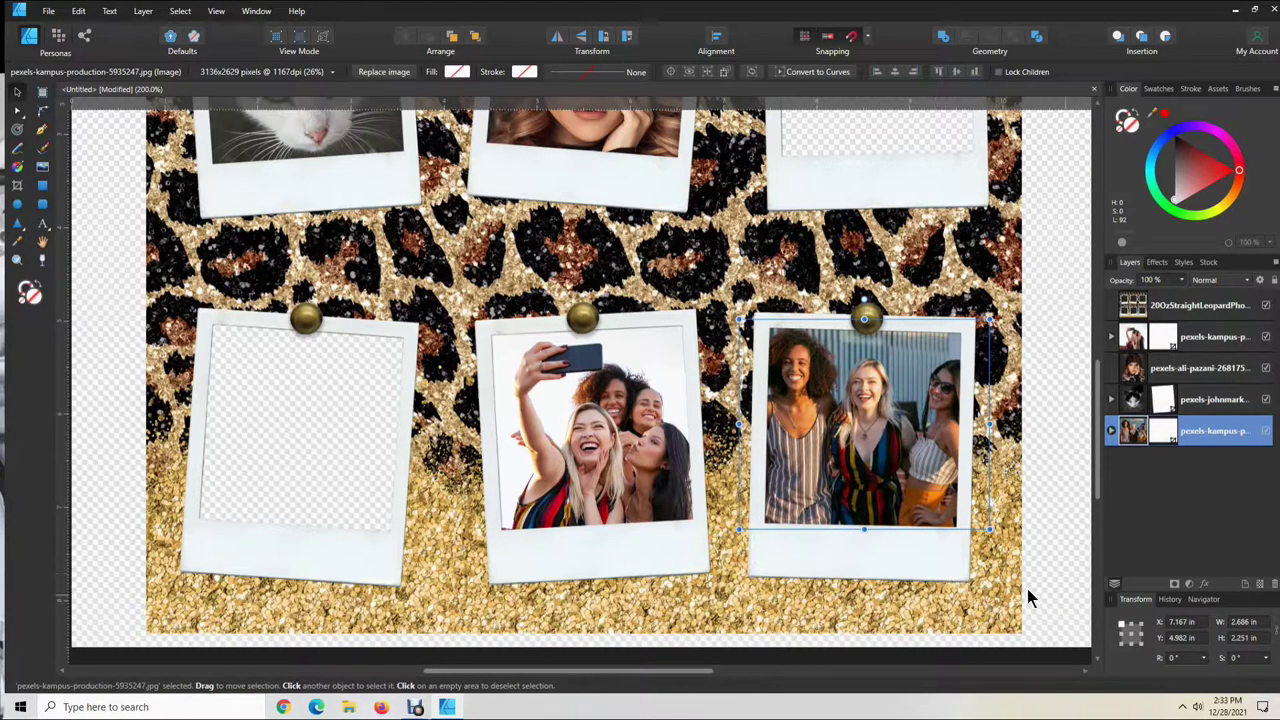
left_click(118, 392)
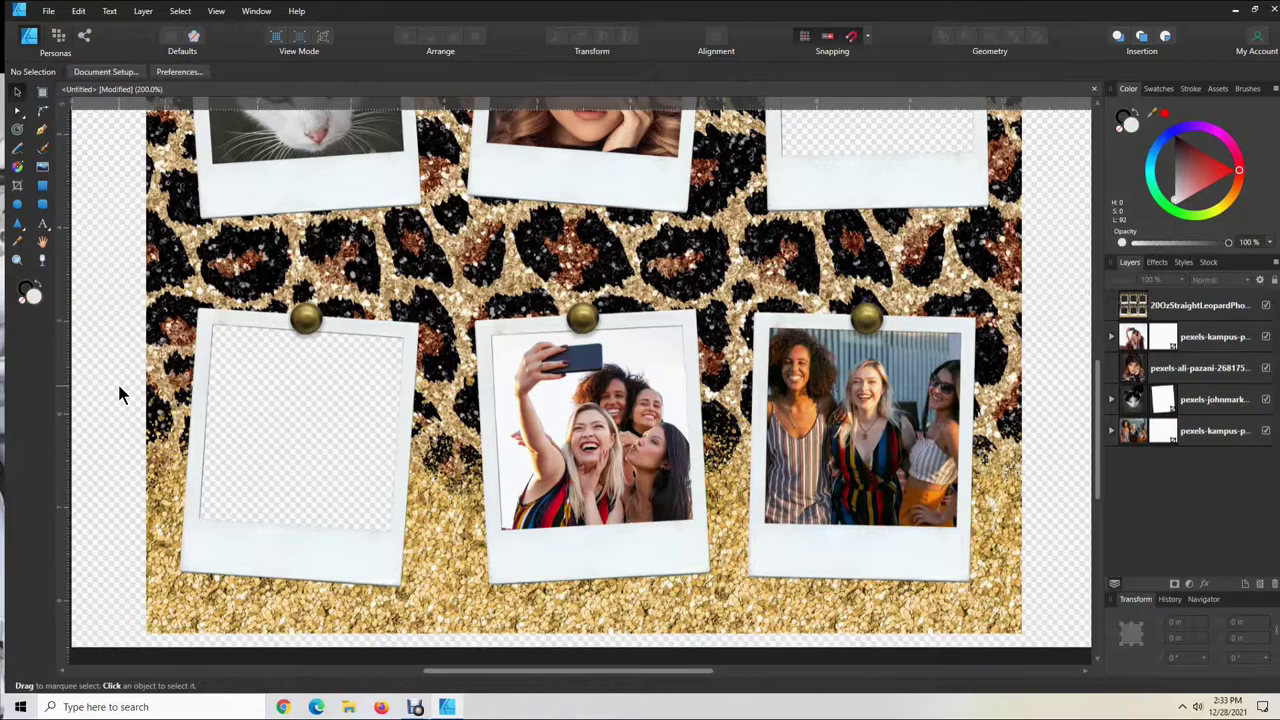
Place the photo ending in 6373500 over the top right frame at about 2.36 x 3.53 in and send its layer to the bottom
scroll(765, 272, "up", 3)
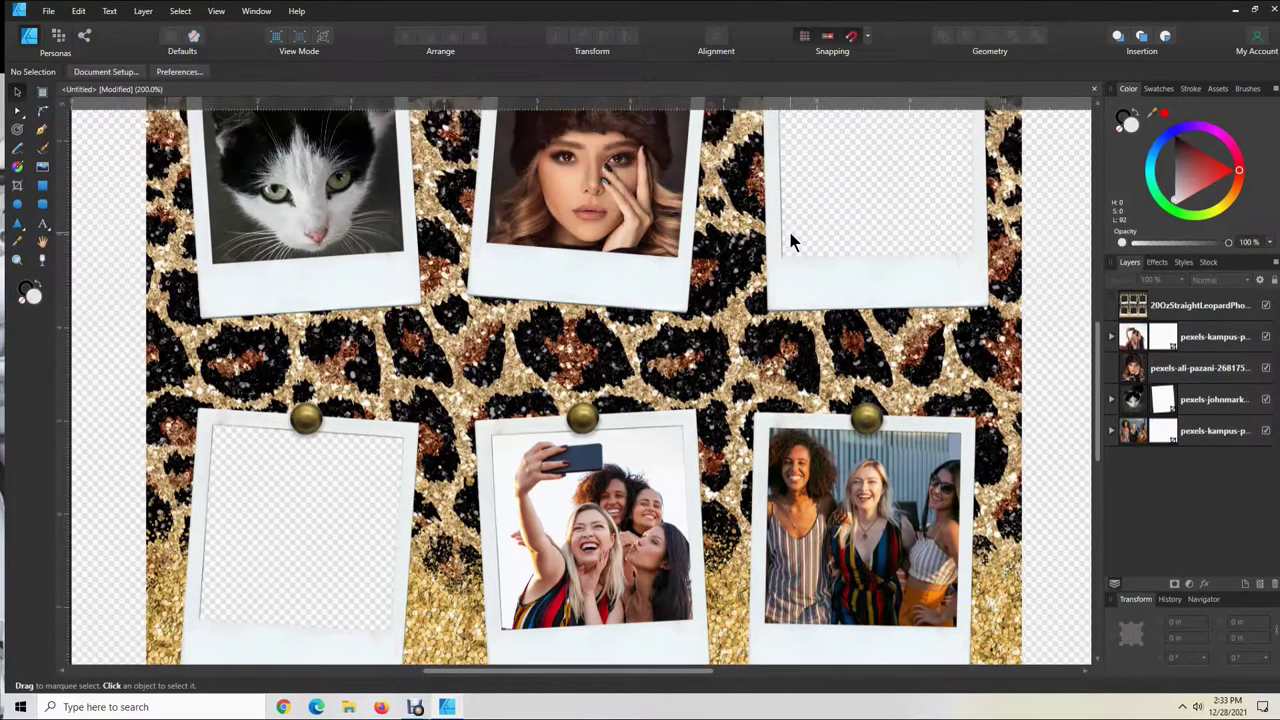
scroll(880, 240, "up", 5)
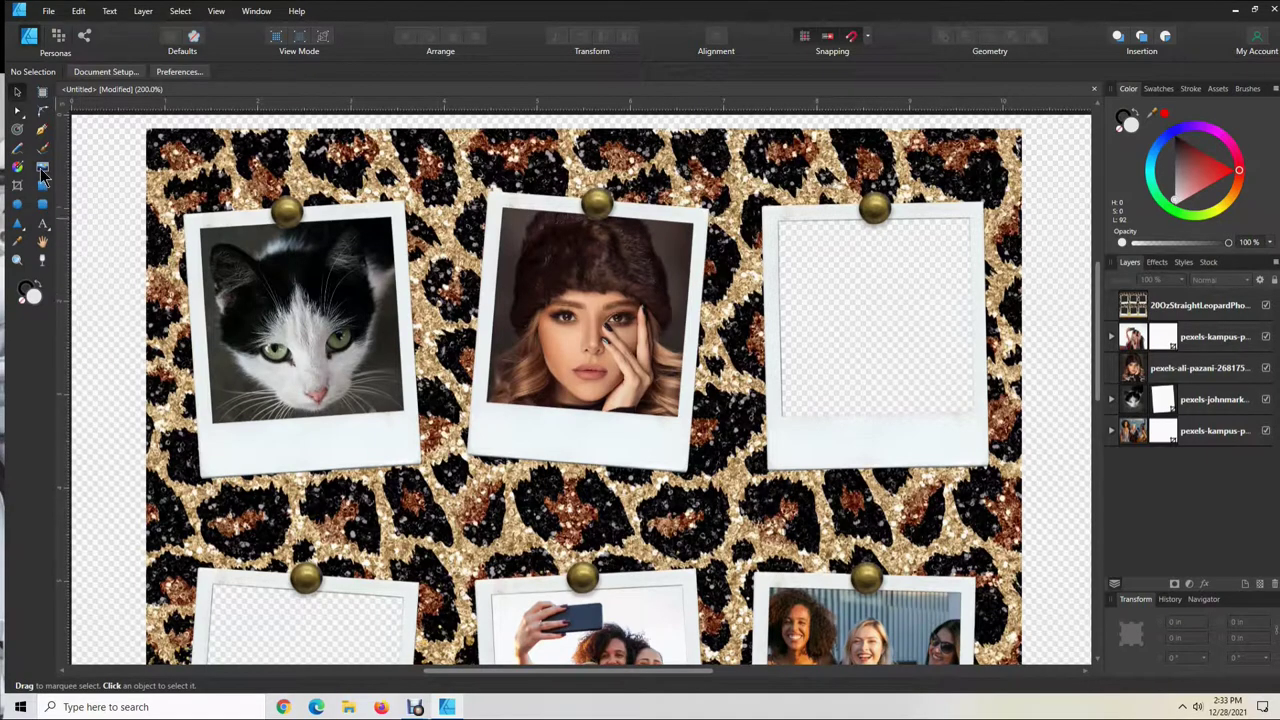
left_click(42, 172)
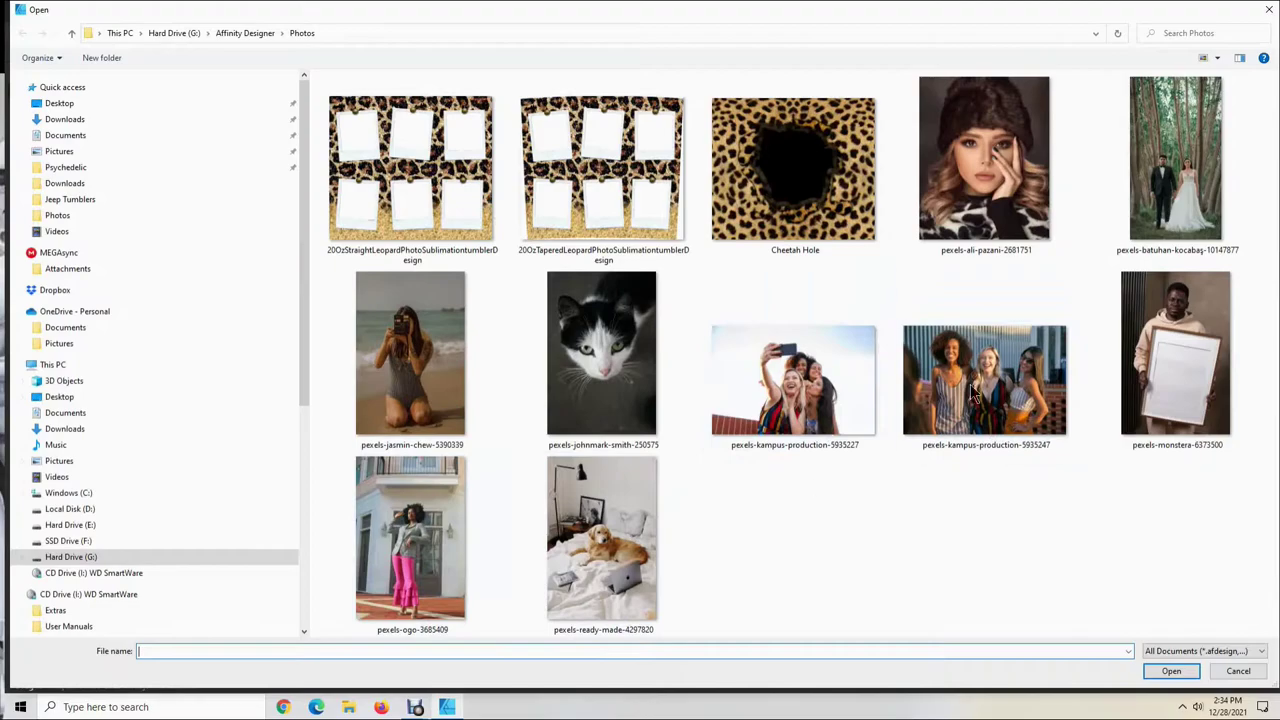
left_click(1198, 362)
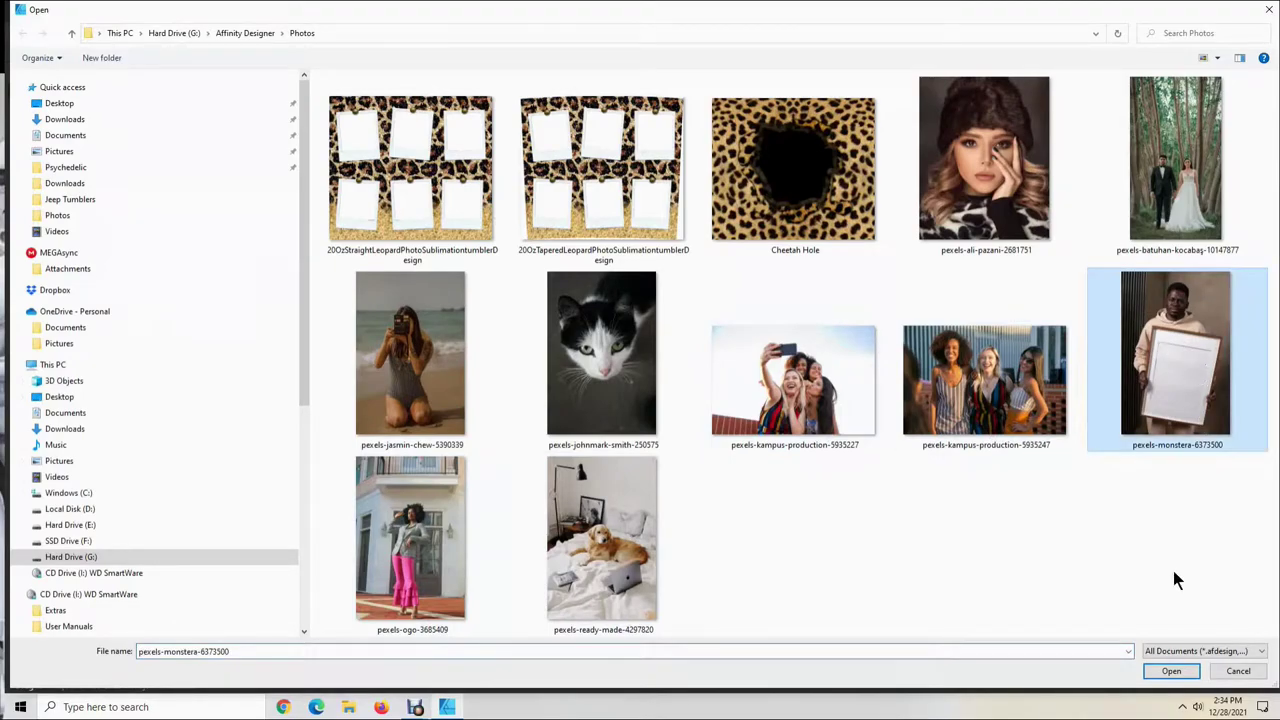
left_click(1171, 671)
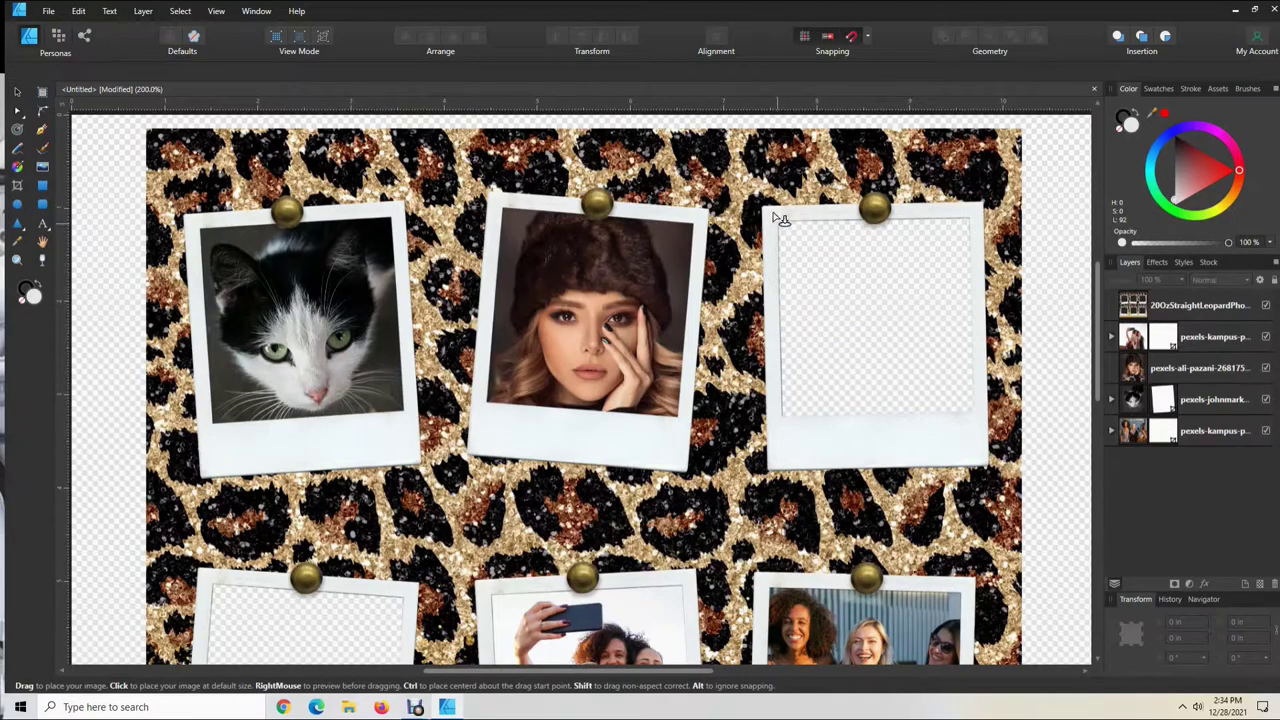
left_click_drag(771, 206, 991, 548)
left_click_drag(947, 480, 944, 457)
left_click_drag(1150, 303, 1192, 510)
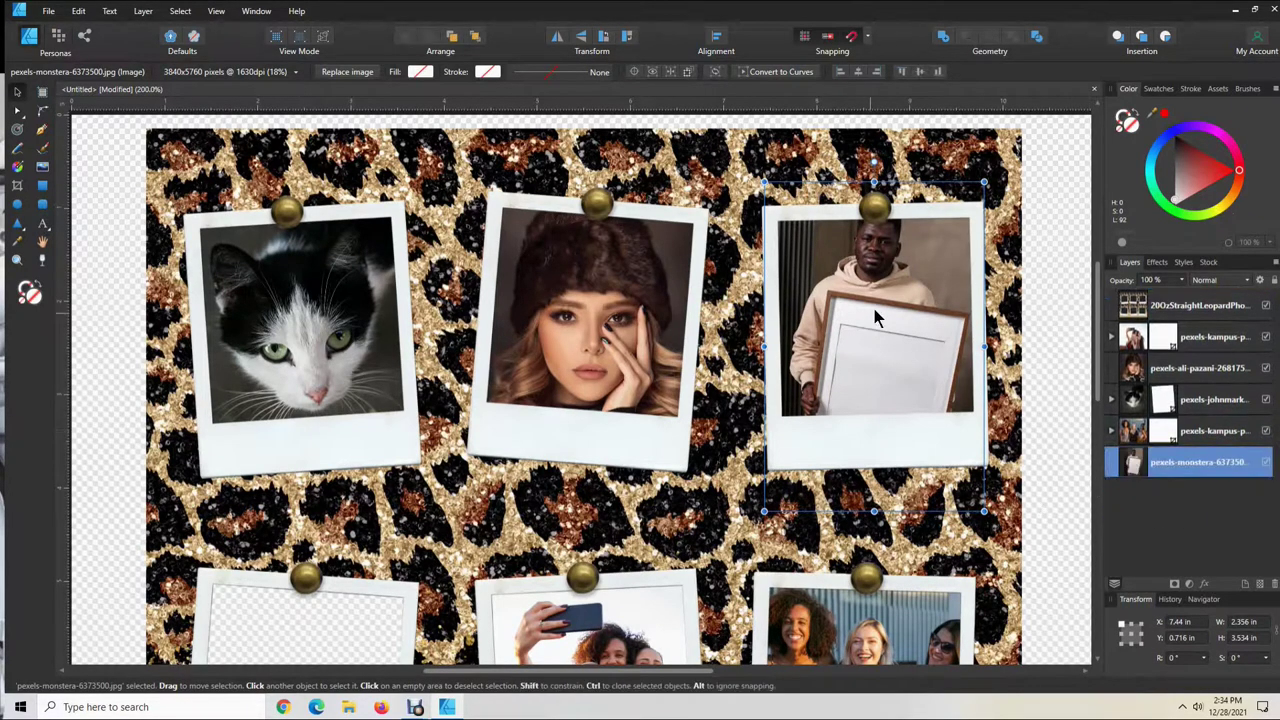
Enlarge the photo of the man holding a blank frame to about 2.52 x 3.78 in and center him in the top right frame's opening
left_click_drag(896, 295, 889, 328)
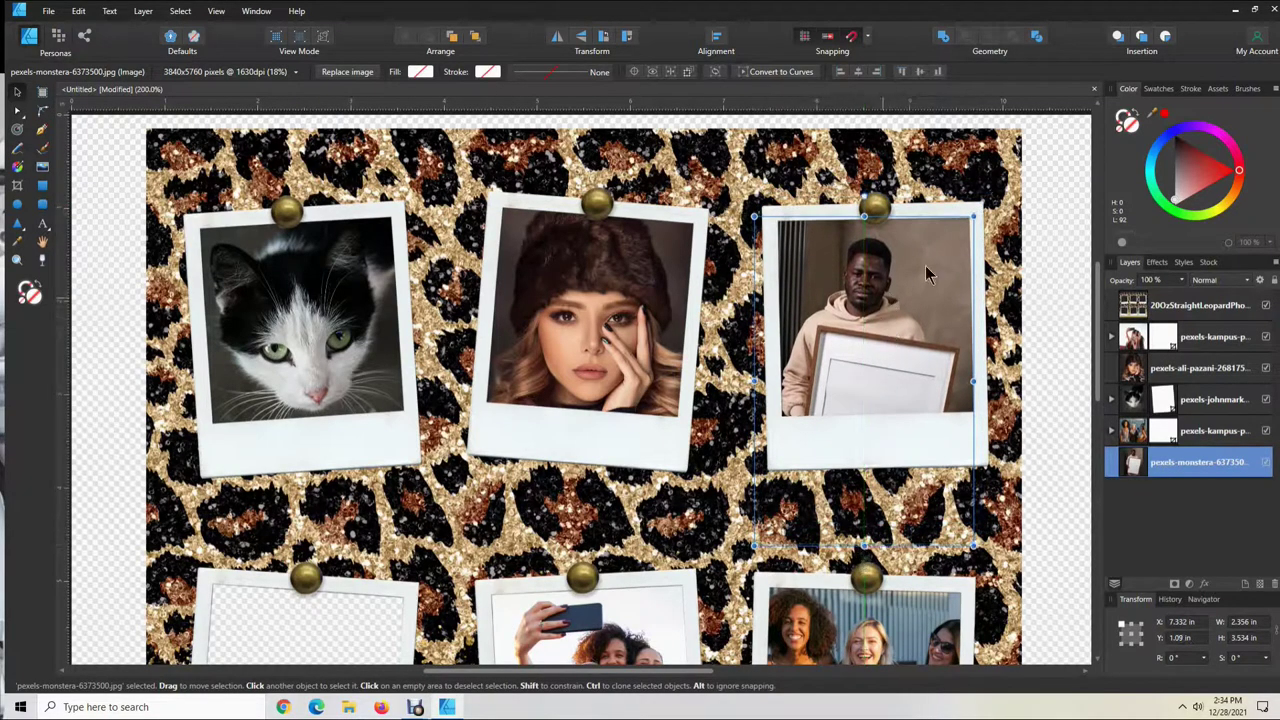
left_click_drag(976, 211, 1010, 178)
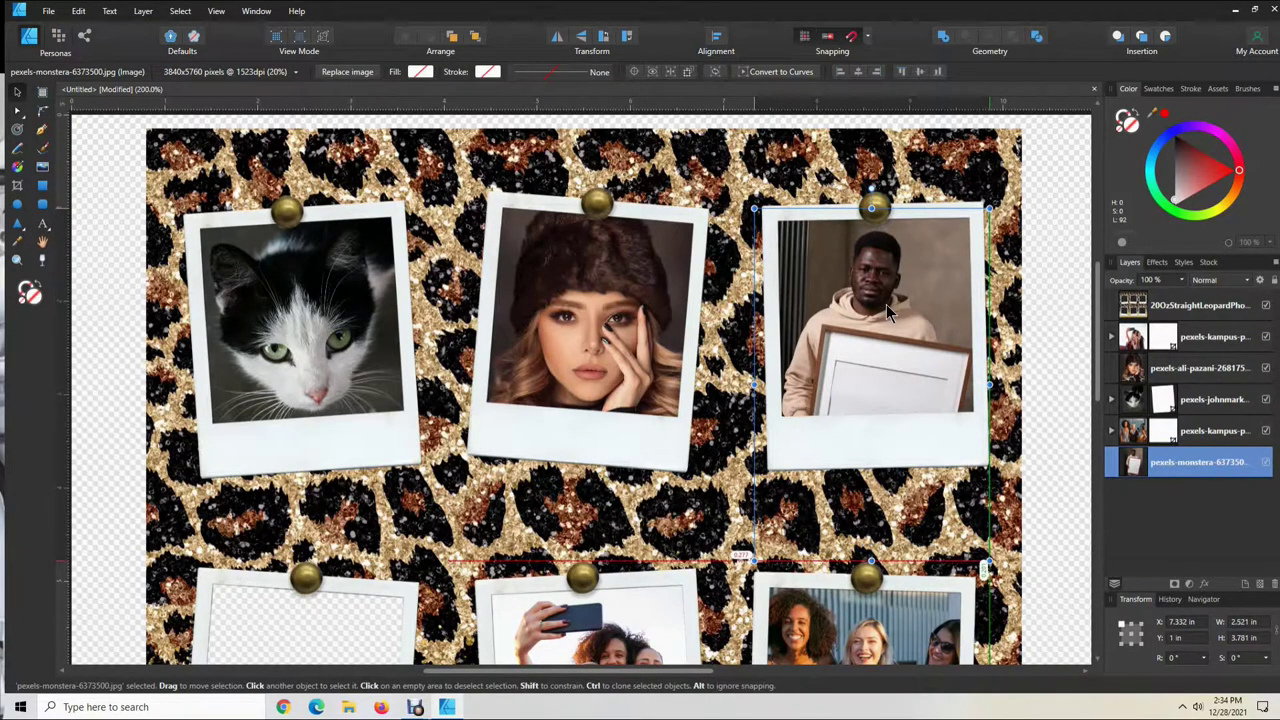
left_click_drag(887, 302, 888, 301)
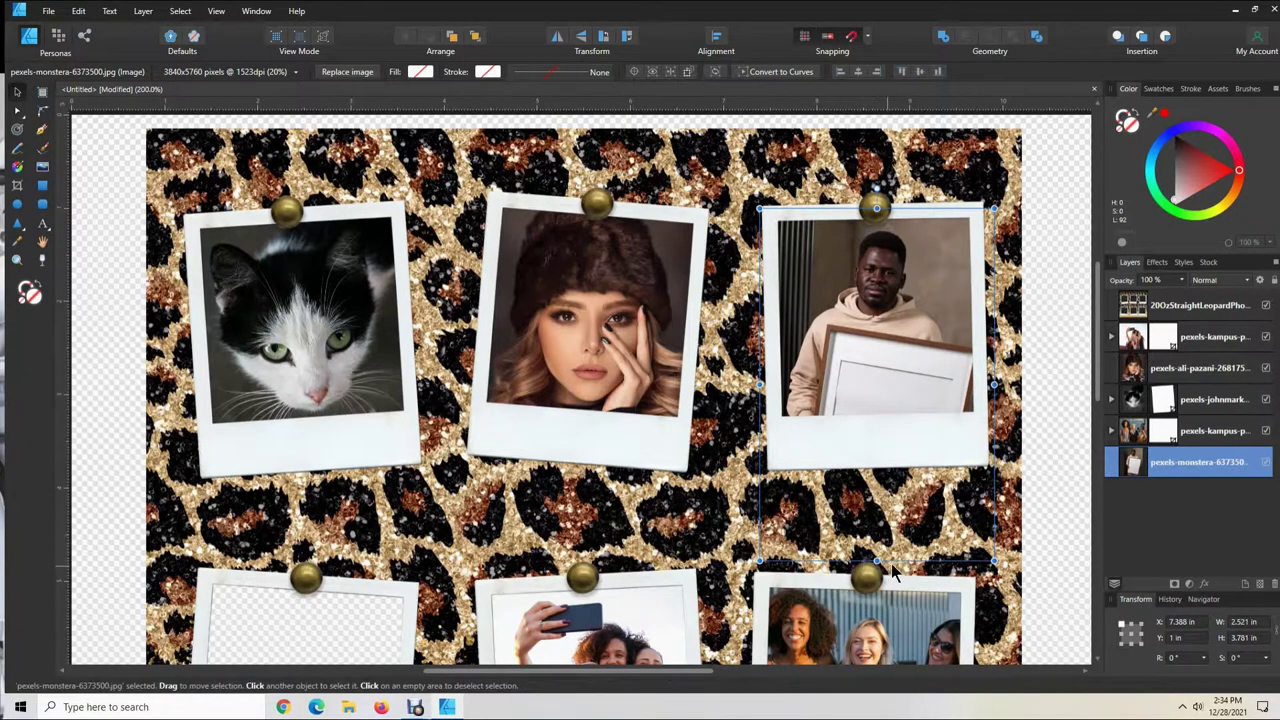
Crop the bottom of the man's photo to a height of about 2.64 in so it ends behind its frame, and deselect it
left_click(16, 194)
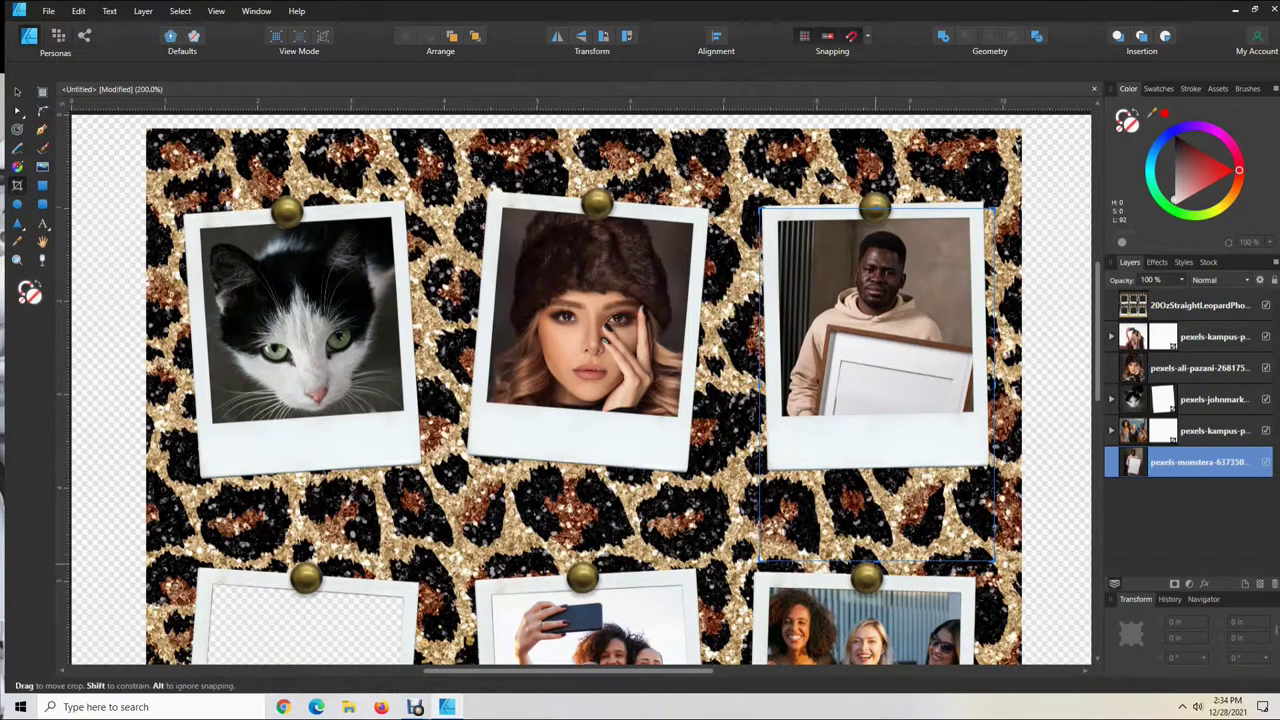
left_click_drag(877, 560, 877, 457)
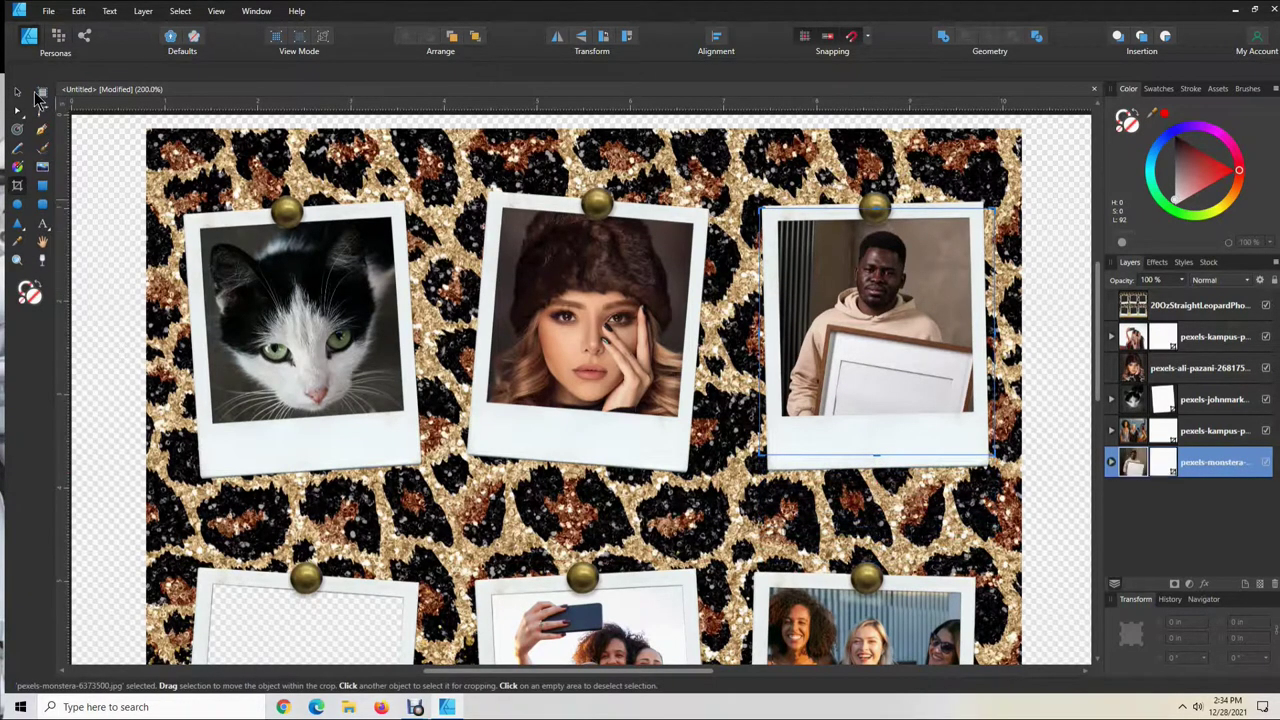
left_click(16, 93)
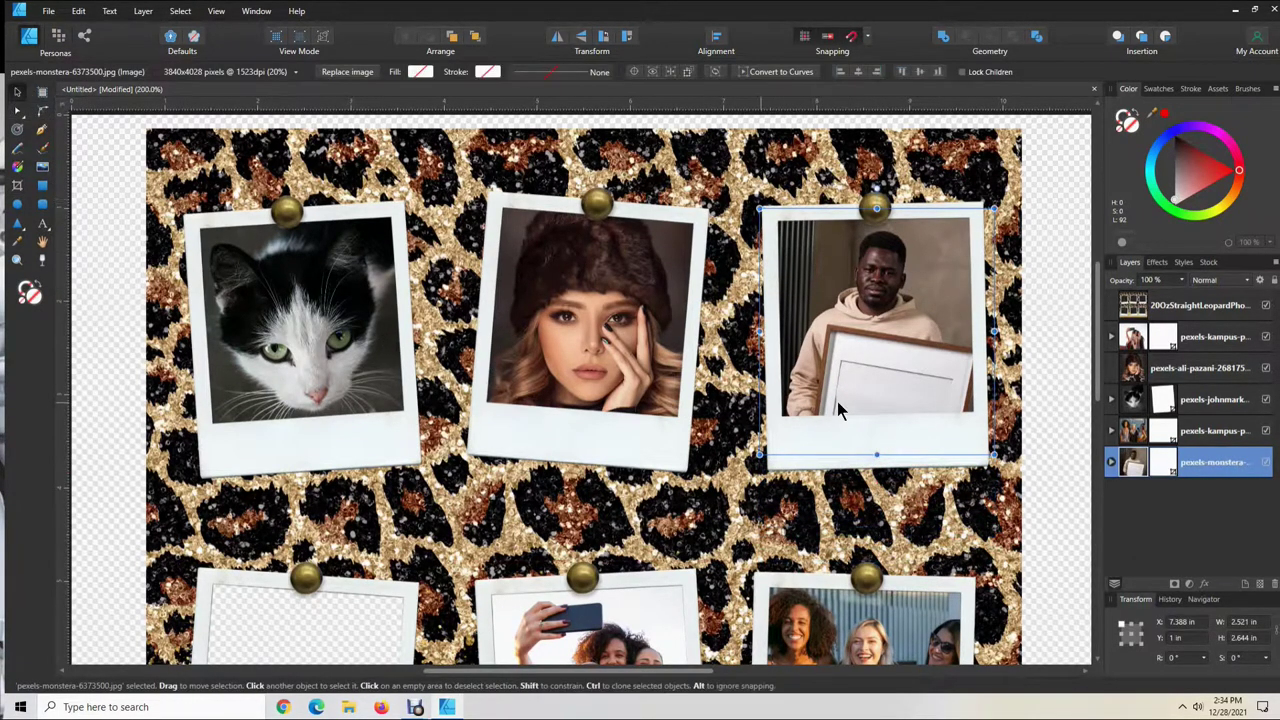
left_click(111, 283)
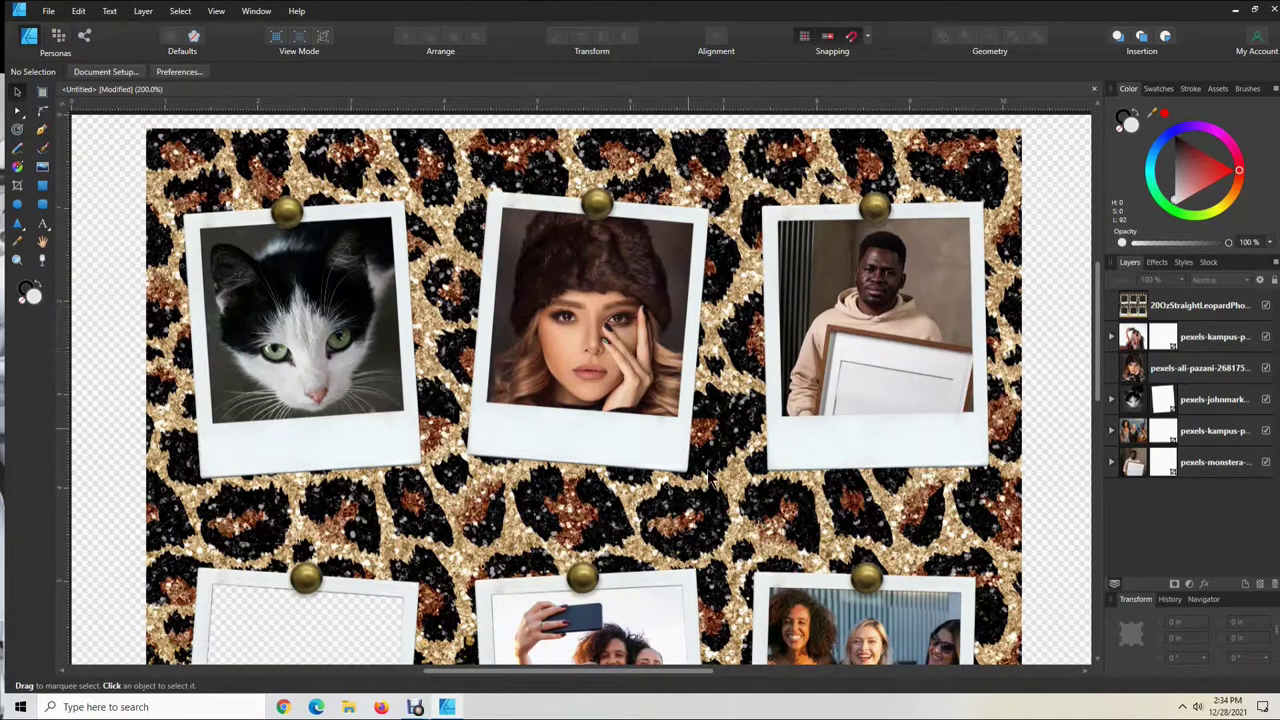
Enlarge the photo of the woman in the fur hat to about 2.39 x 2.99 in, rotate it to about -4.5°, and deselect it
left_click(905, 342)
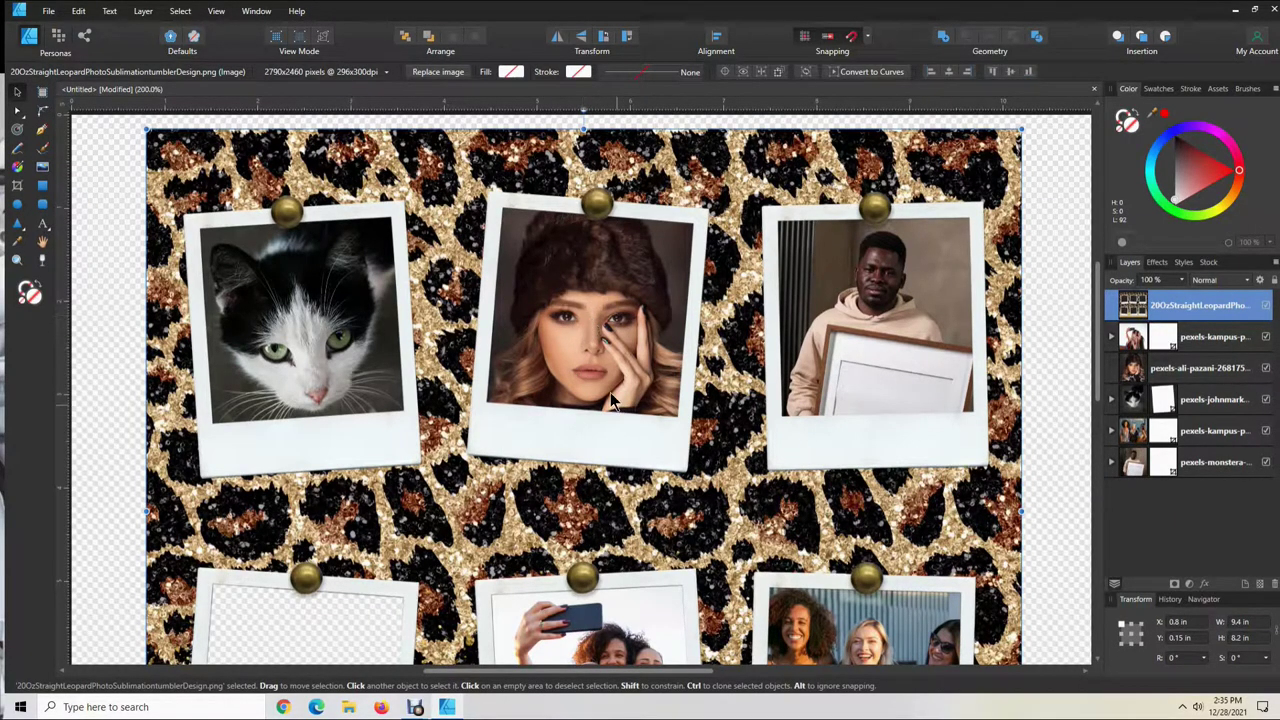
left_click(1174, 378)
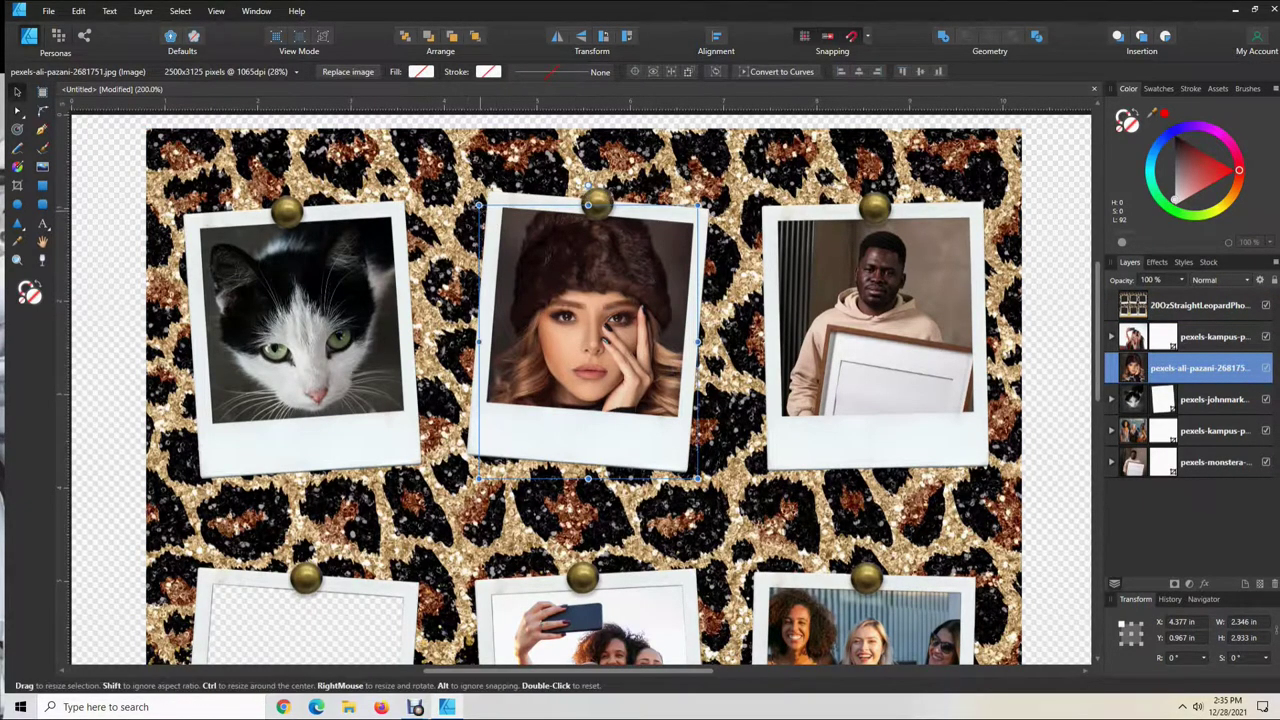
mouse_move(696, 478)
left_mouse_down()
mouse_move(710, 493)
mouse_move(703, 483)
left_mouse_up()
left_click_drag(590, 204, 601, 202)
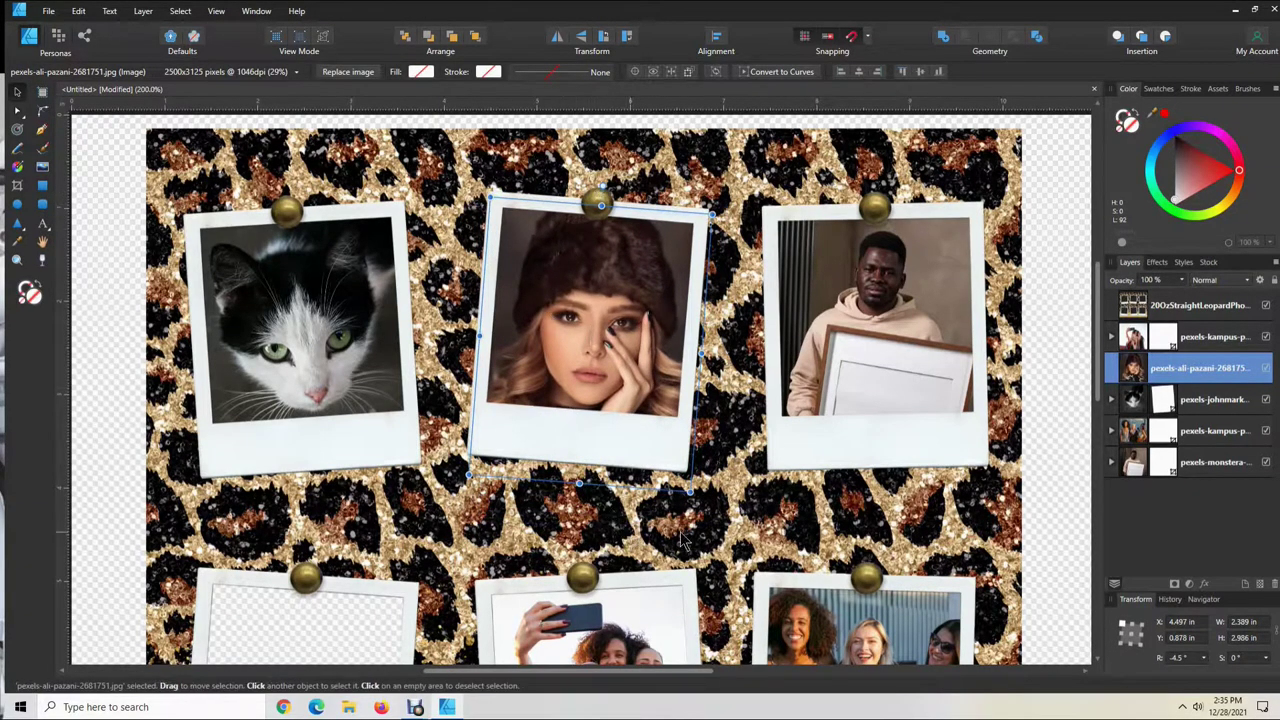
left_click(1066, 490)
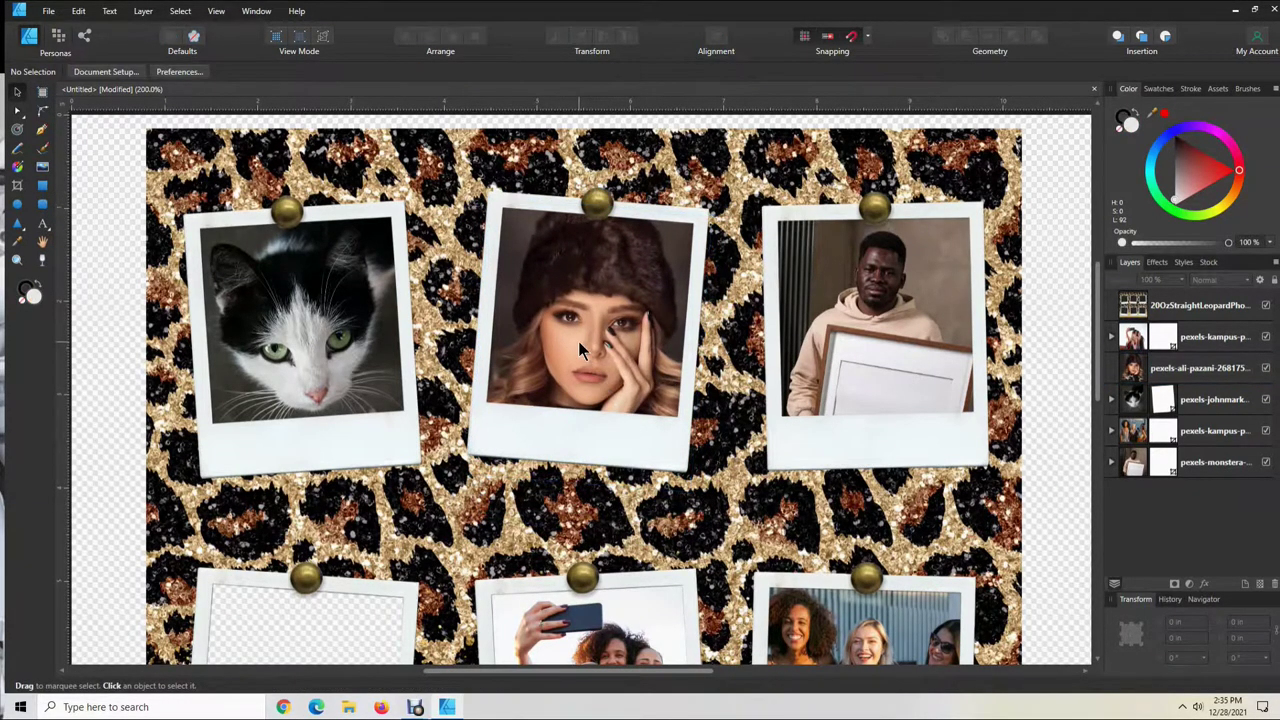
Place the dog photo pexels-ready-made-4297820 over the bottom left frame at about 3.17 x 4.75 in and send its layer to the bottom
scroll(578, 345, "down", 1)
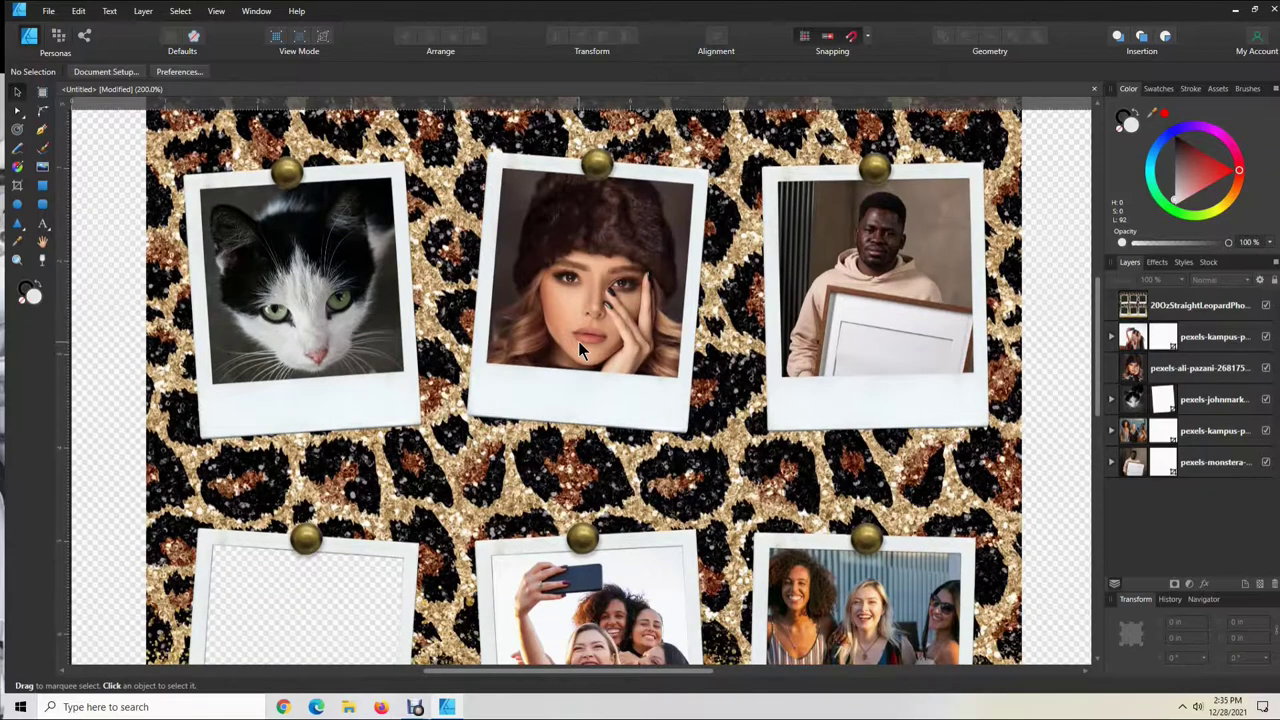
scroll(580, 345, "down", 3)
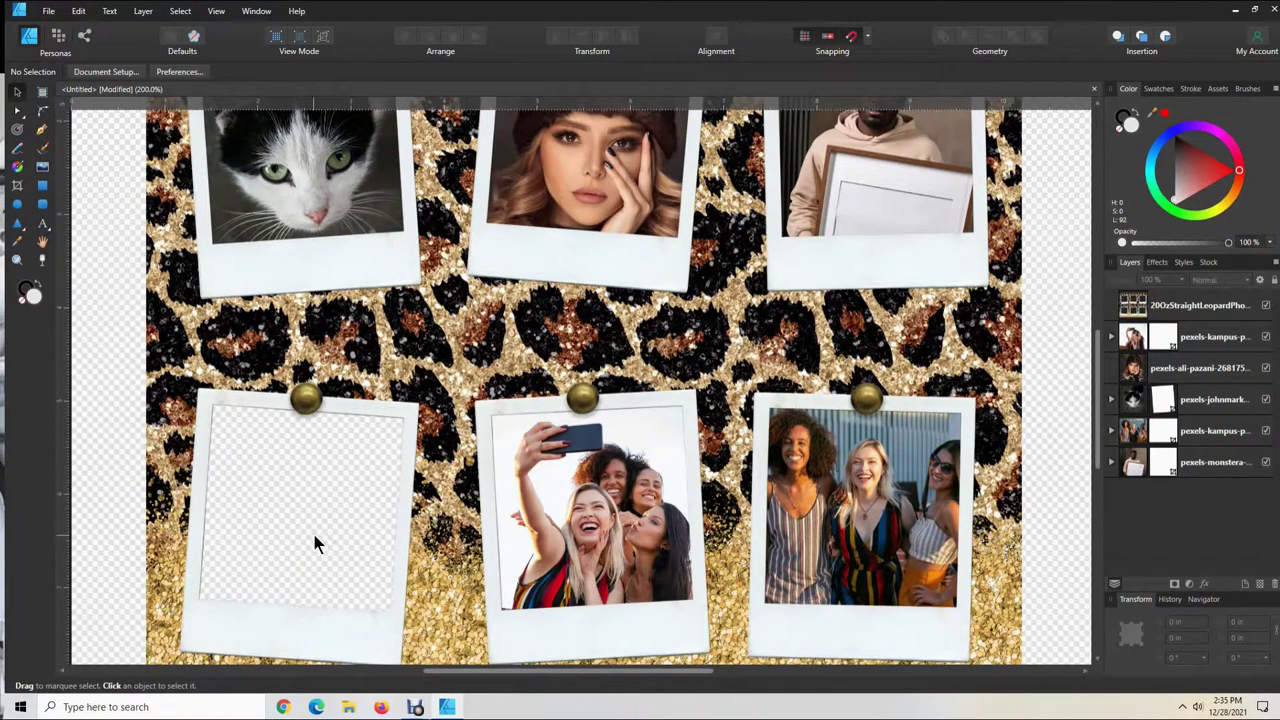
left_click(43, 170)
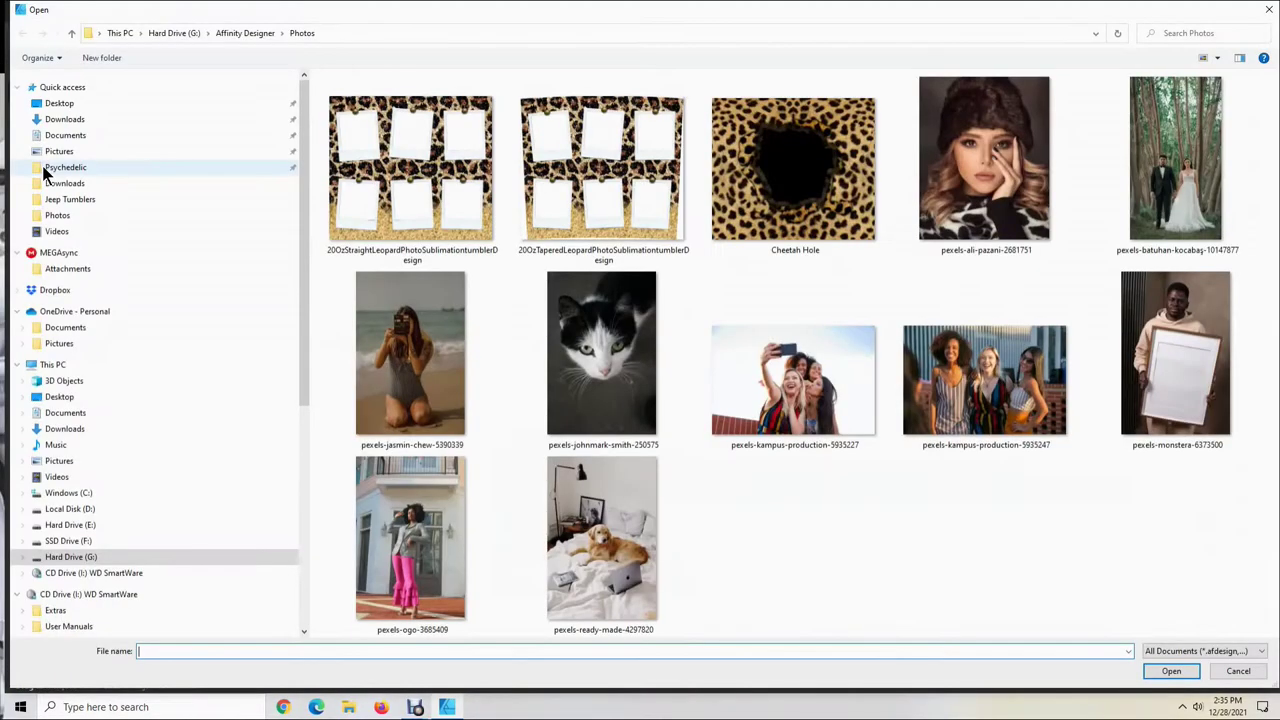
left_click(603, 560)
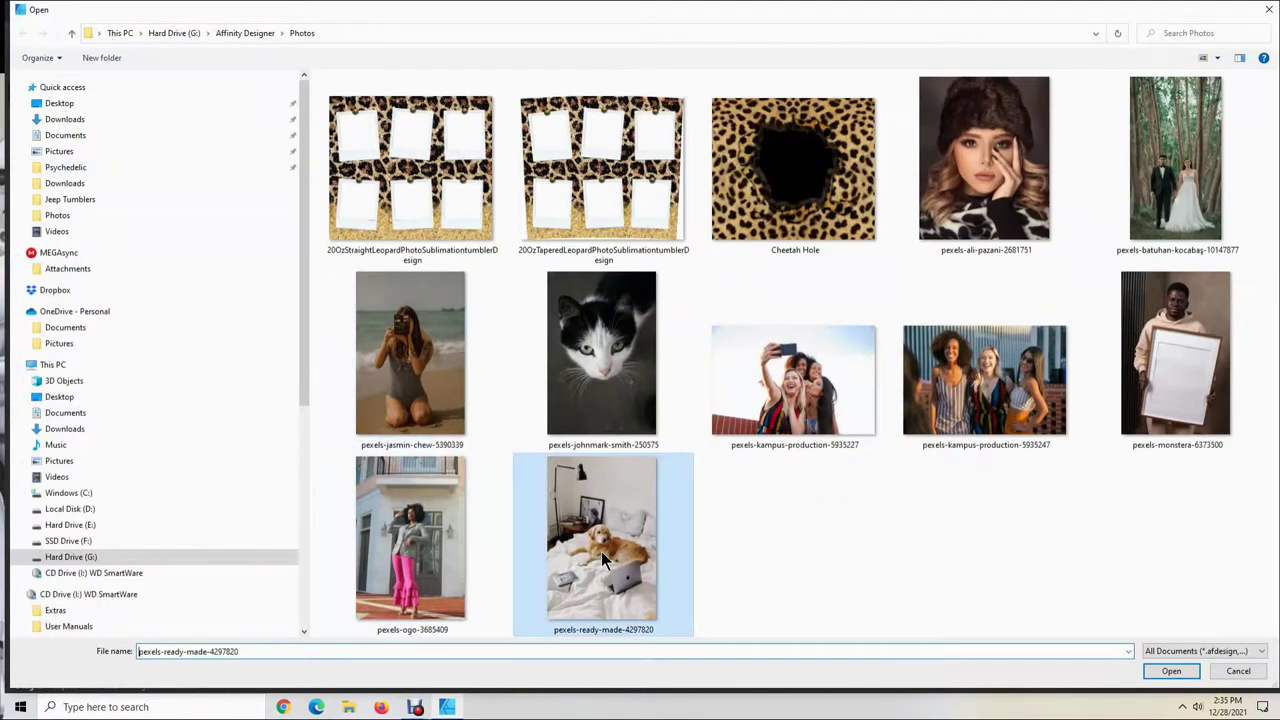
left_click(1171, 671)
mouse_move(203, 368)
left_mouse_down()
mouse_move(394, 654)
mouse_move(432, 664)
mouse_move(494, 557)
mouse_move(494, 611)
left_mouse_up()
left_click_drag(358, 461, 330, 412)
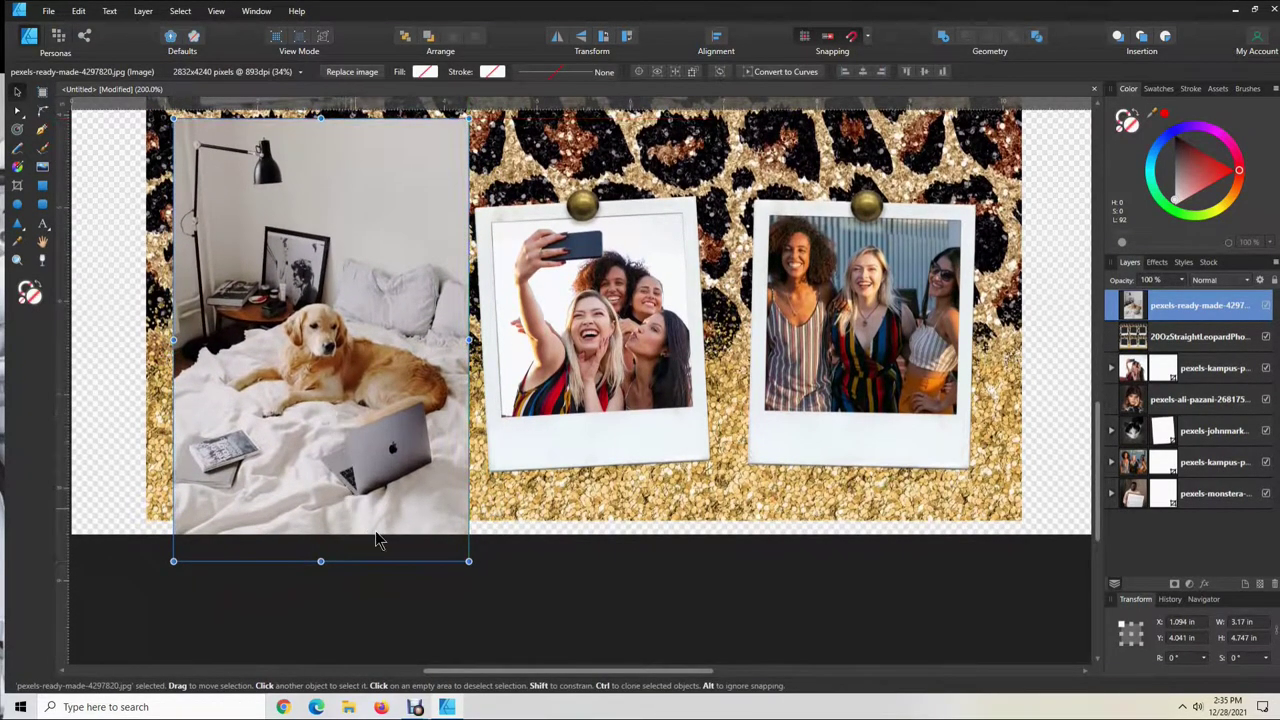
scroll(706, 662, "up", 1)
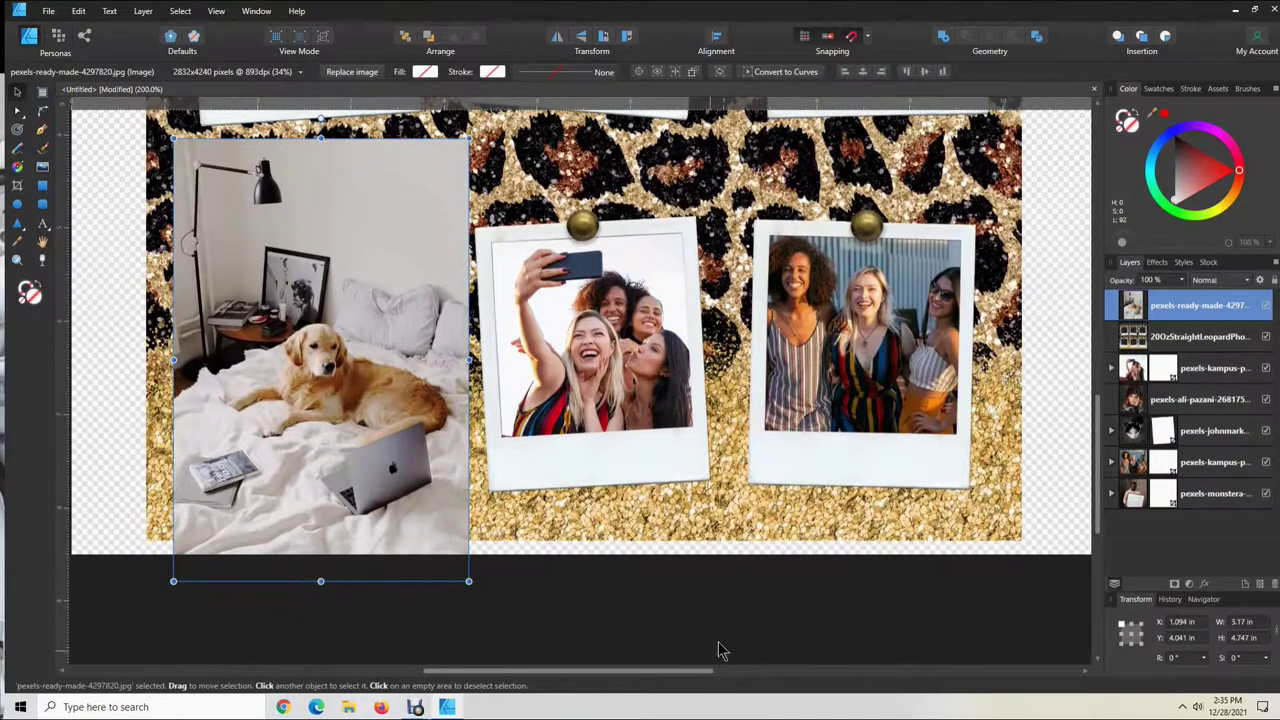
left_click_drag(1207, 304, 1213, 530)
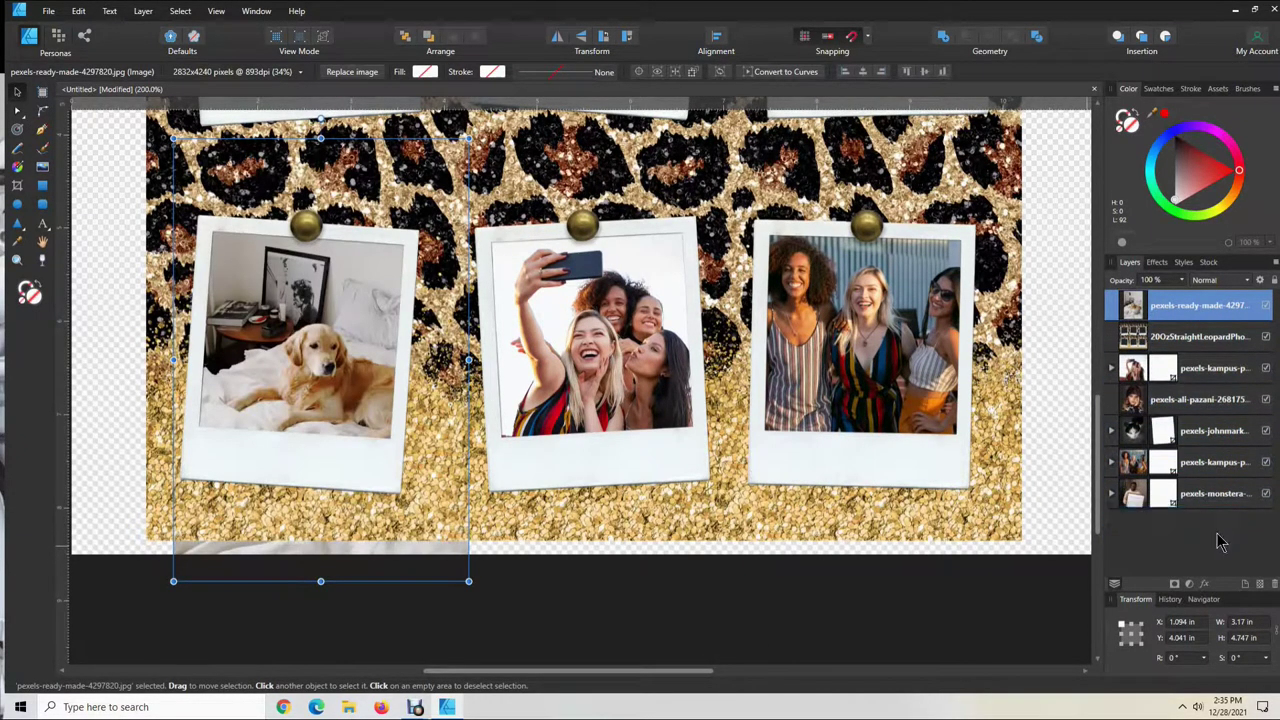
Try fitting the dog photo by scaling it to about 2.93 x 4.38 in and stretching it unevenly to about 2.52 x 3.58 in, and delete it
left_click_drag(360, 403, 320, 384)
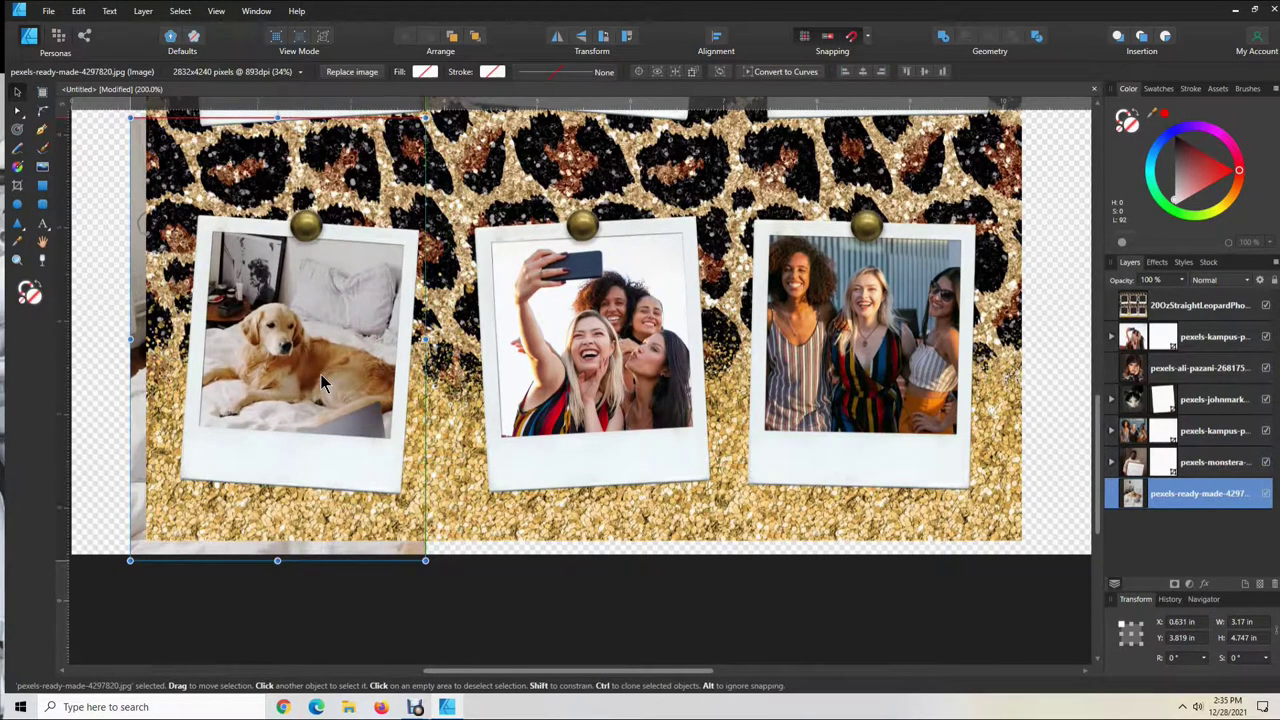
left_click_drag(418, 550, 402, 527)
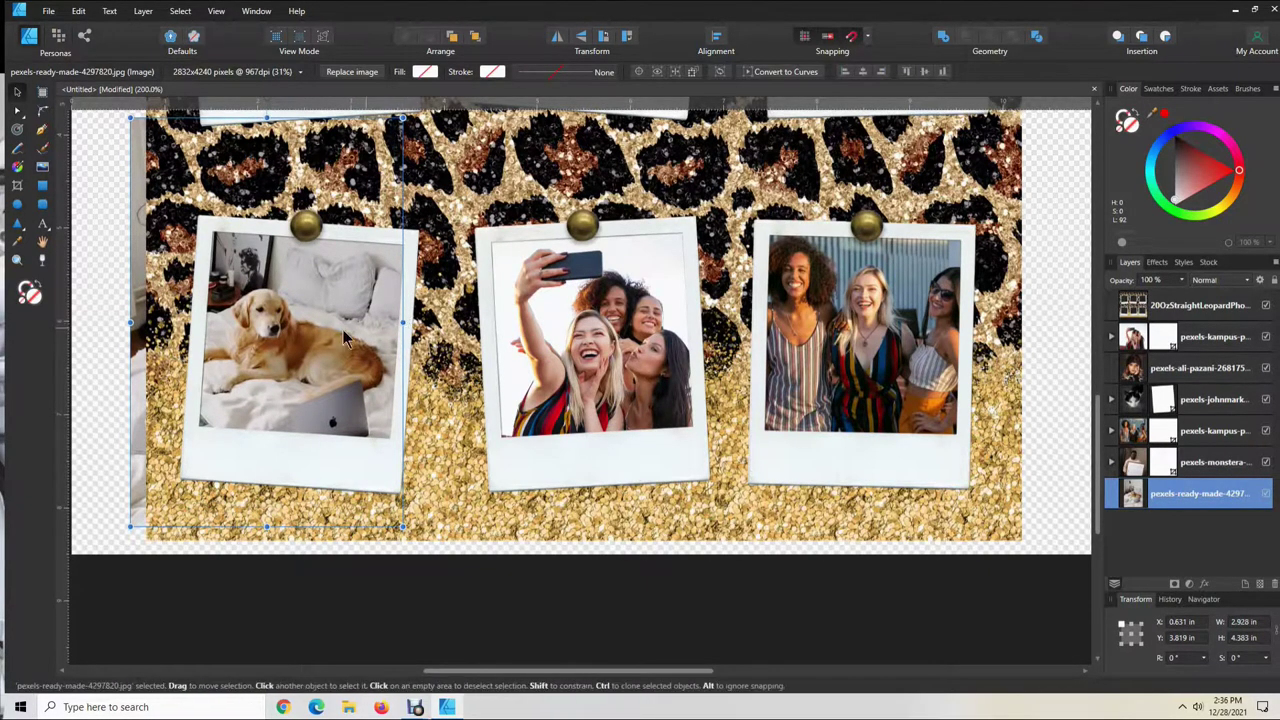
scroll(285, 232, "up", 1)
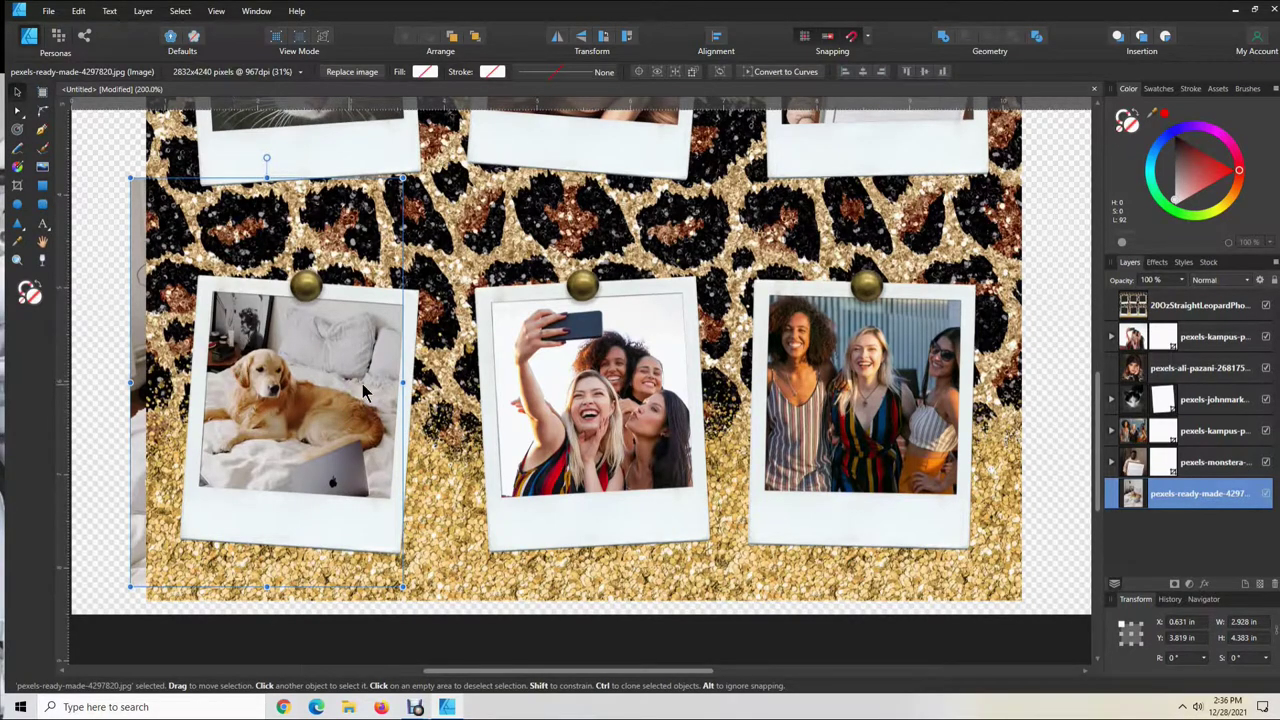
left_click_drag(402, 381, 492, 381)
left_click_drag(318, 414, 307, 417)
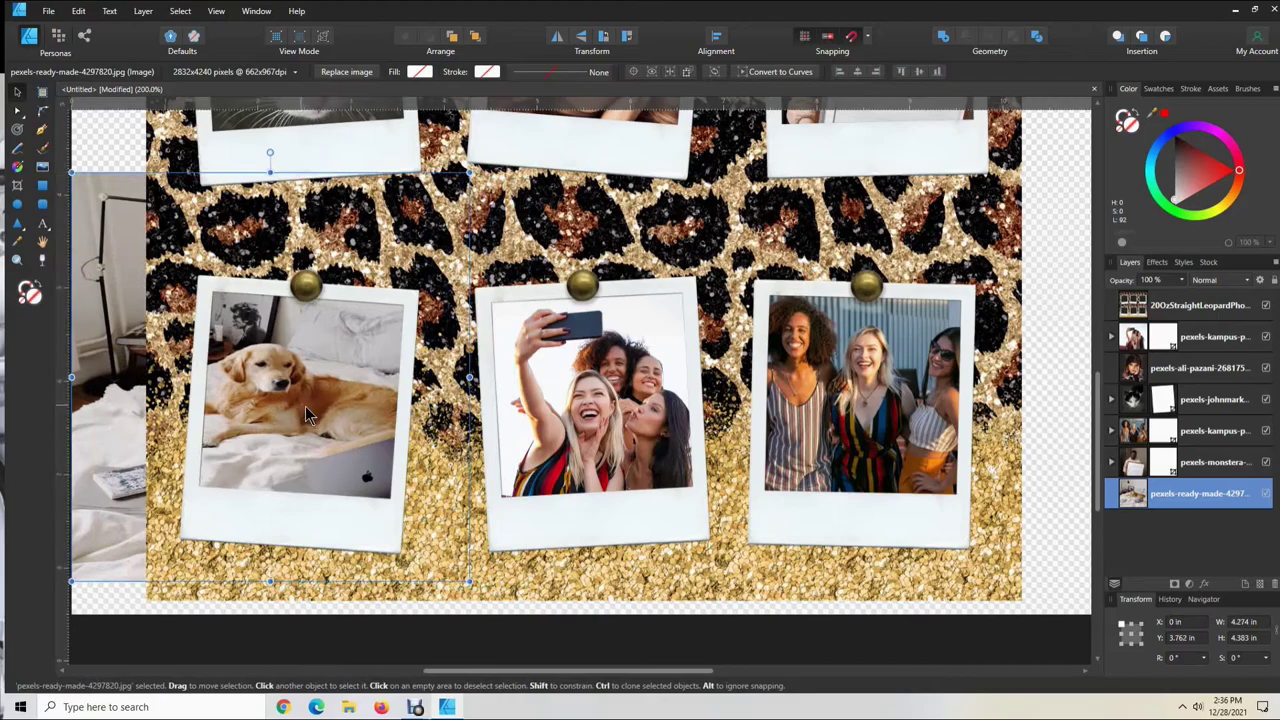
left_click_drag(470, 378, 372, 400)
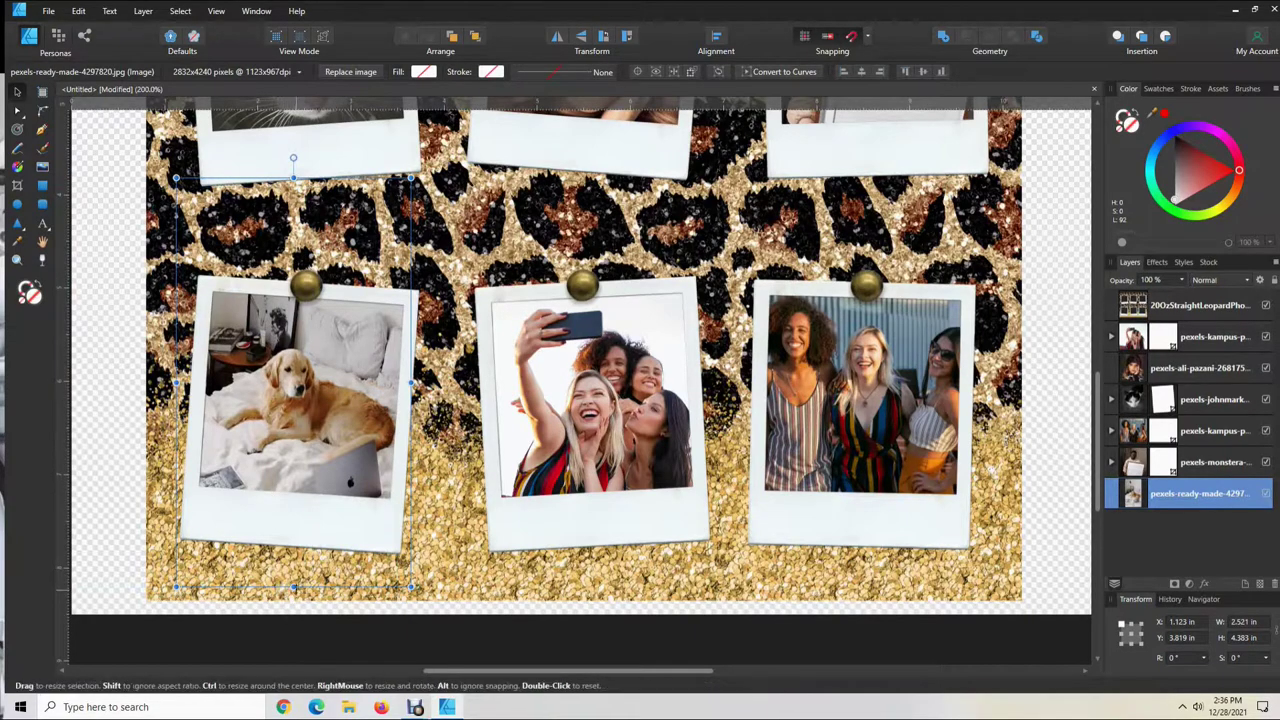
left_click_drag(293, 587, 293, 512)
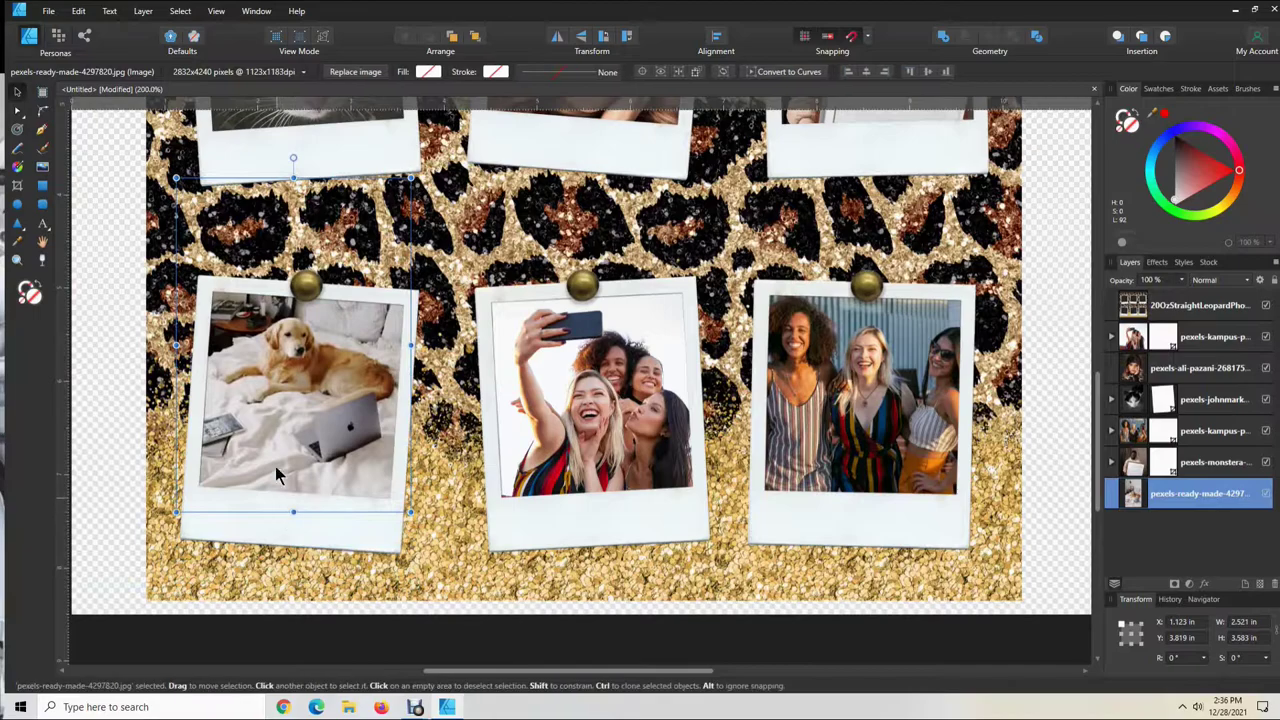
scroll(292, 407, "up", 1)
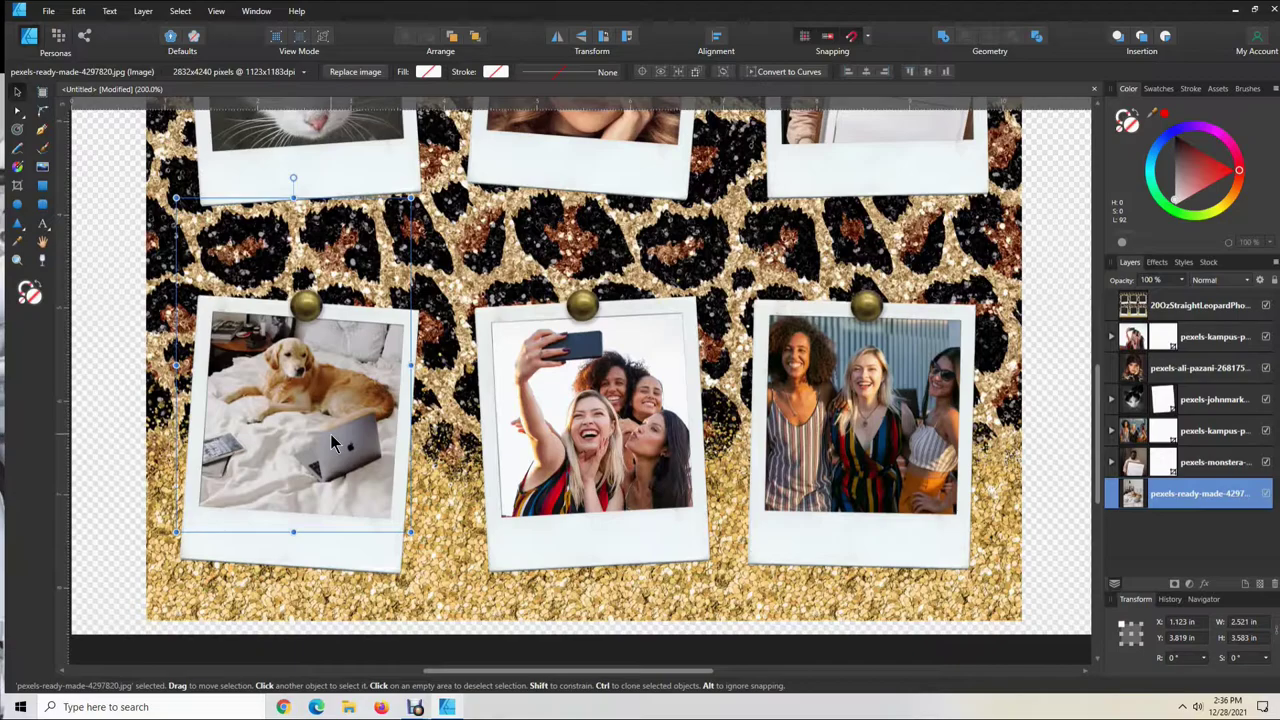
key("Delete")
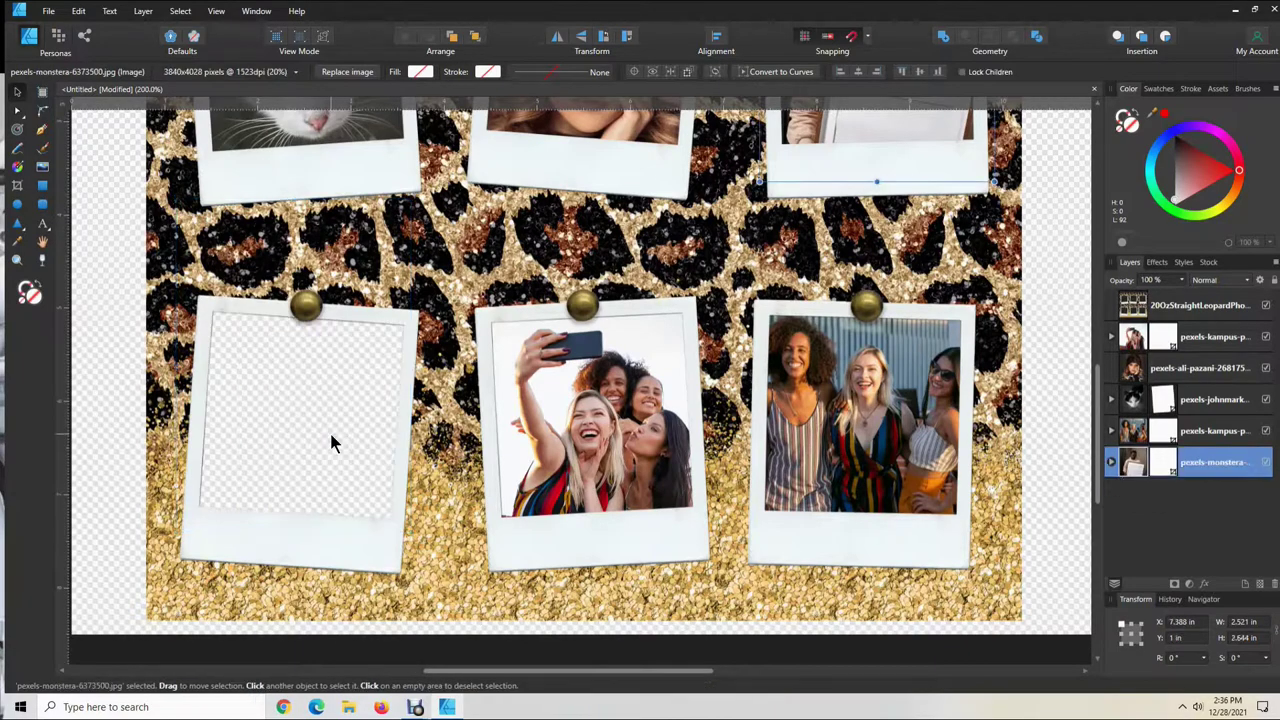
Place pexels-ready-made-4297820 behind the bottom left frame at about 2.70 x 4.05 in, with the dog inside the opening
left_click(44, 167)
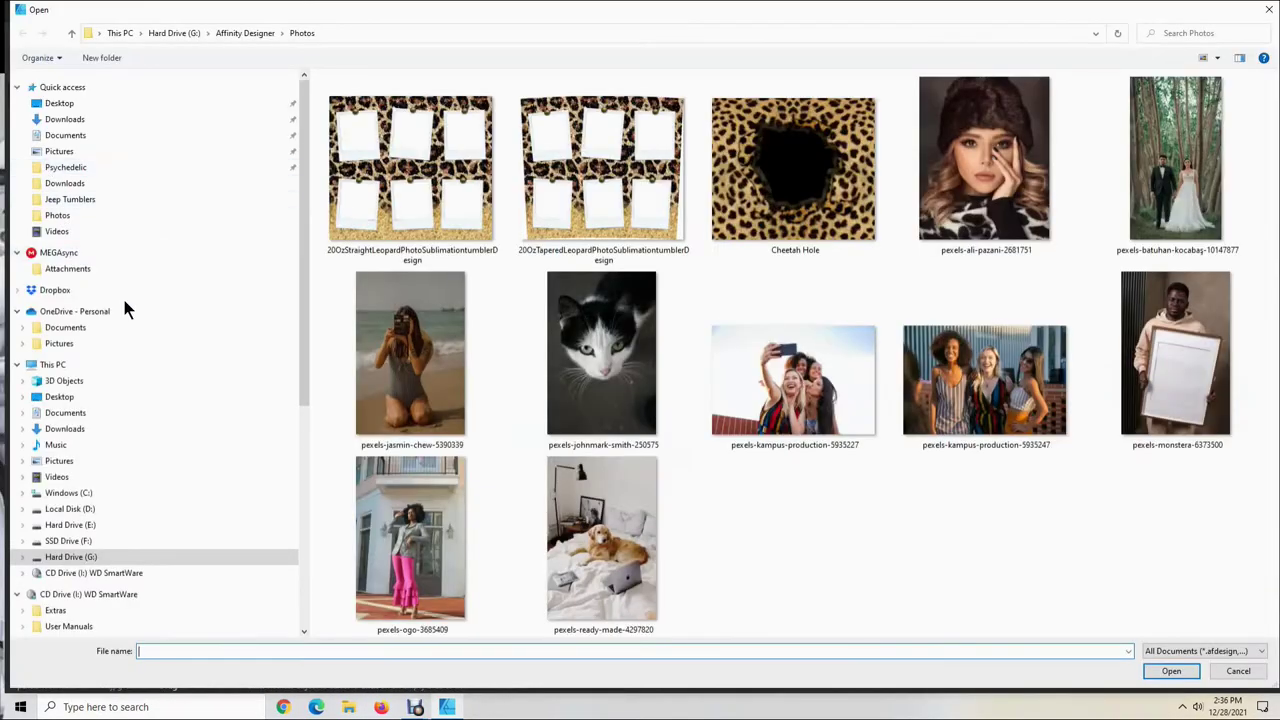
left_click(574, 568)
left_click(1171, 671)
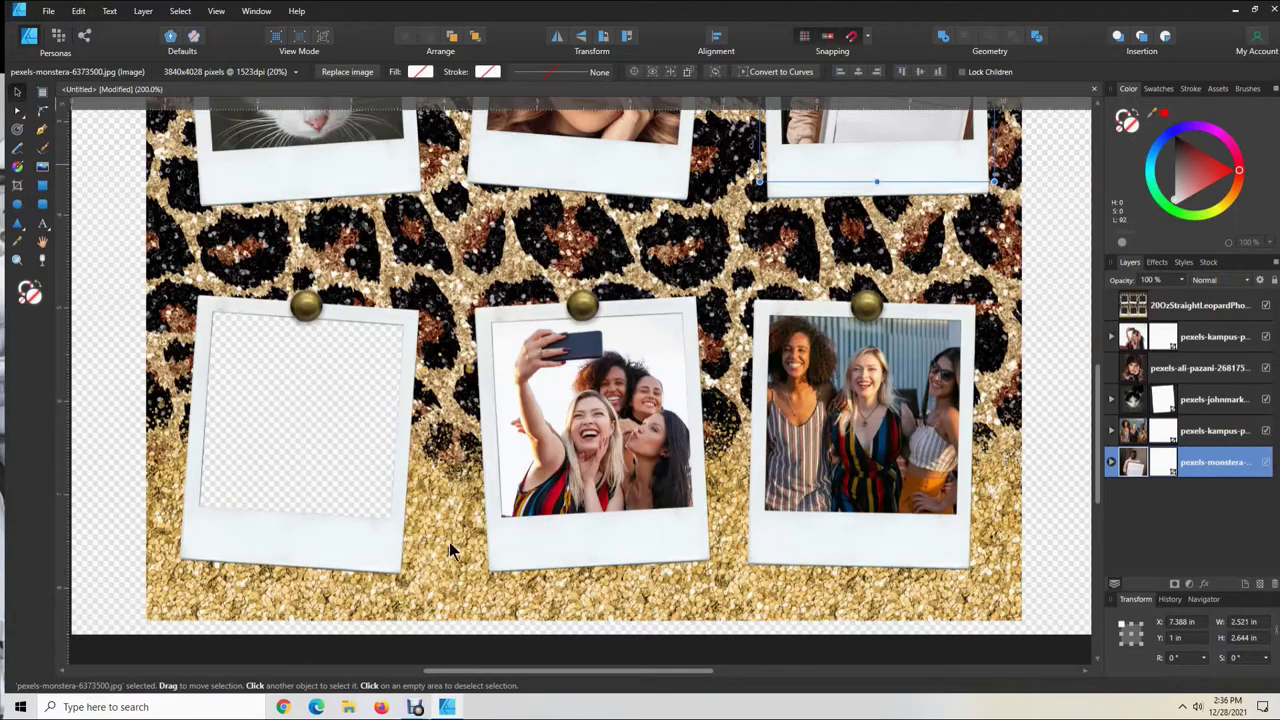
left_click_drag(187, 243, 432, 627)
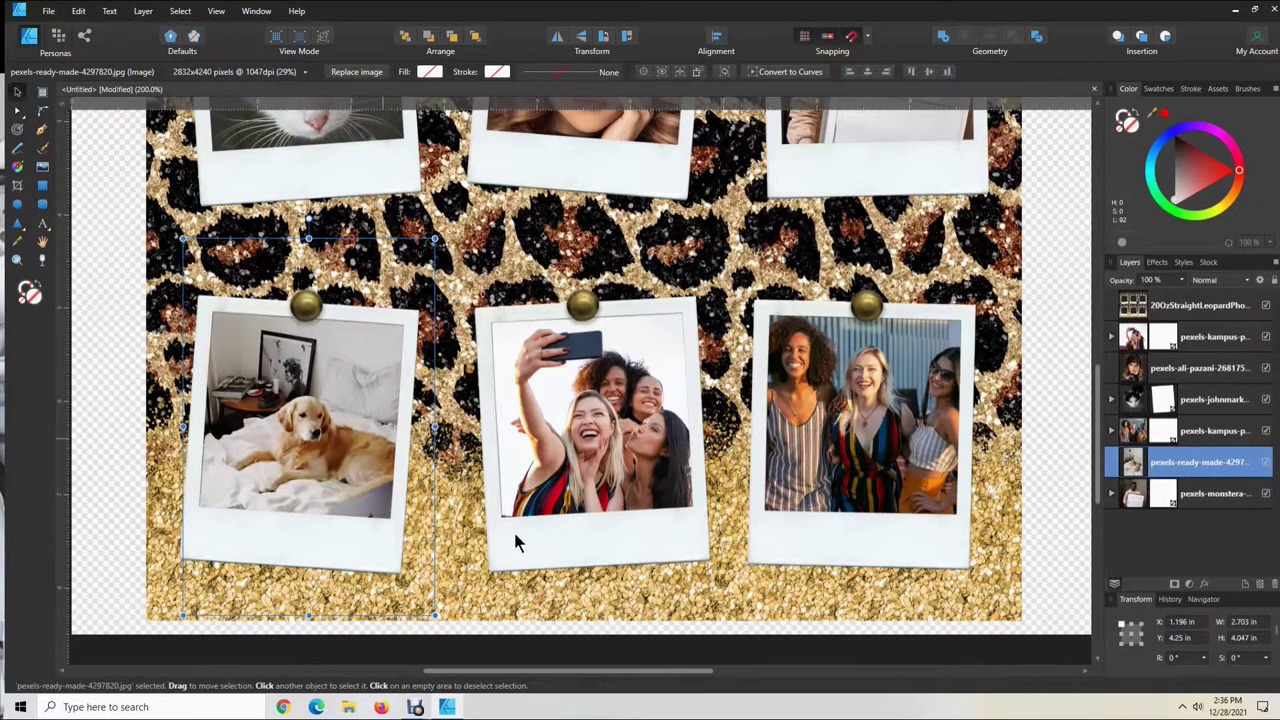
left_click_drag(303, 447, 276, 430)
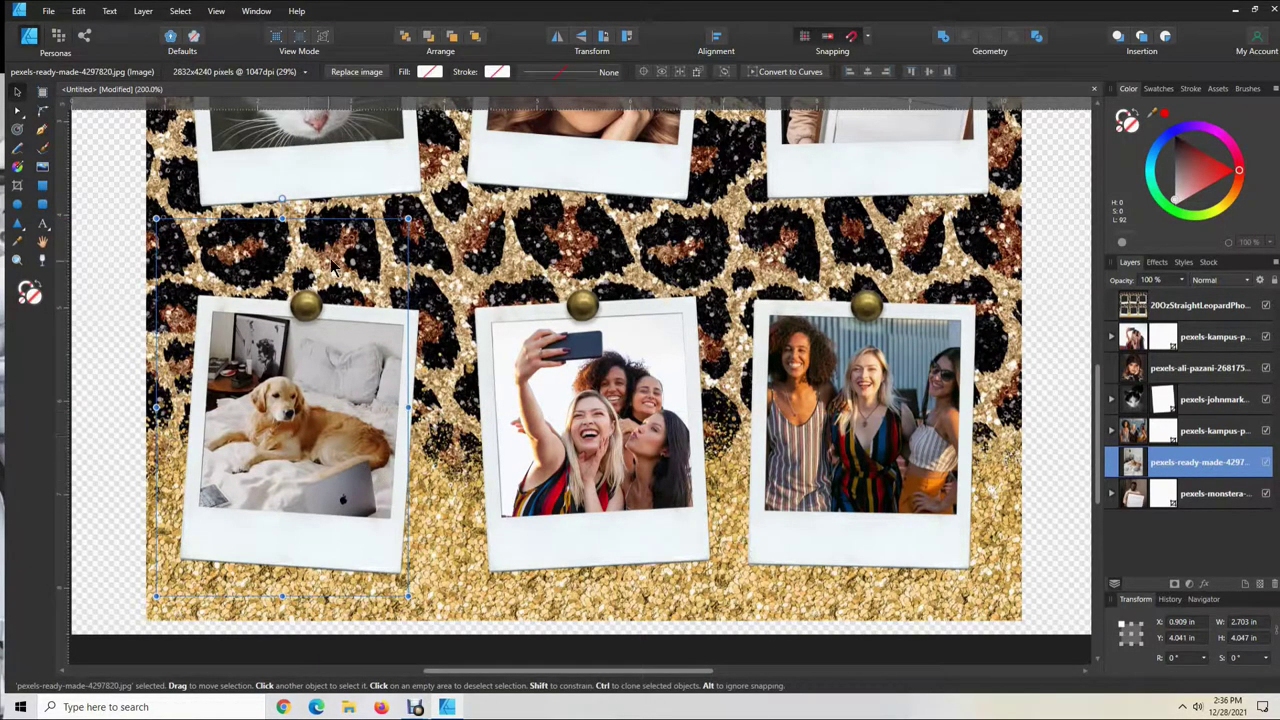
Rotate the dog photo to about -3.2° to match its tilted frame, recenter it in the opening, and deselect it
left_click_drag(284, 197, 293, 197)
left_click_drag(270, 448, 279, 449)
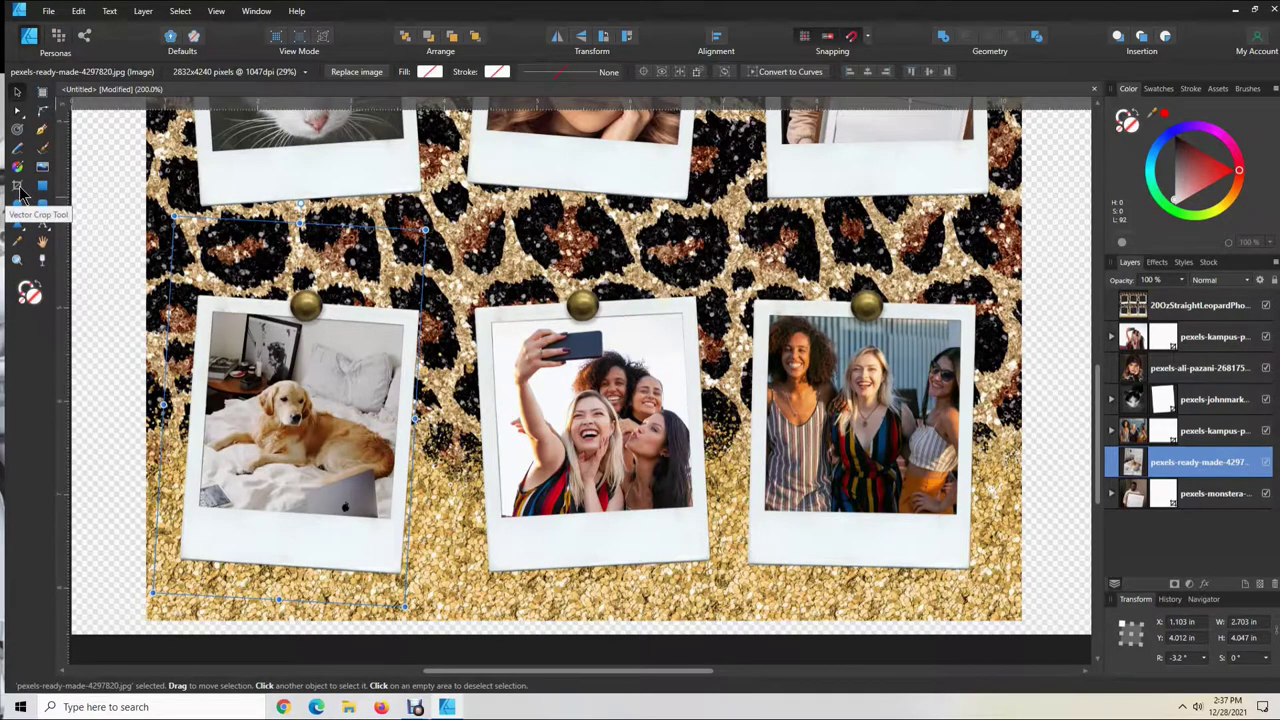
left_click(106, 361)
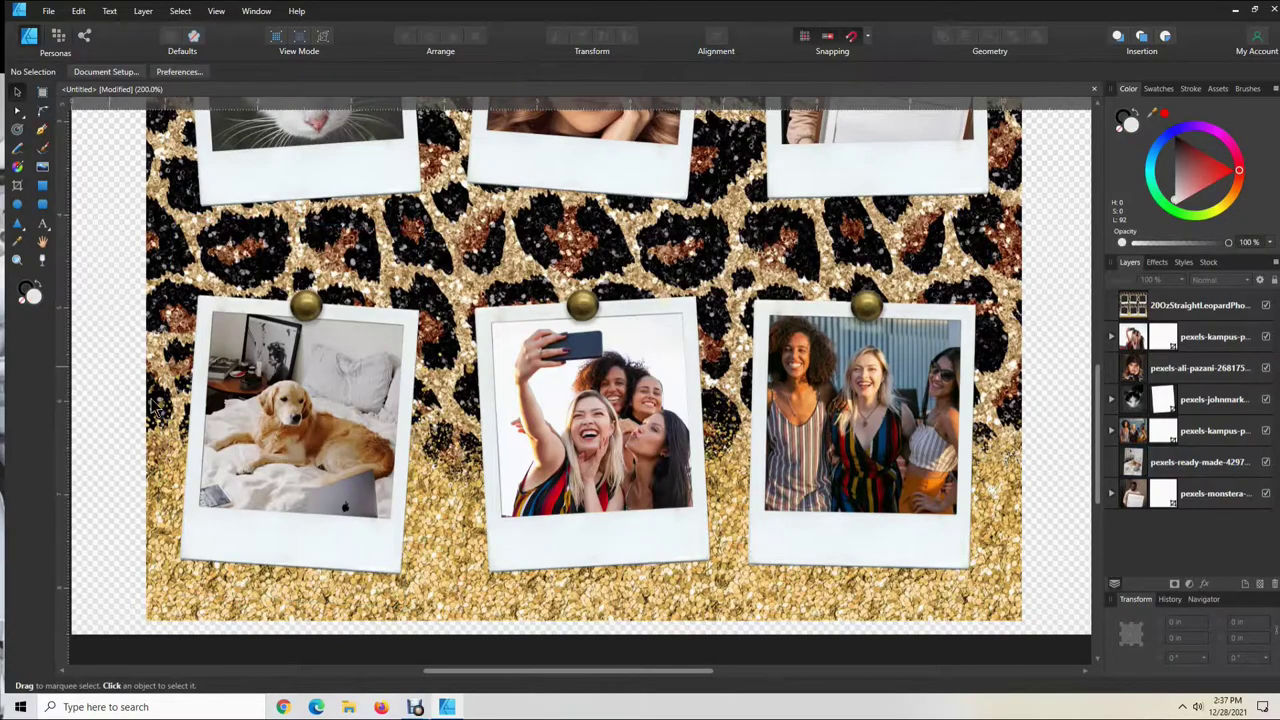
scroll(797, 526, "up", 4)
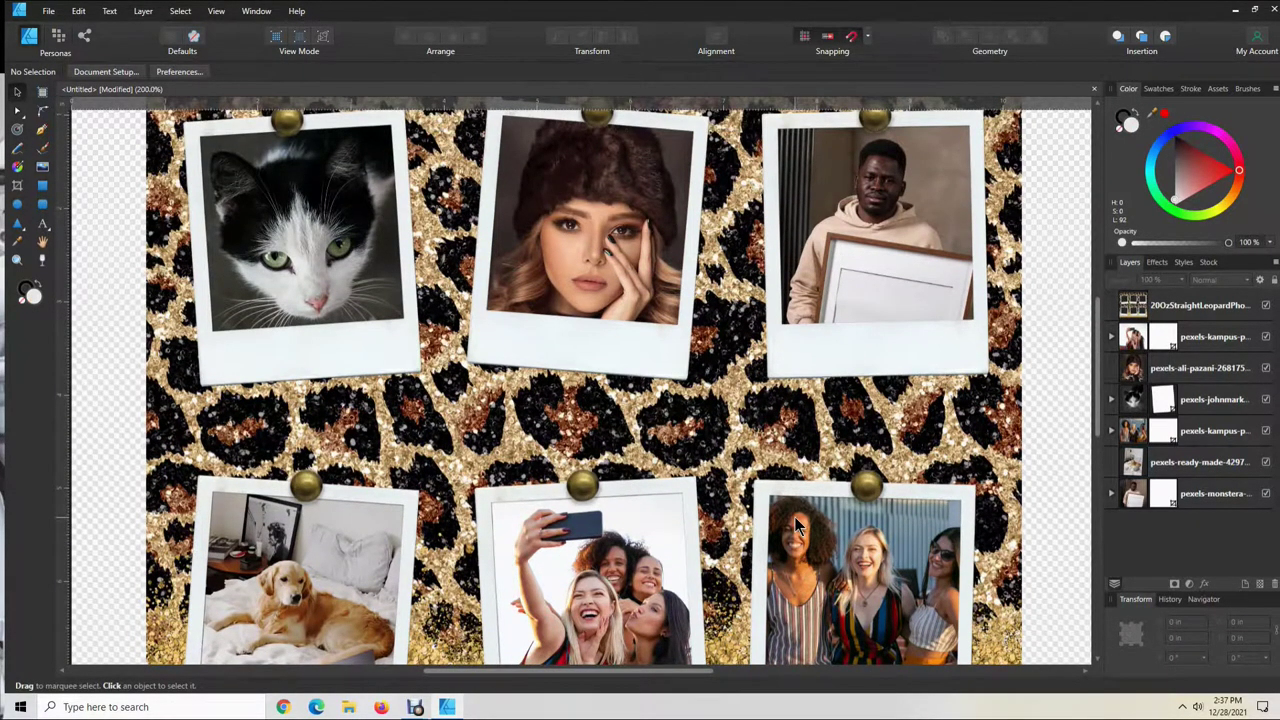
scroll(797, 526, "down", 2)
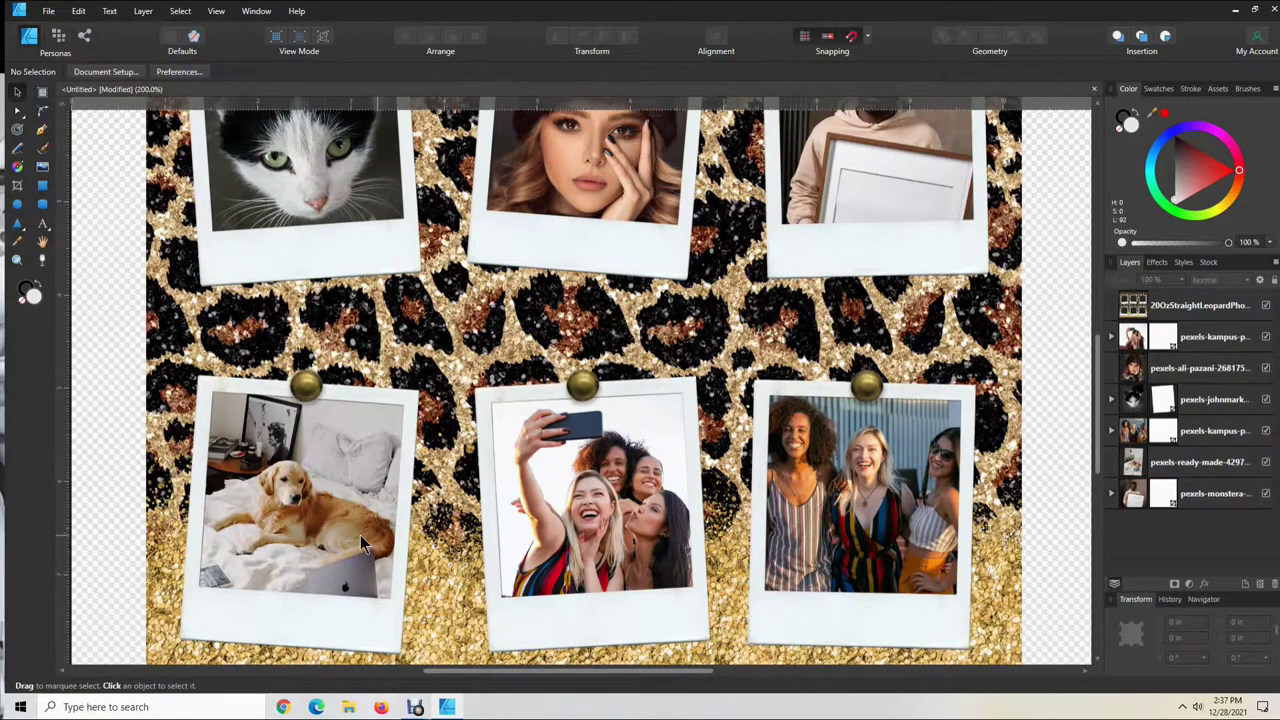
left_click(855, 510)
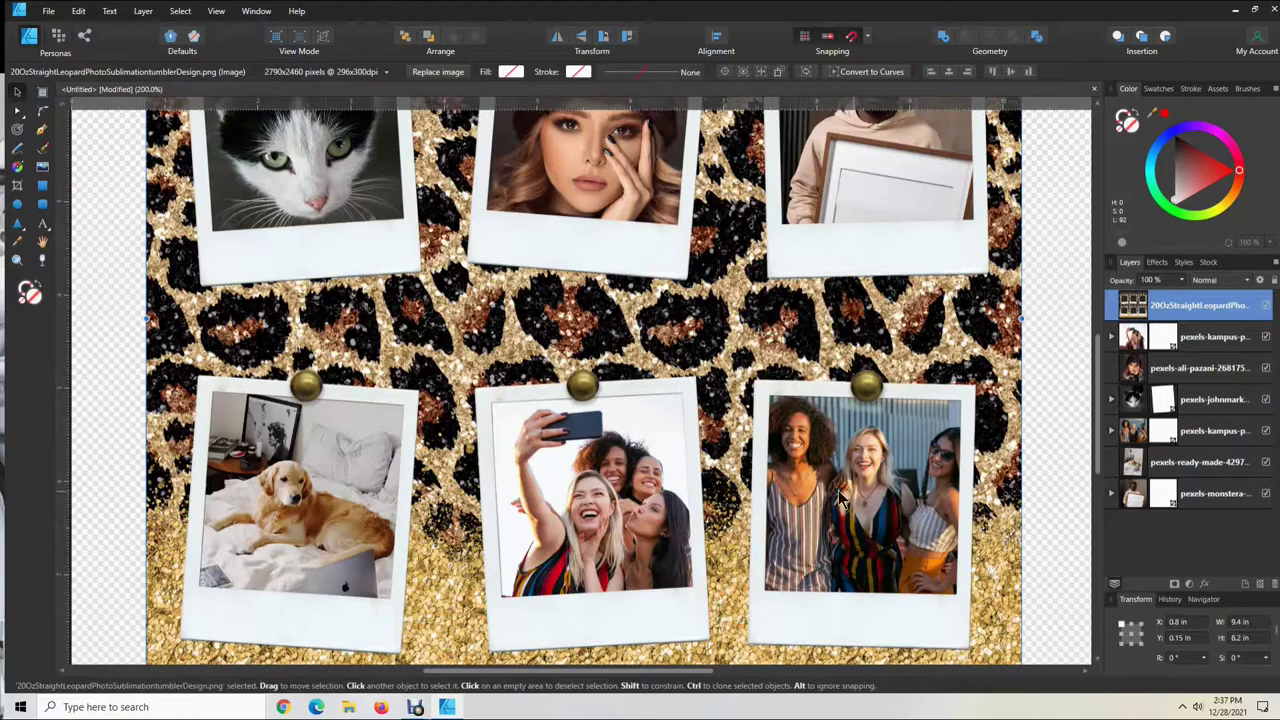
Delete the photo of three women from the bottom right frame and place pexels-ogo-3685409 behind it at about 2.46 x 3.69 in
left_click(1147, 432)
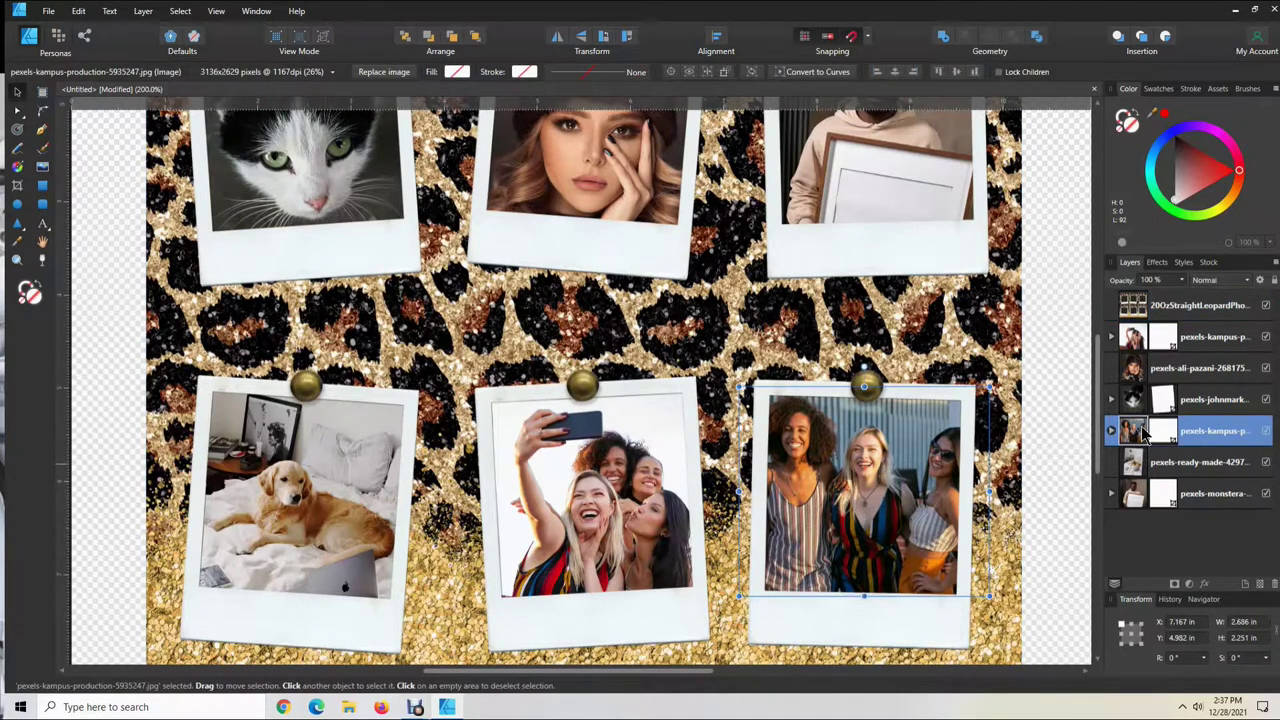
key("Delete")
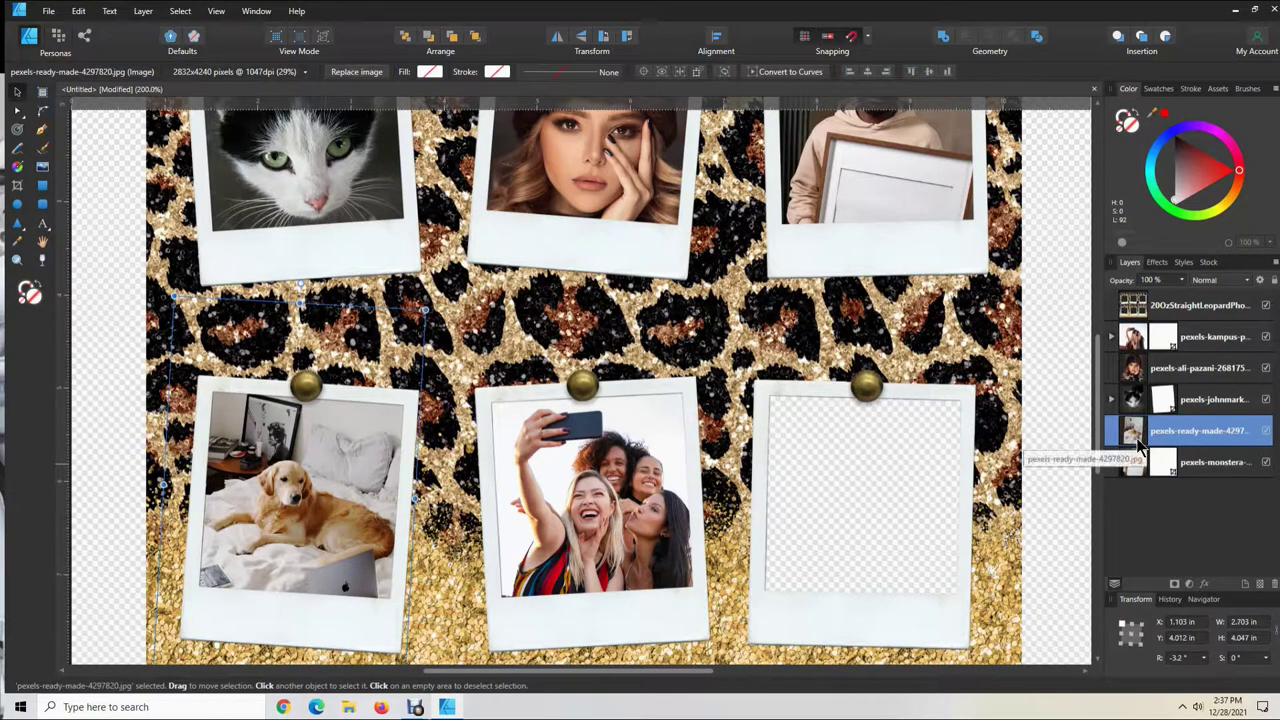
scroll(605, 590, "up", 1)
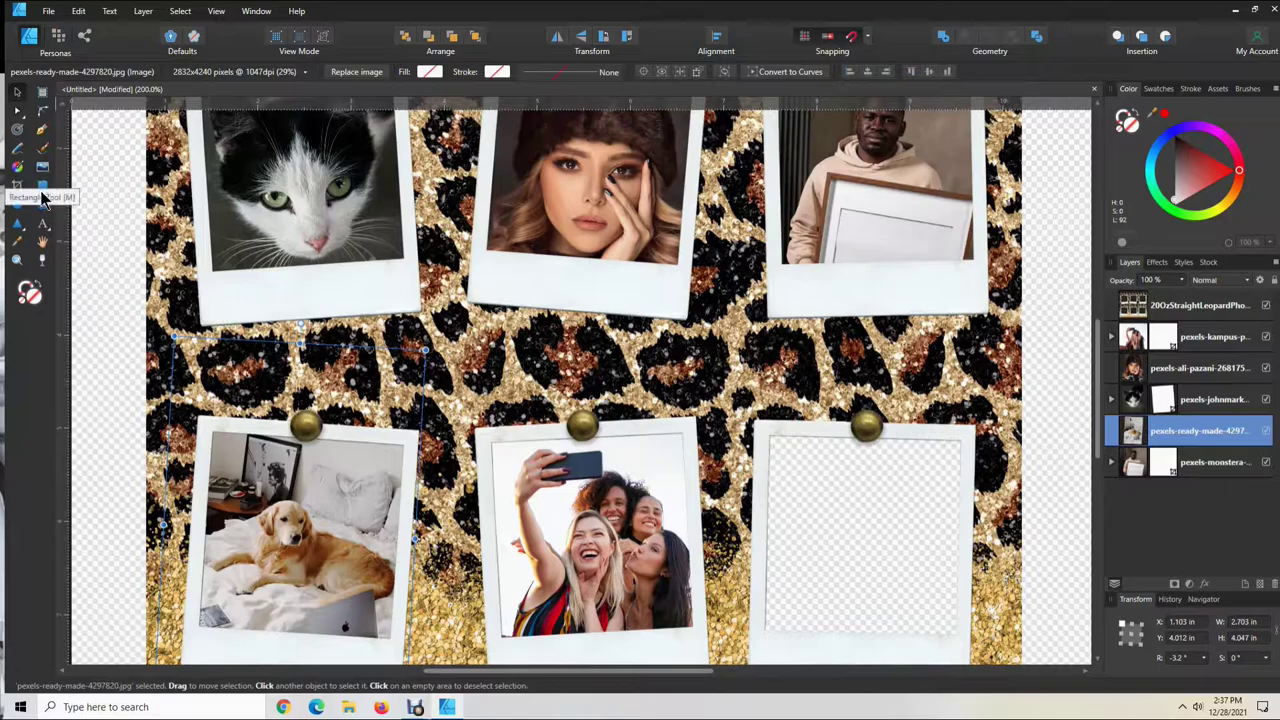
left_click(42, 173)
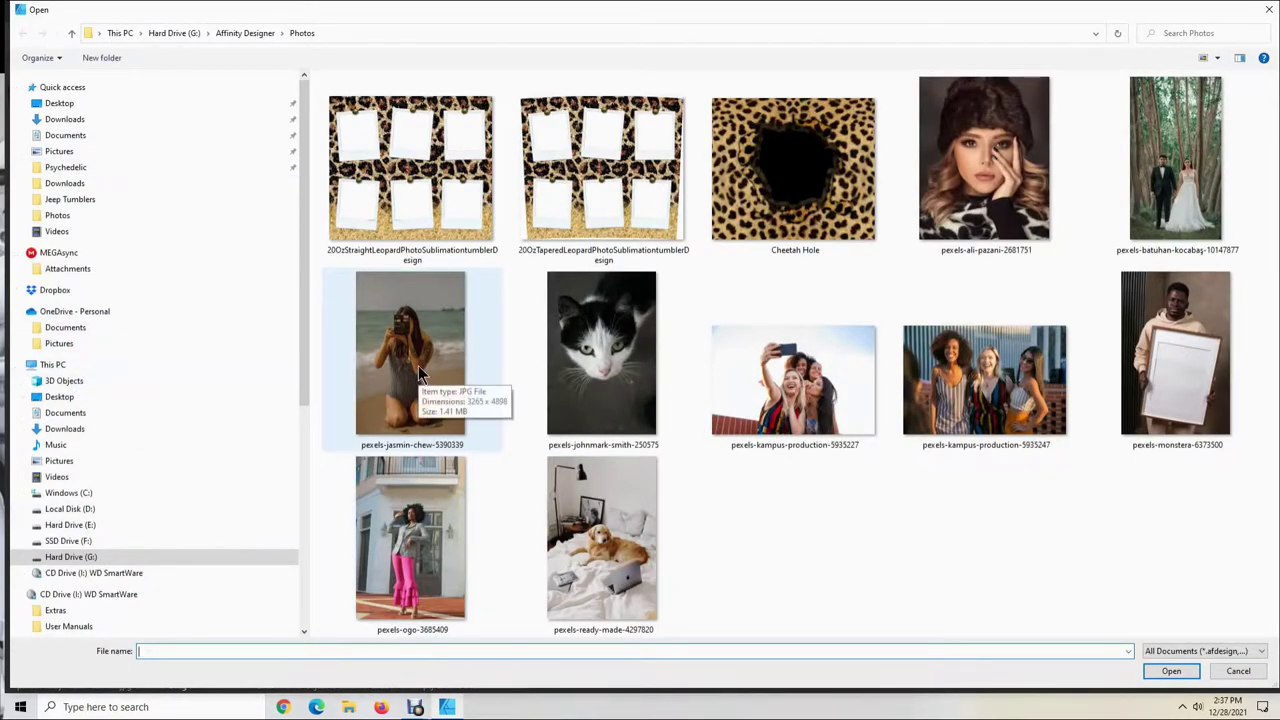
left_click(418, 513)
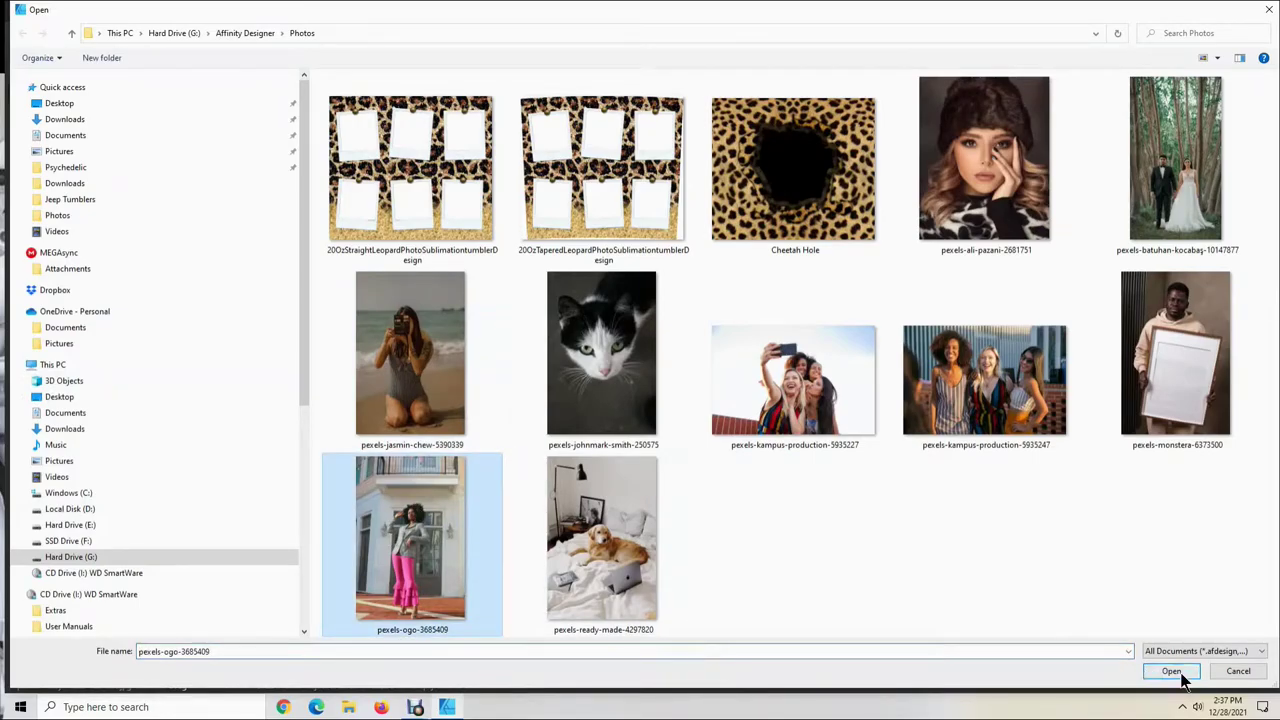
left_click(1172, 676)
left_click_drag(762, 390, 988, 640)
left_click_drag(897, 530, 882, 508)
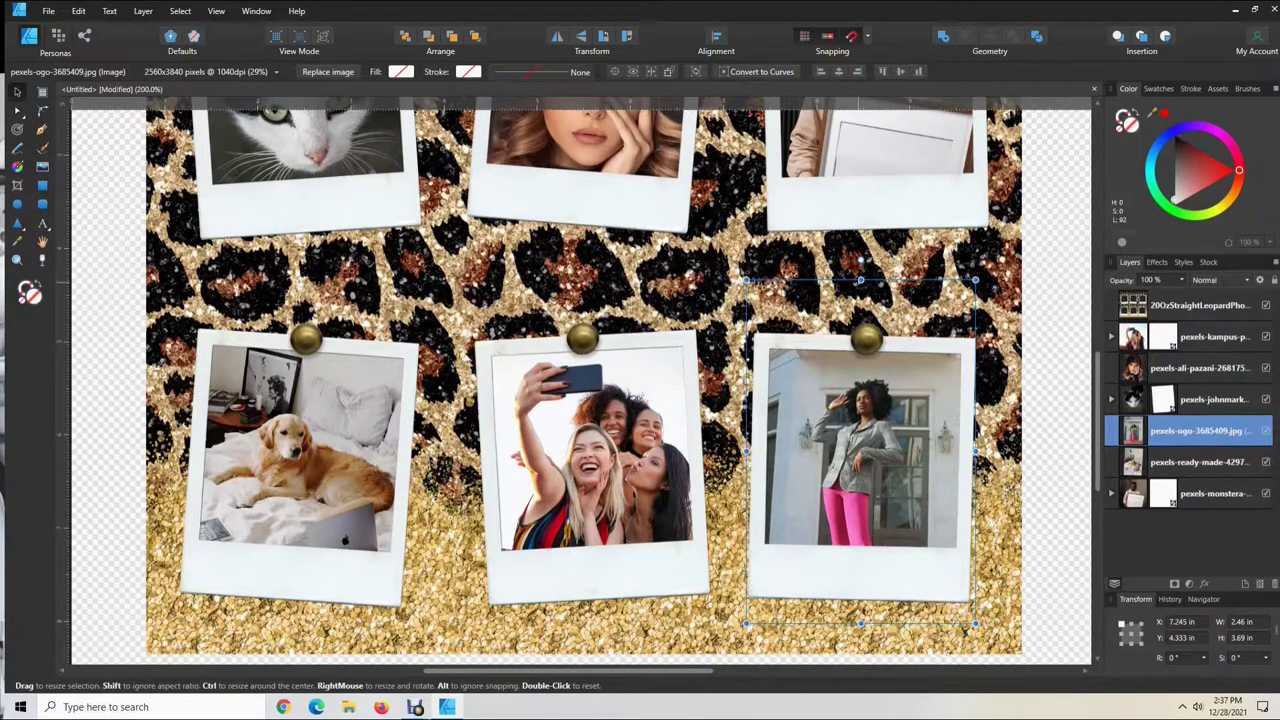
Fine-tune the rotation of the pink-trousers photo to match the slight tilt of its frame, and deselect it
left_click_drag(860, 261, 857, 260)
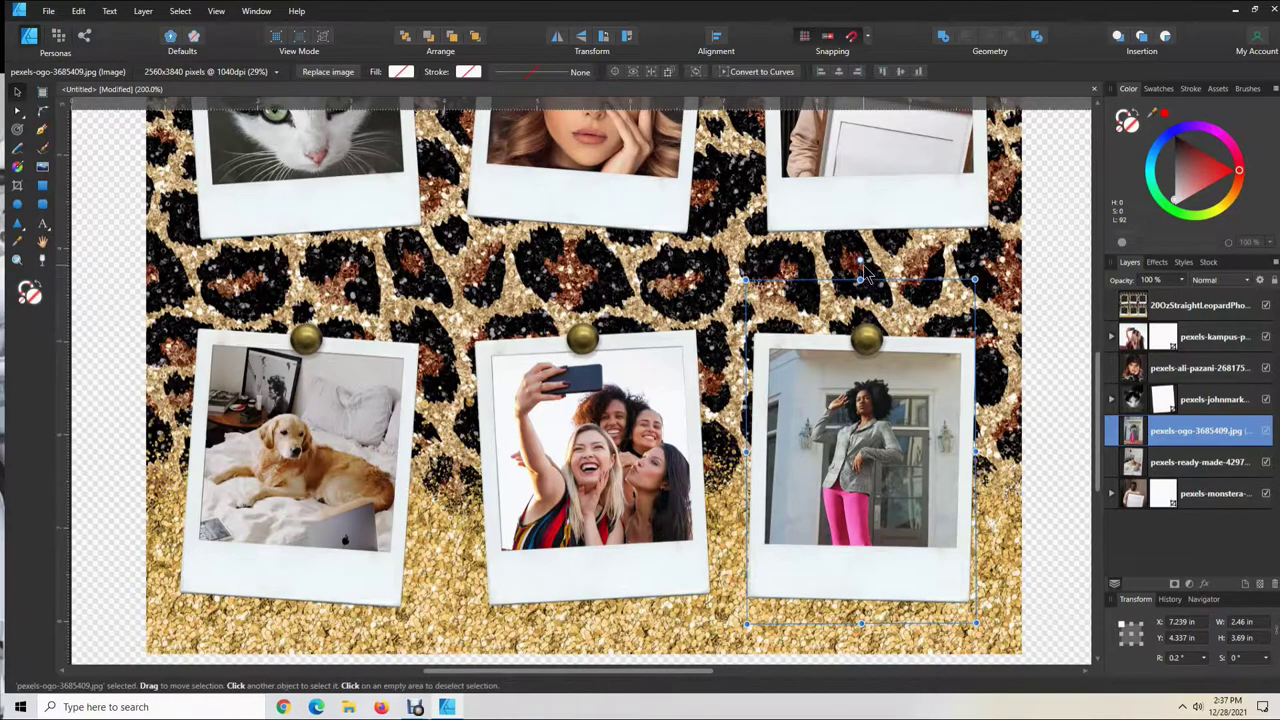
left_click_drag(860, 258, 864, 258)
left_click(1060, 505)
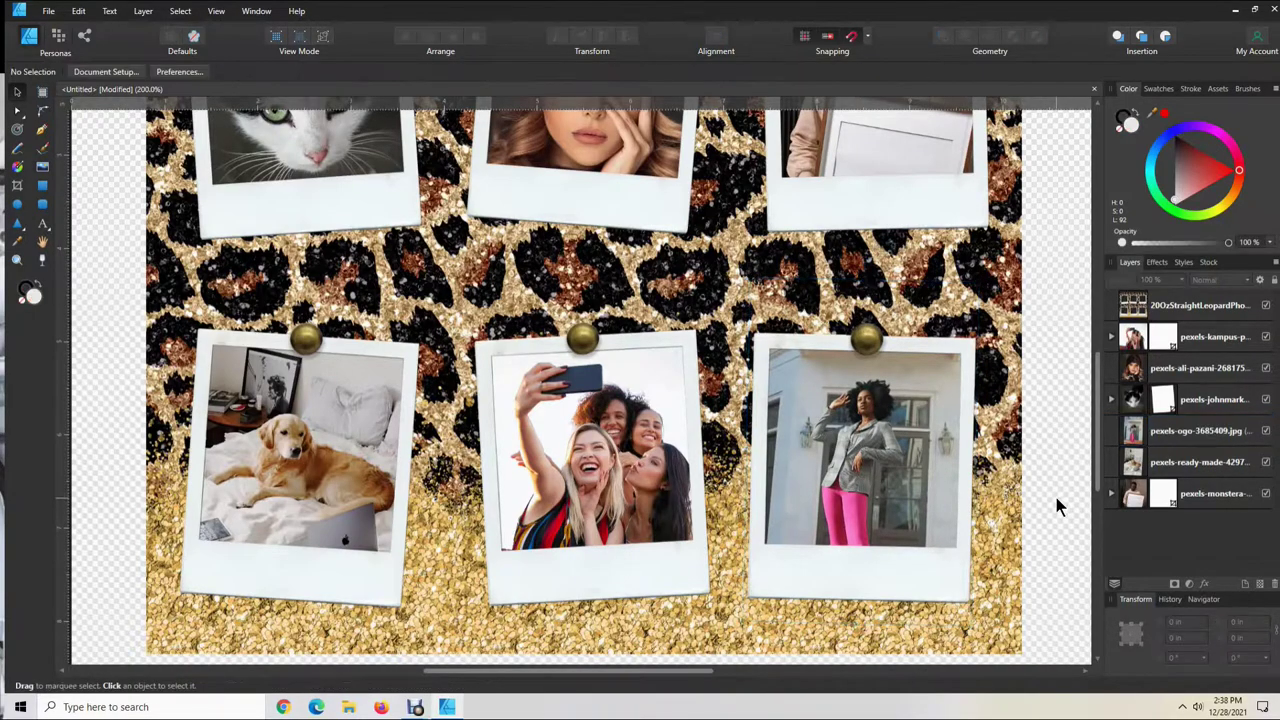
Inspect the filled frames in close-up and as a whole, and check the leopard template's dimensions
scroll(1054, 498, "up", 1)
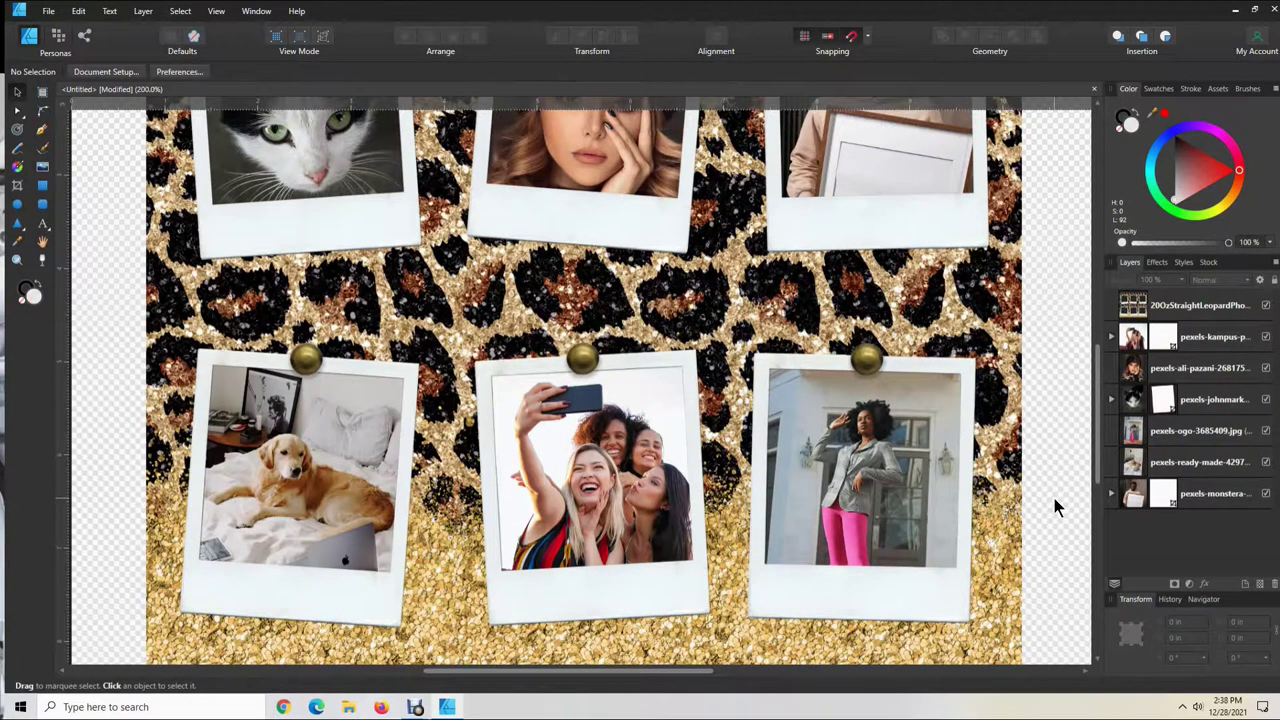
scroll(1054, 498, "up", 5)
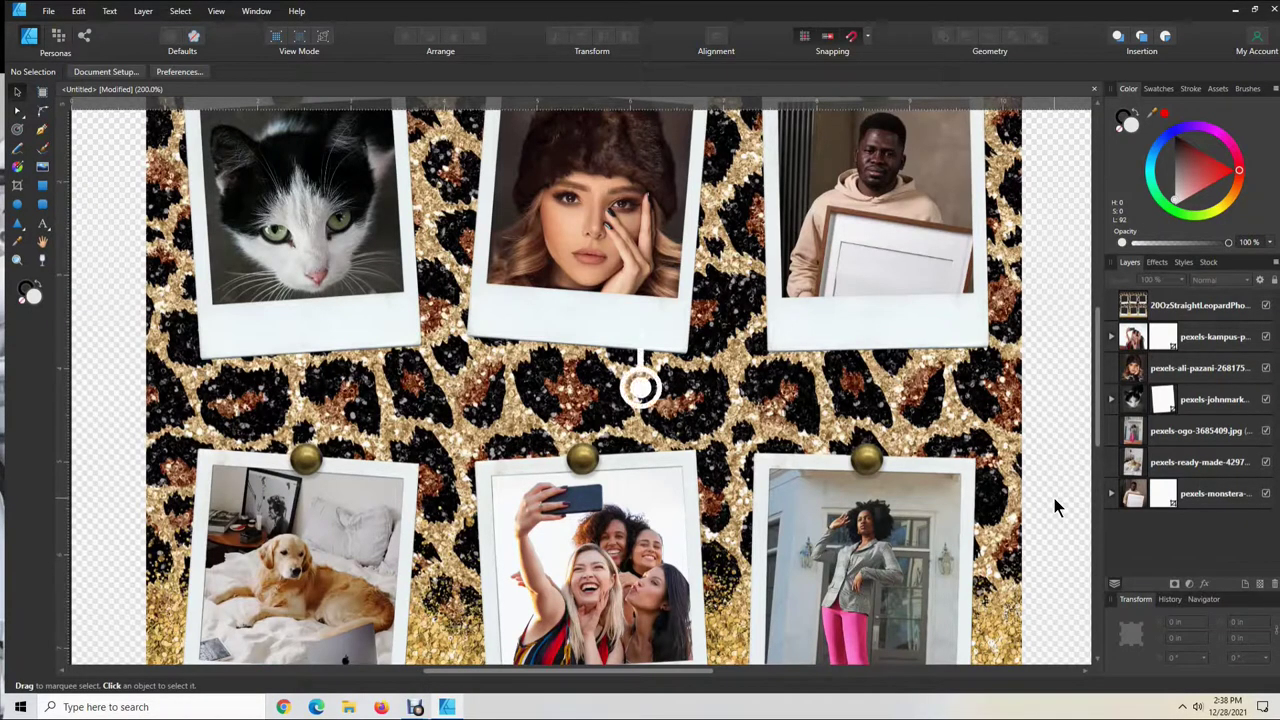
key("ctrl+minus")
key("ctrl+minus")
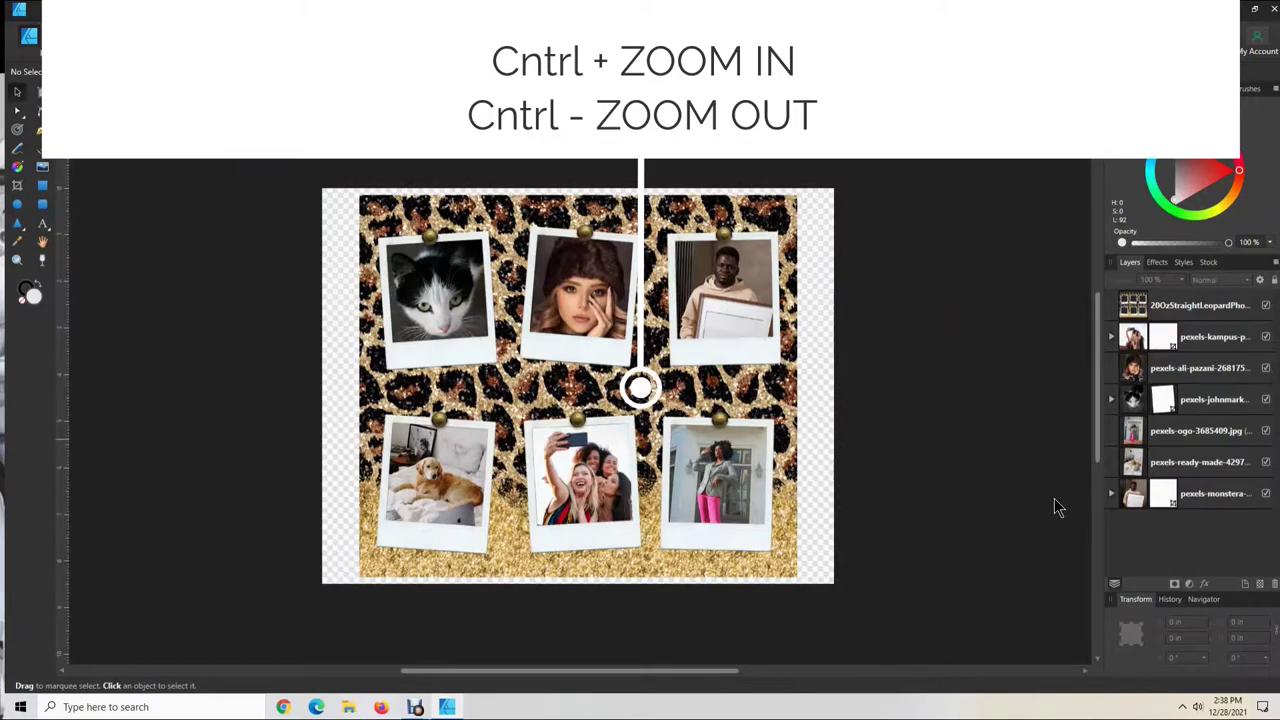
key("ctrl+plus")
key("ctrl+plus")
key("ctrl+plus")
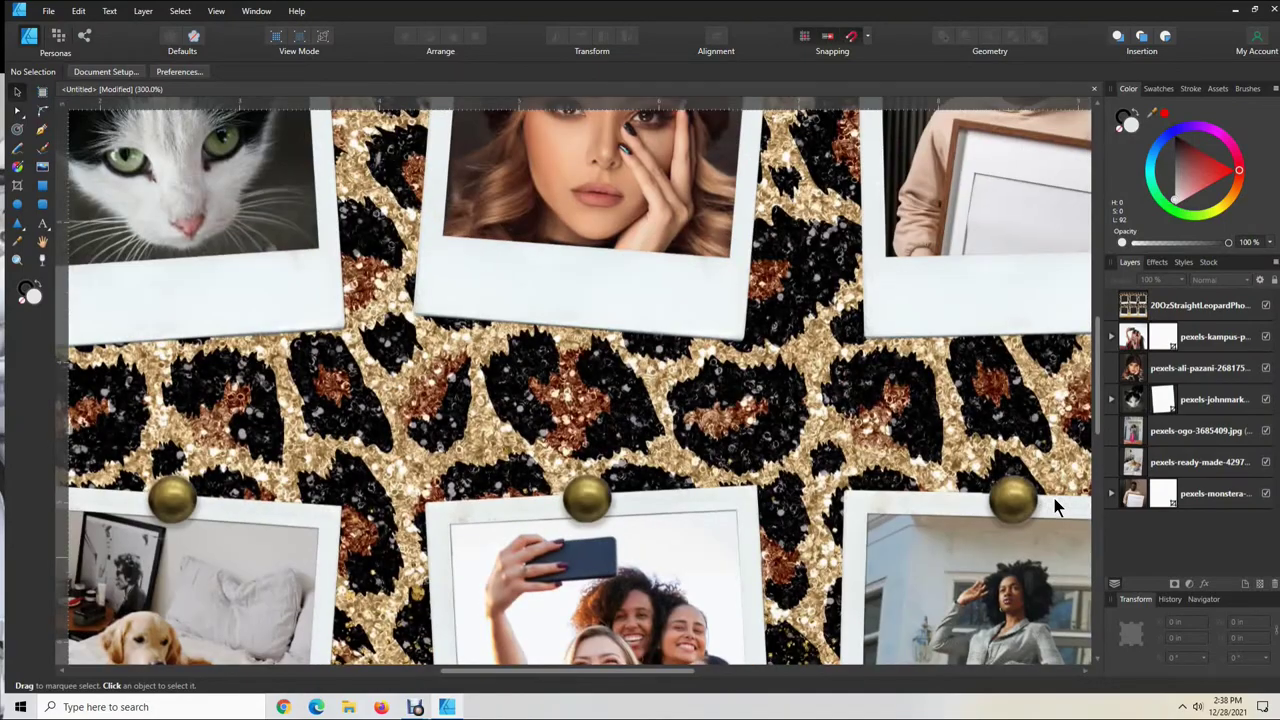
key("ctrl+minus")
key("ctrl+minus")
key("ctrl+minus")
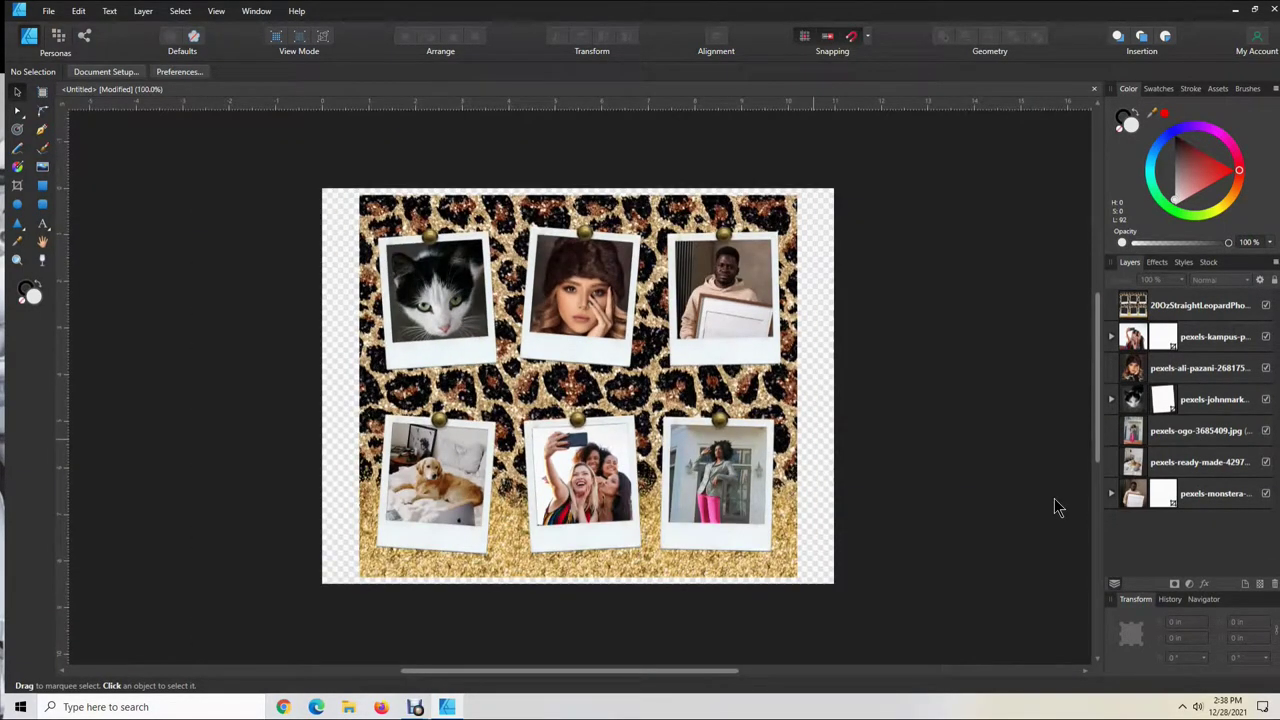
left_click(660, 390)
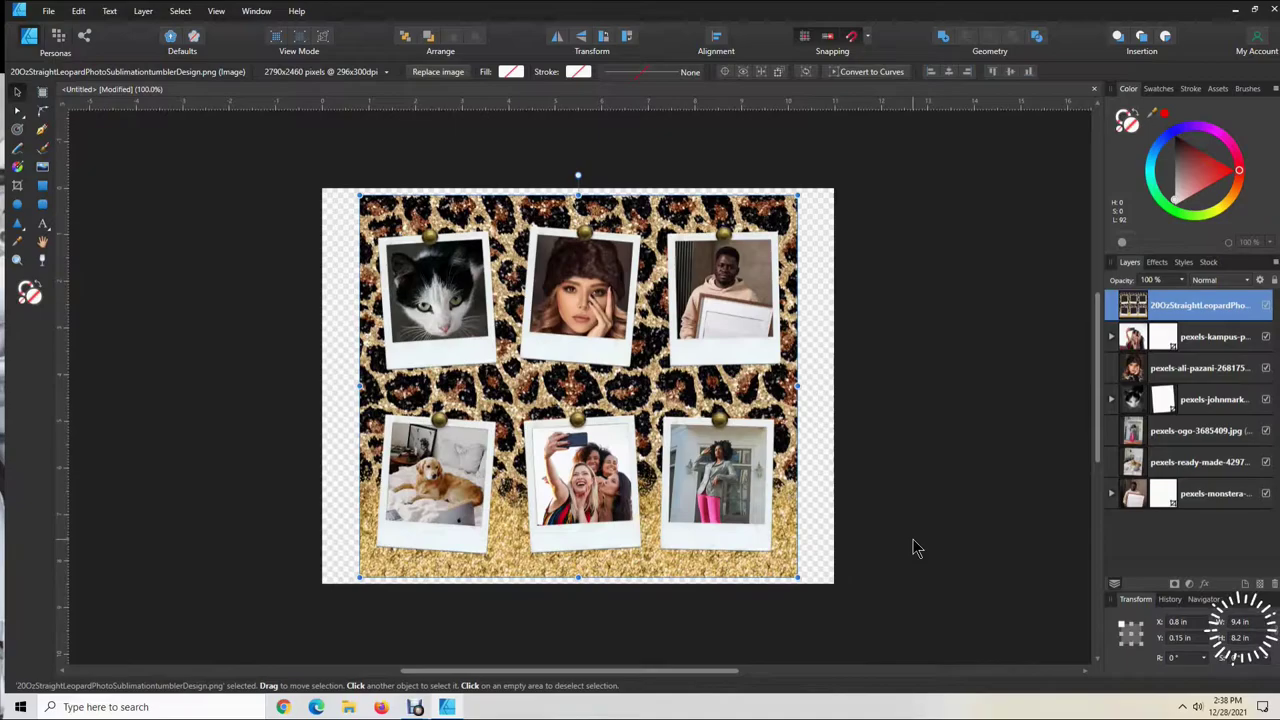
key("ctrl+plus")
key("ctrl+plus")
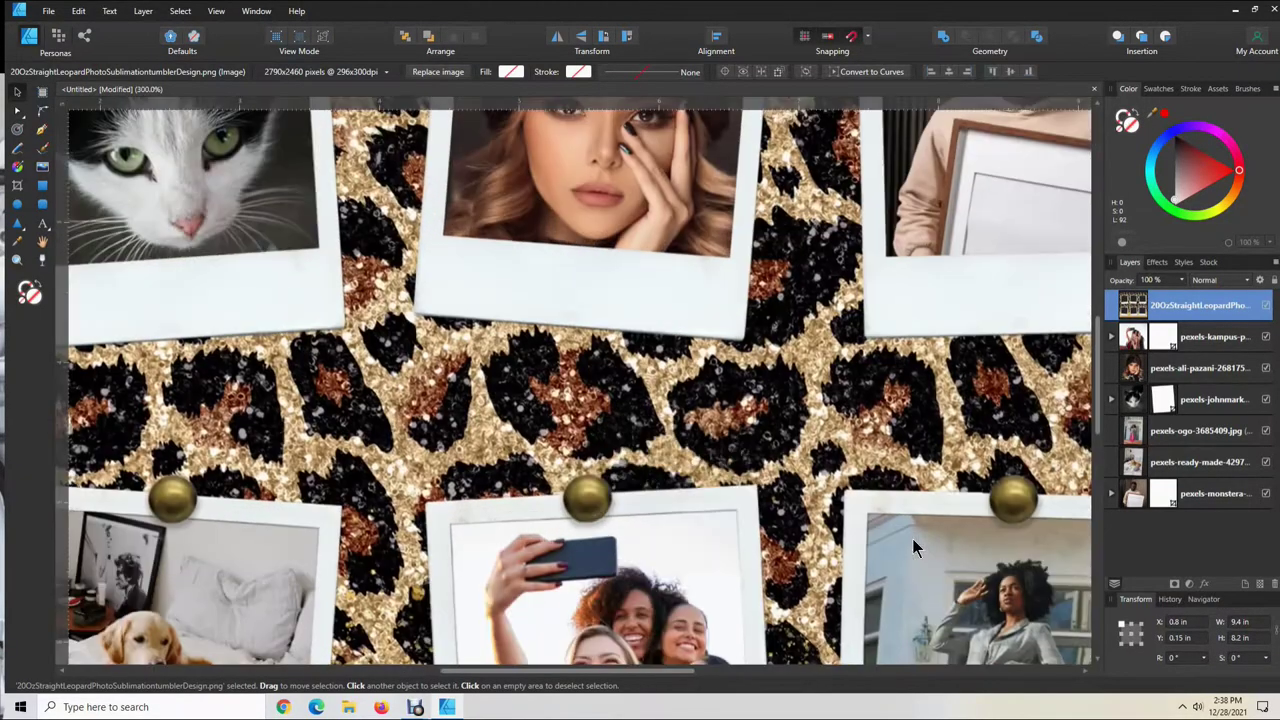
key("ctrl+minus")
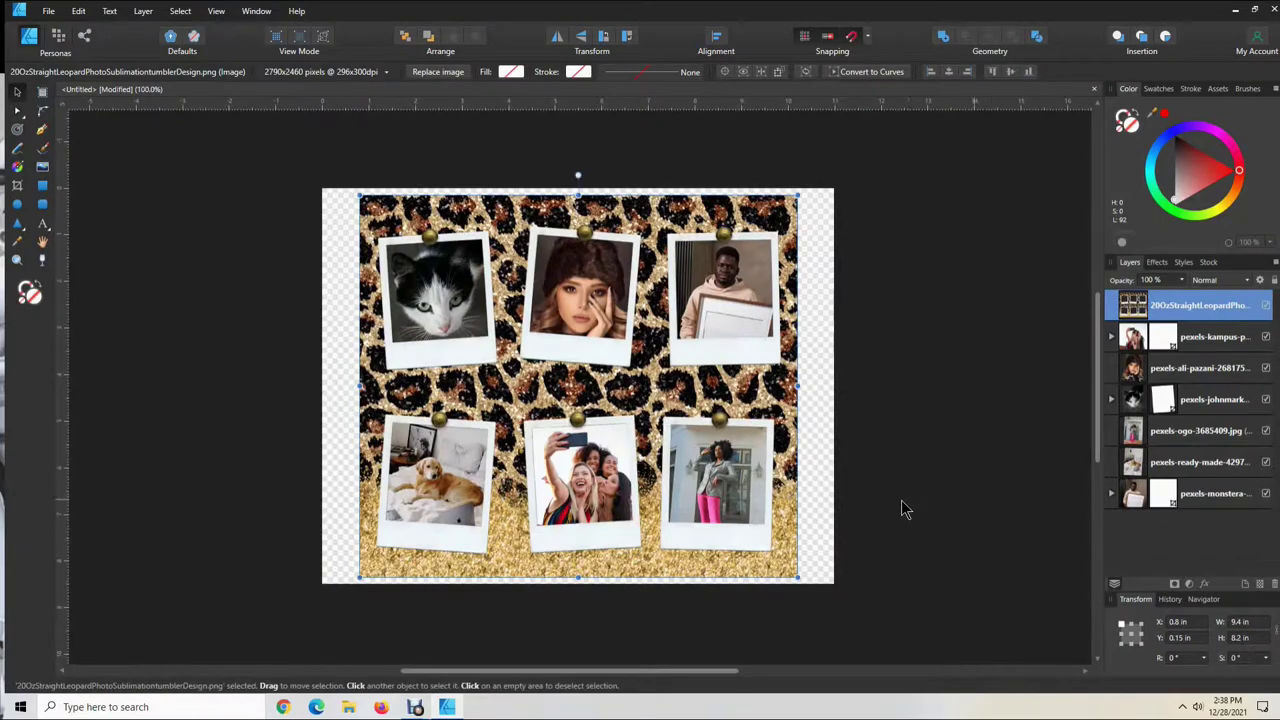
left_click(930, 460)
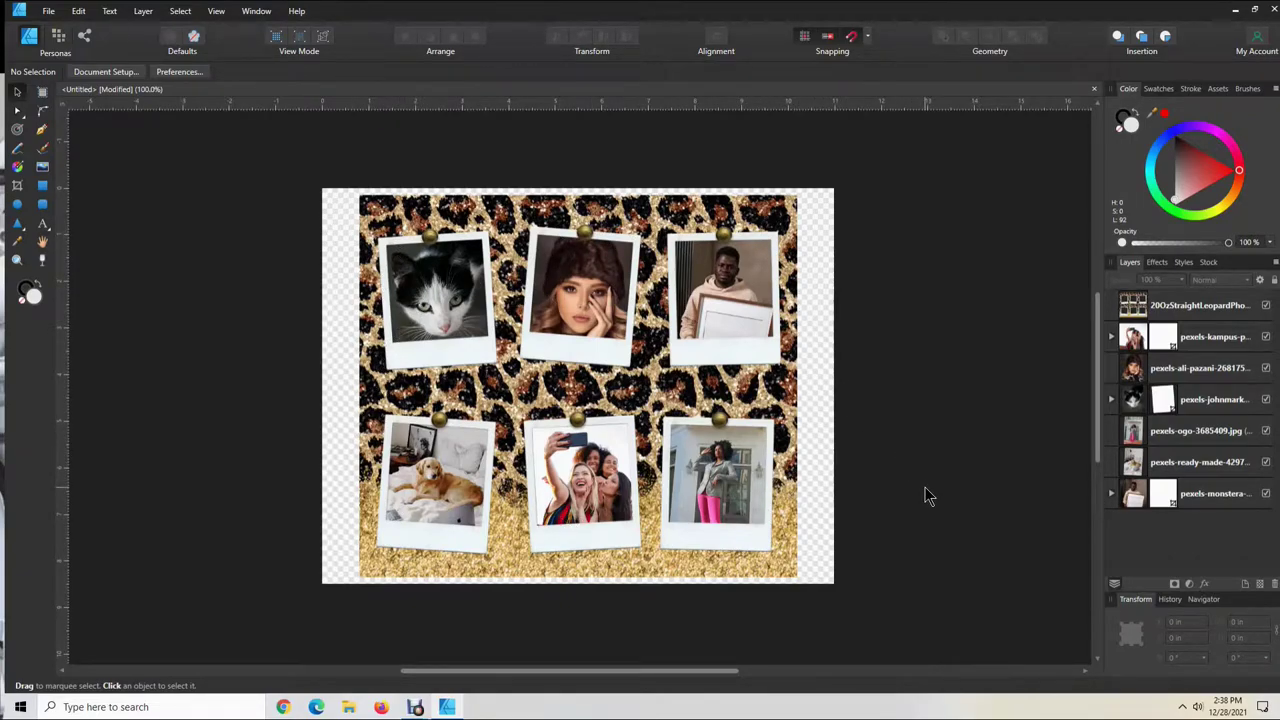
Group the leopard template with all six photos and move the group to about X 1.057 in, Y 0.3 in
key("ctrl+a")
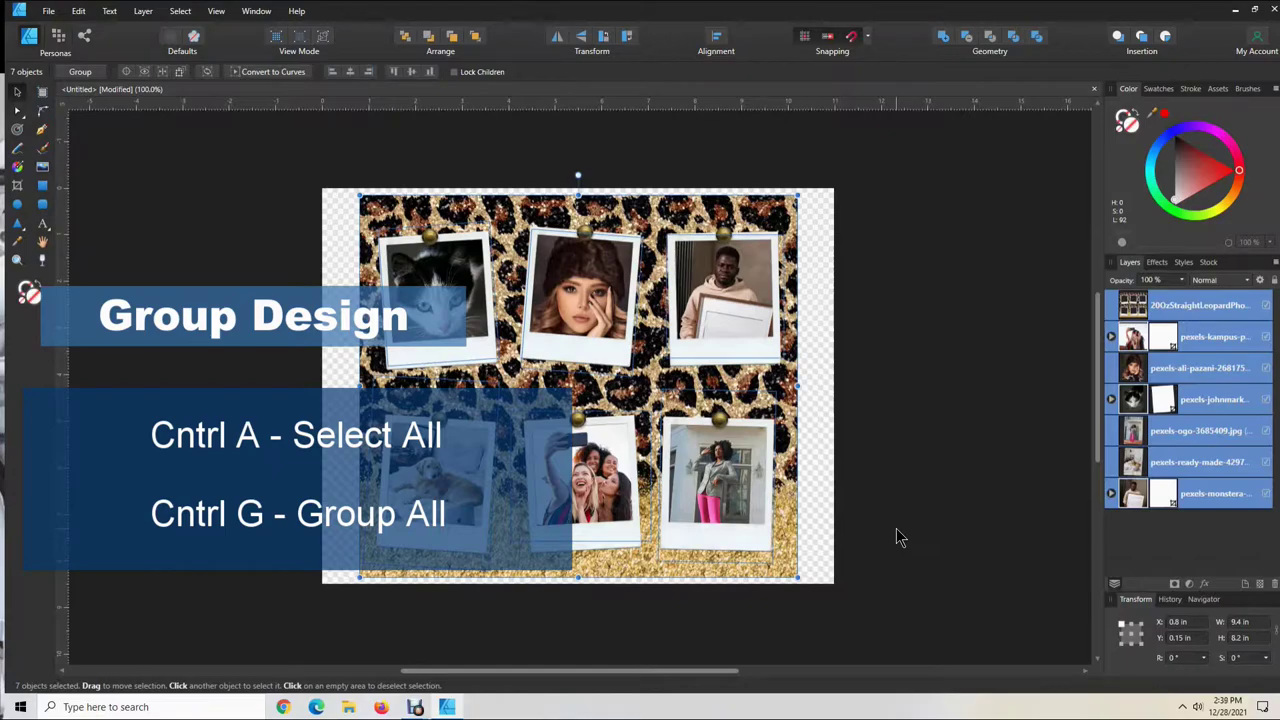
key("ctrl+g")
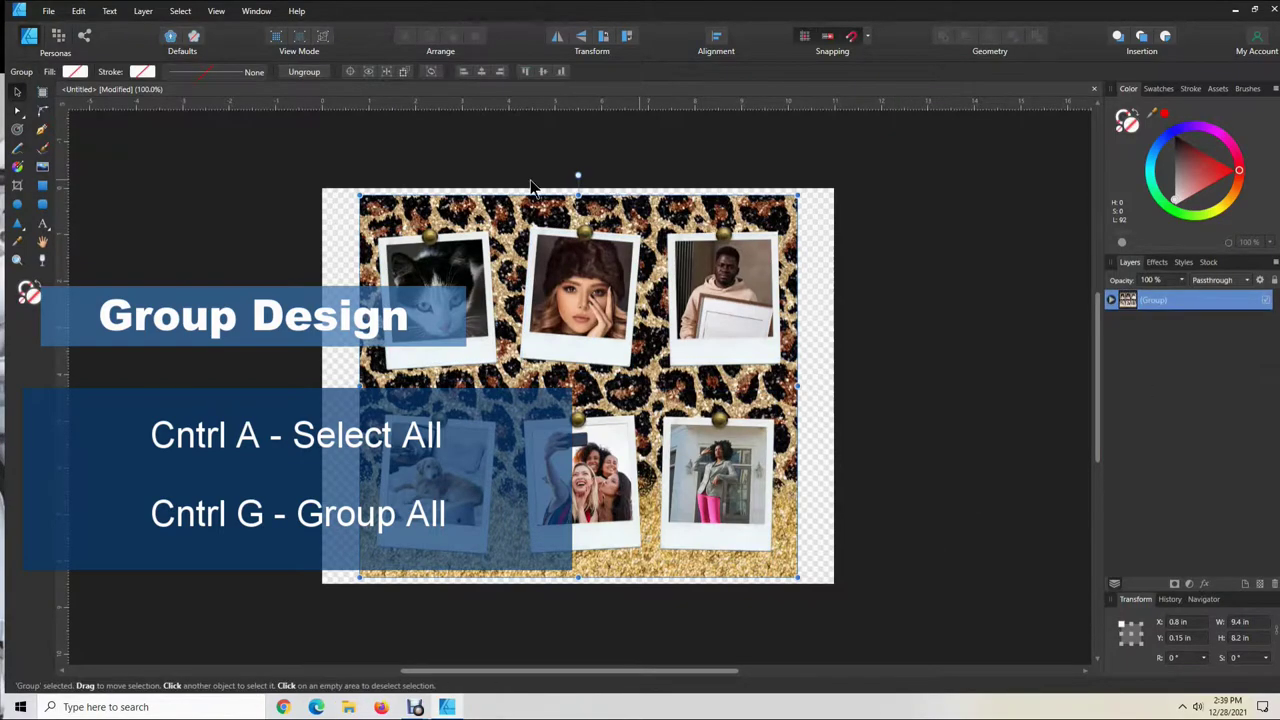
mouse_move(573, 393)
left_mouse_down()
mouse_move(795, 390)
mouse_move(393, 374)
mouse_move(542, 432)
mouse_move(662, 397)
mouse_move(654, 354)
mouse_move(679, 403)
mouse_move(633, 420)
mouse_move(562, 403)
mouse_move(783, 460)
mouse_move(581, 400)
left_mouse_up()
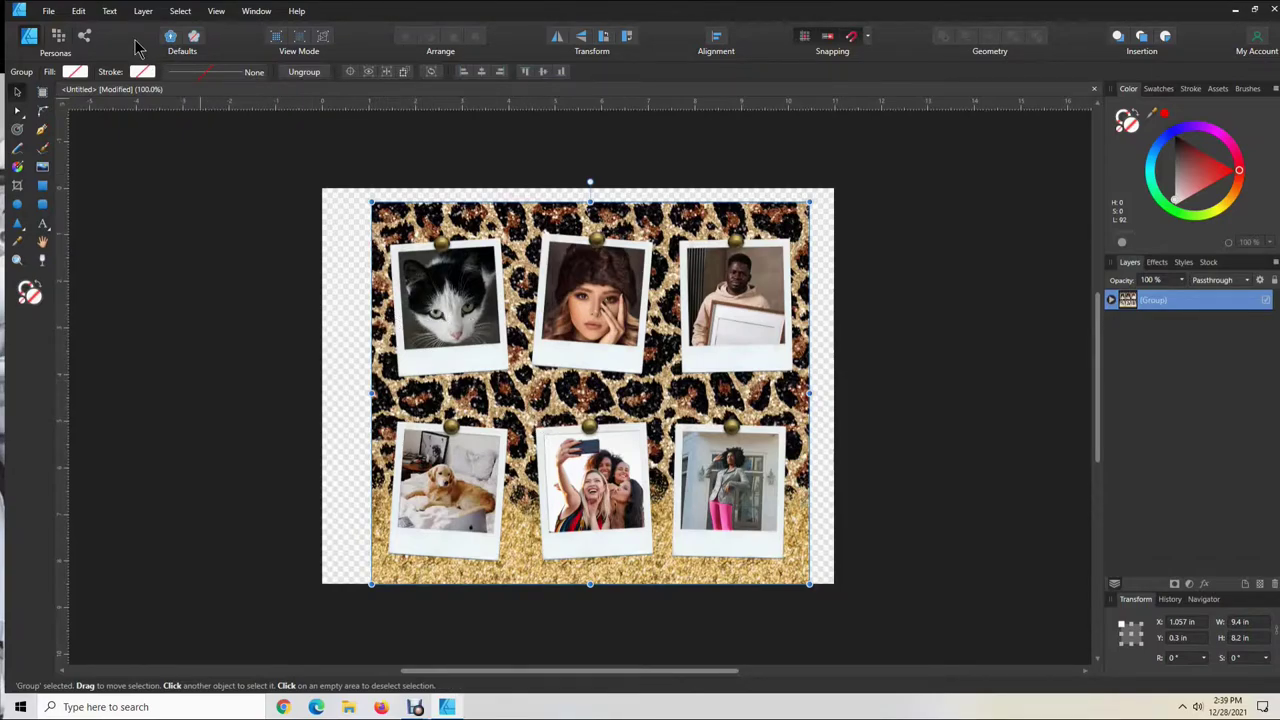
Undo the group's move, the grouping and the preceding selection changes one at a time, and clear the selection
left_click(79, 12)
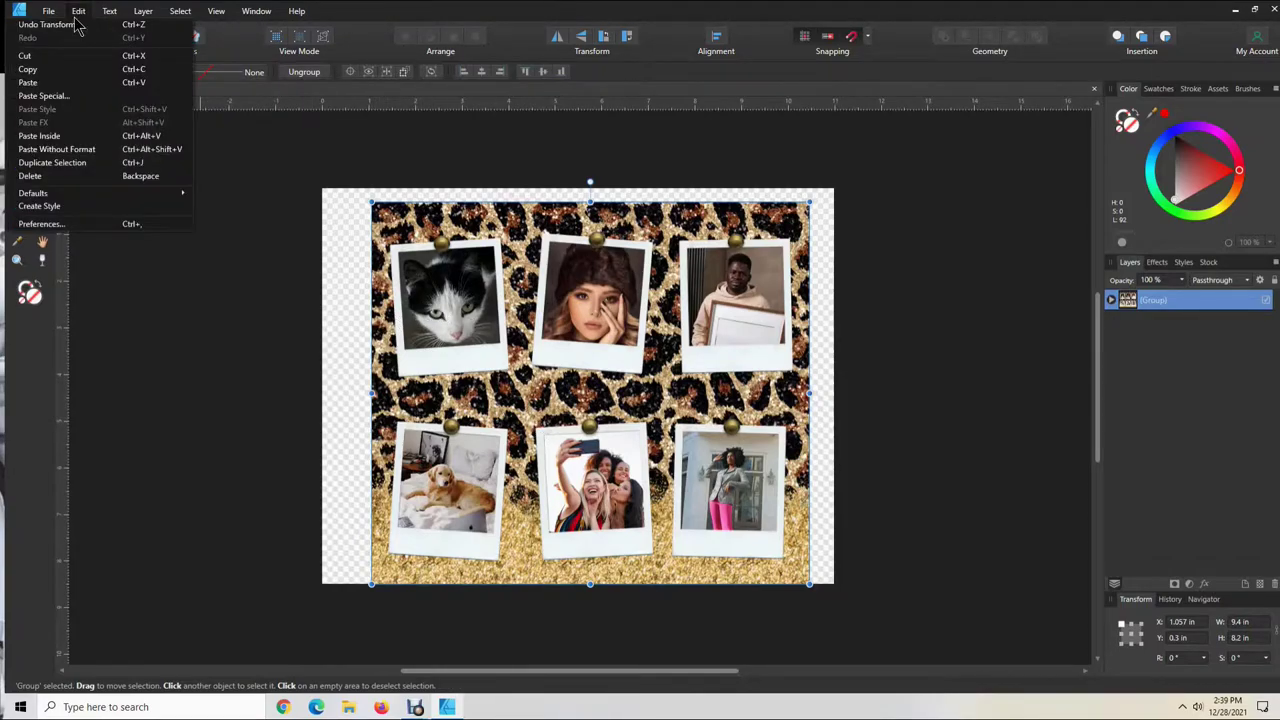
left_click(66, 27)
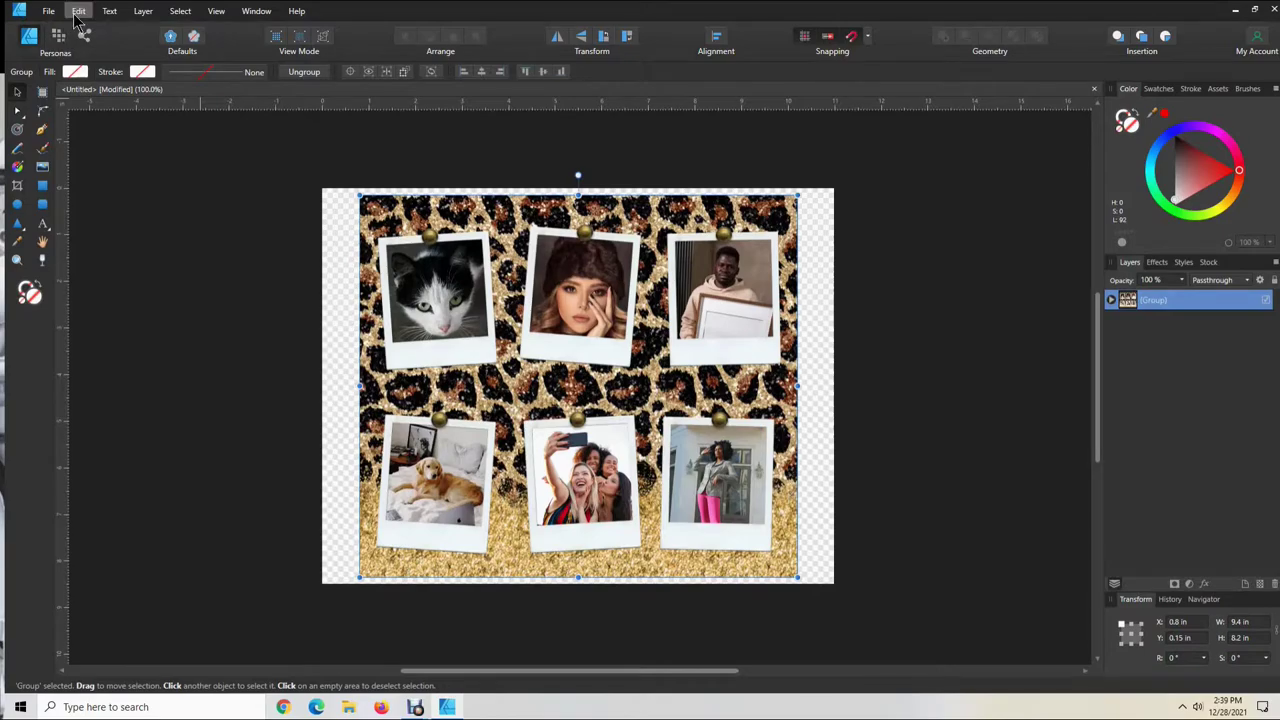
left_click(79, 12)
left_click(66, 25)
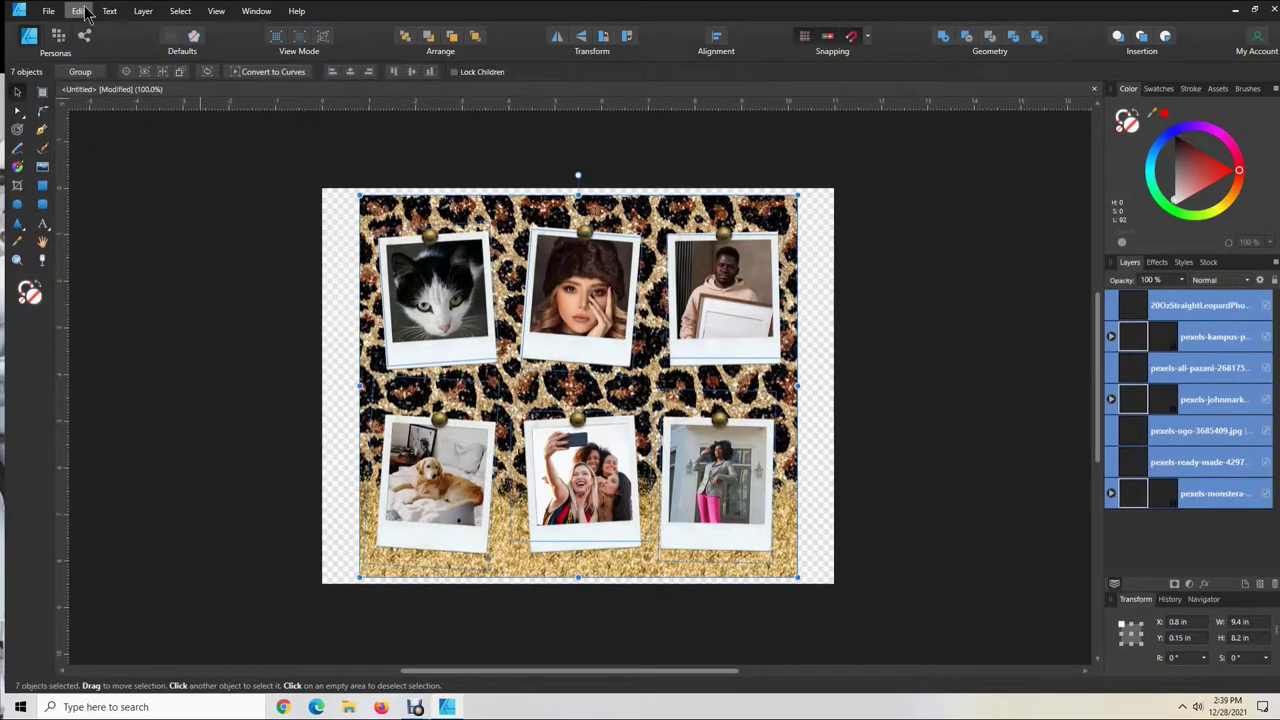
left_click(80, 12)
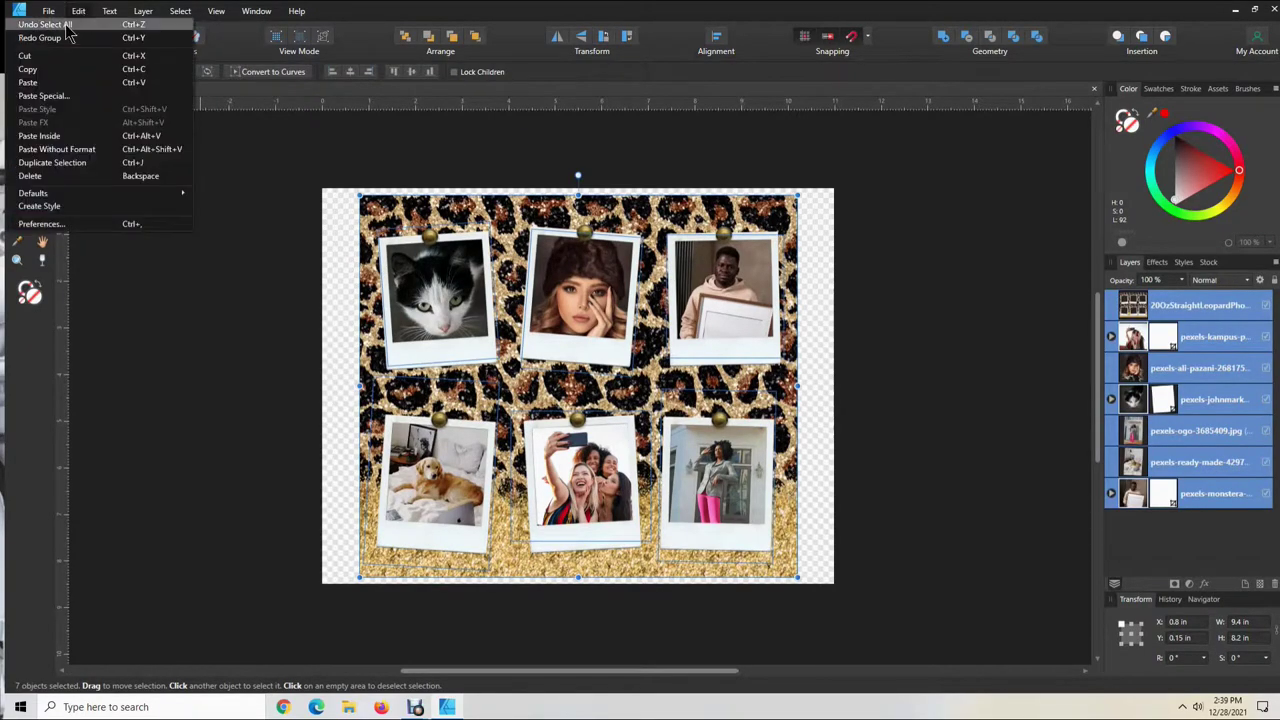
left_click(67, 28)
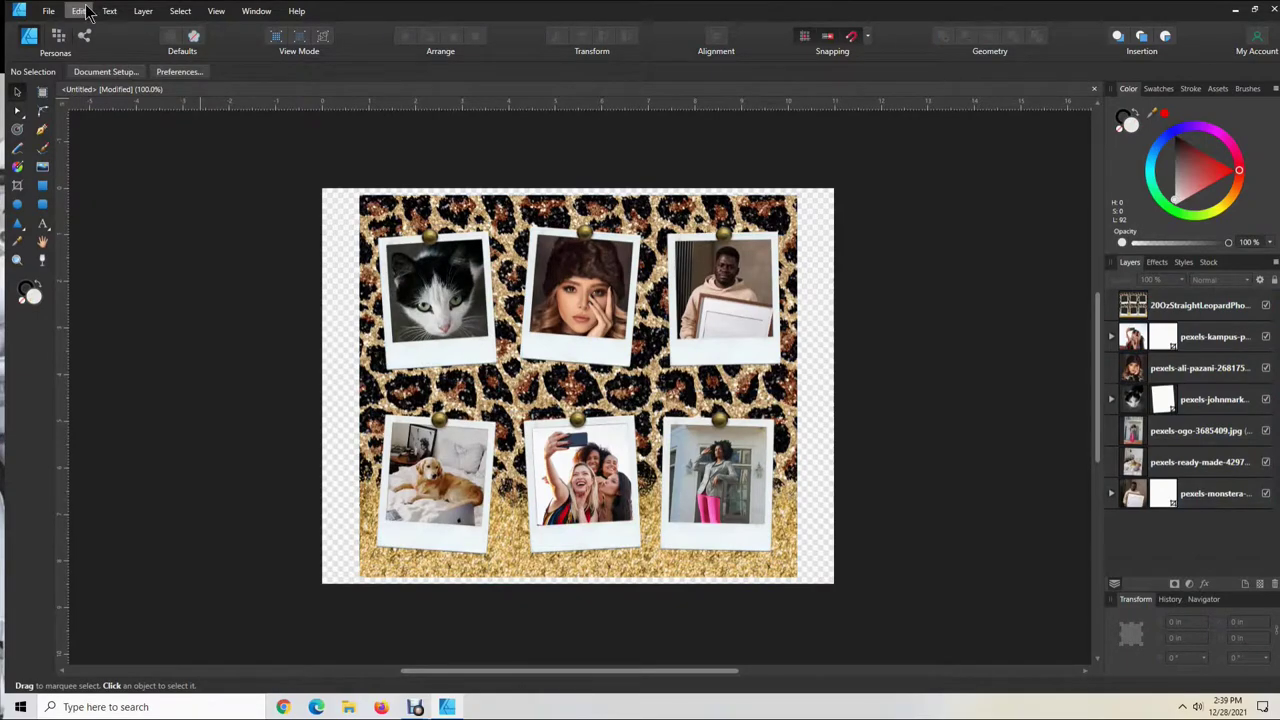
left_click(86, 11)
left_click(66, 25)
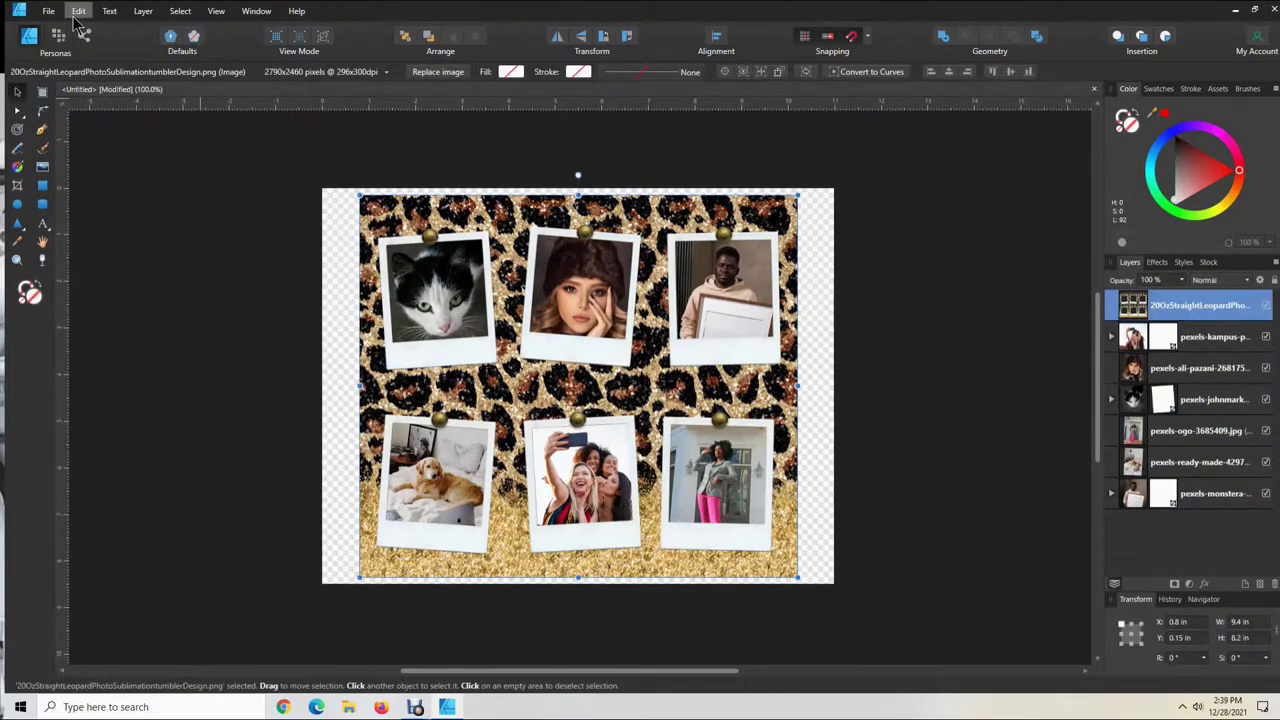
left_click(78, 11)
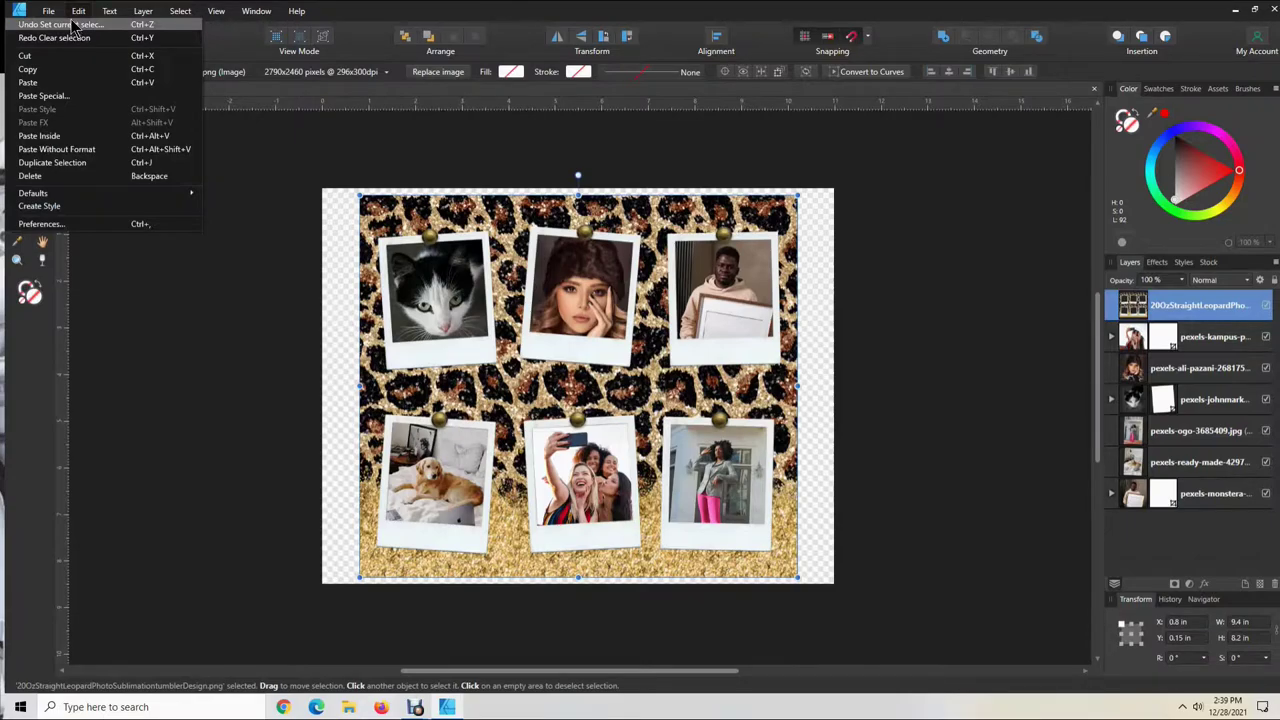
left_click(975, 393)
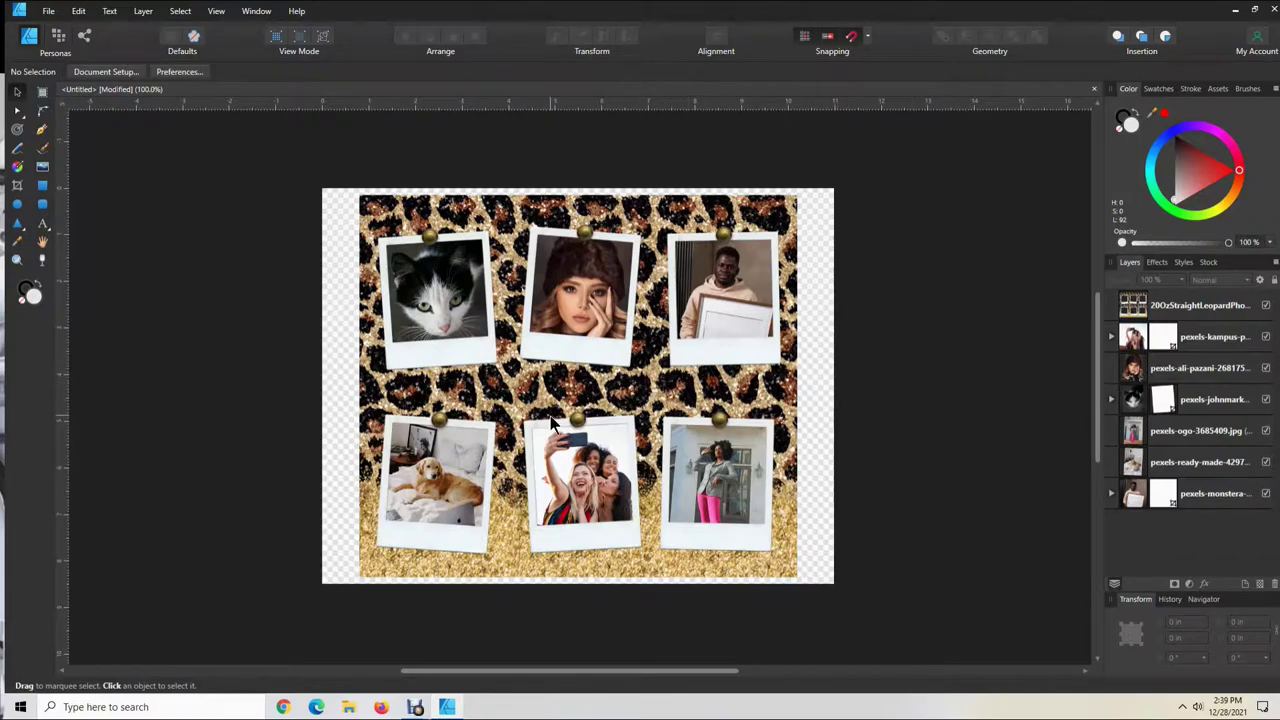
Group the leopard template and all six photos into one object, and deselect it
key("ctrl+a")
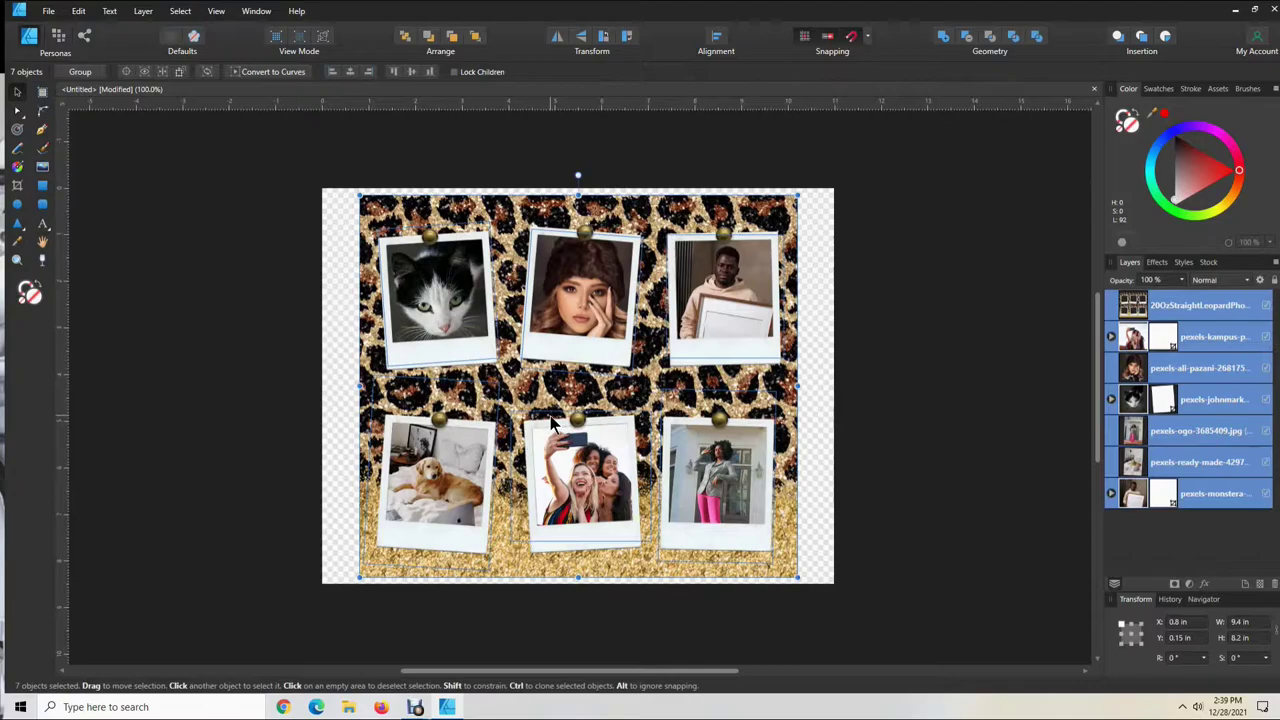
key("ctrl+g")
left_click(920, 443)
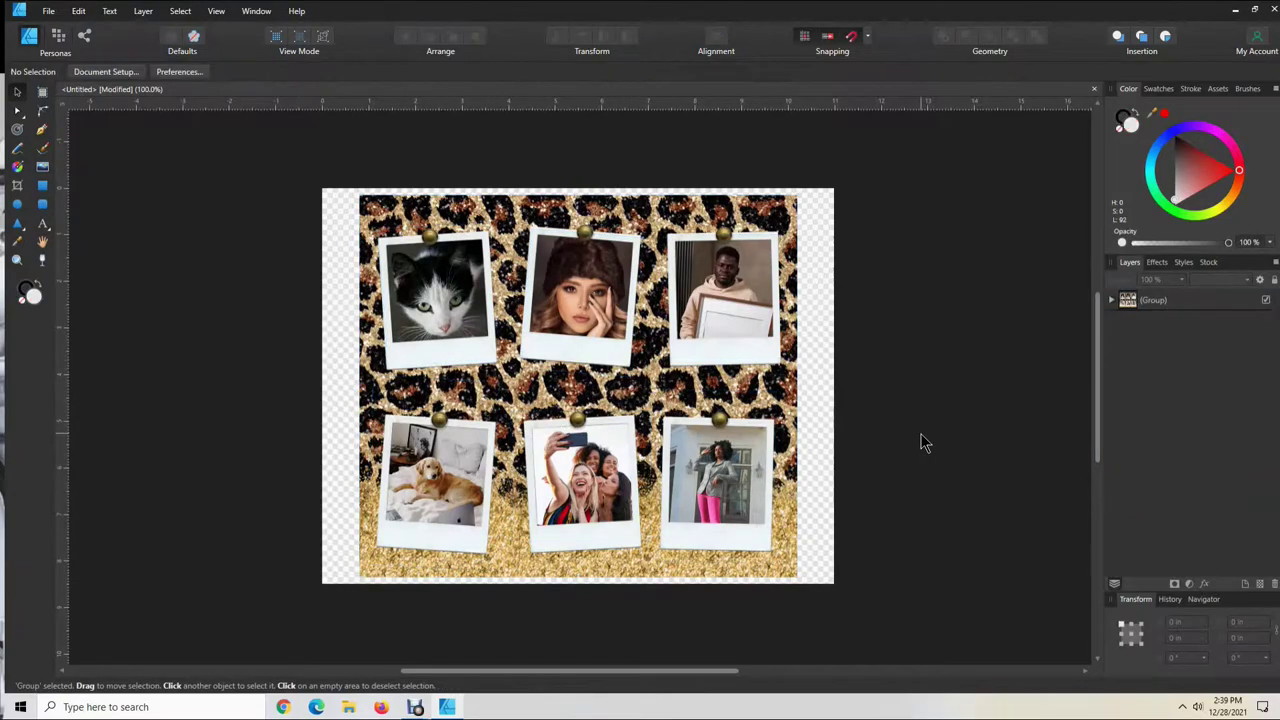
Expand the group to examine its layers, and select the photo of the woman in the fur hat inside it
left_click(1200, 304)
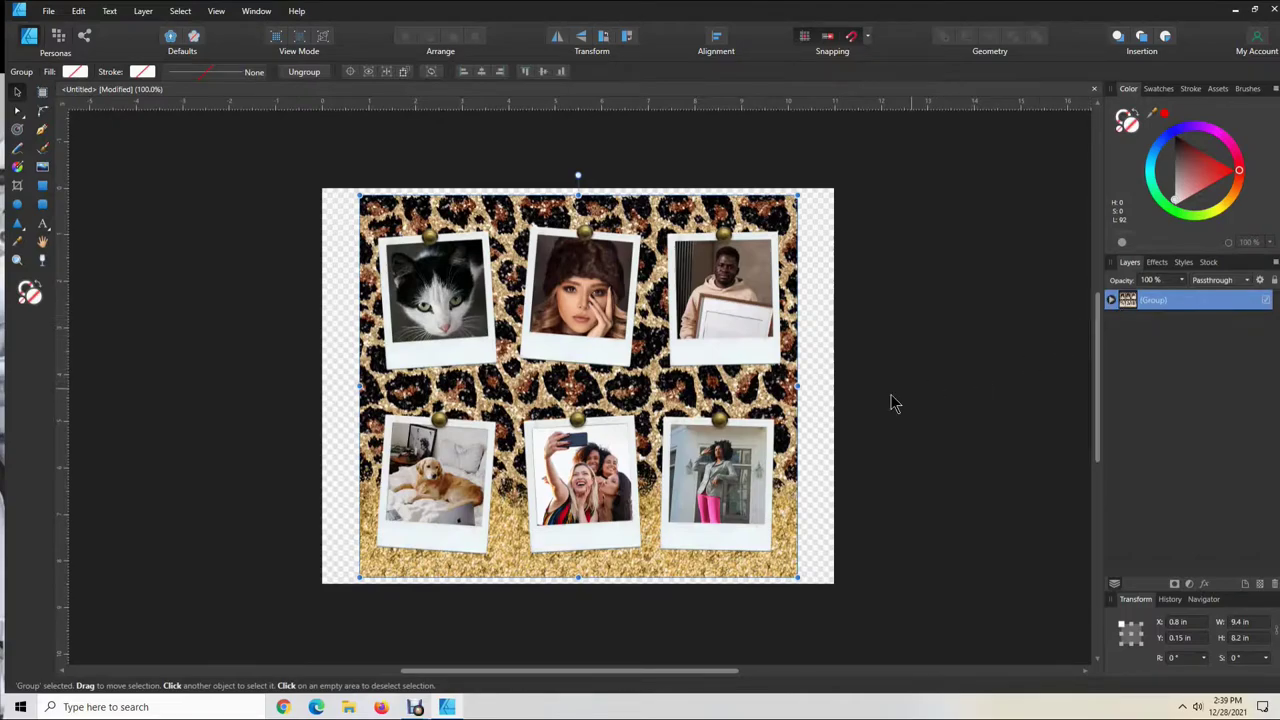
left_click(1110, 301)
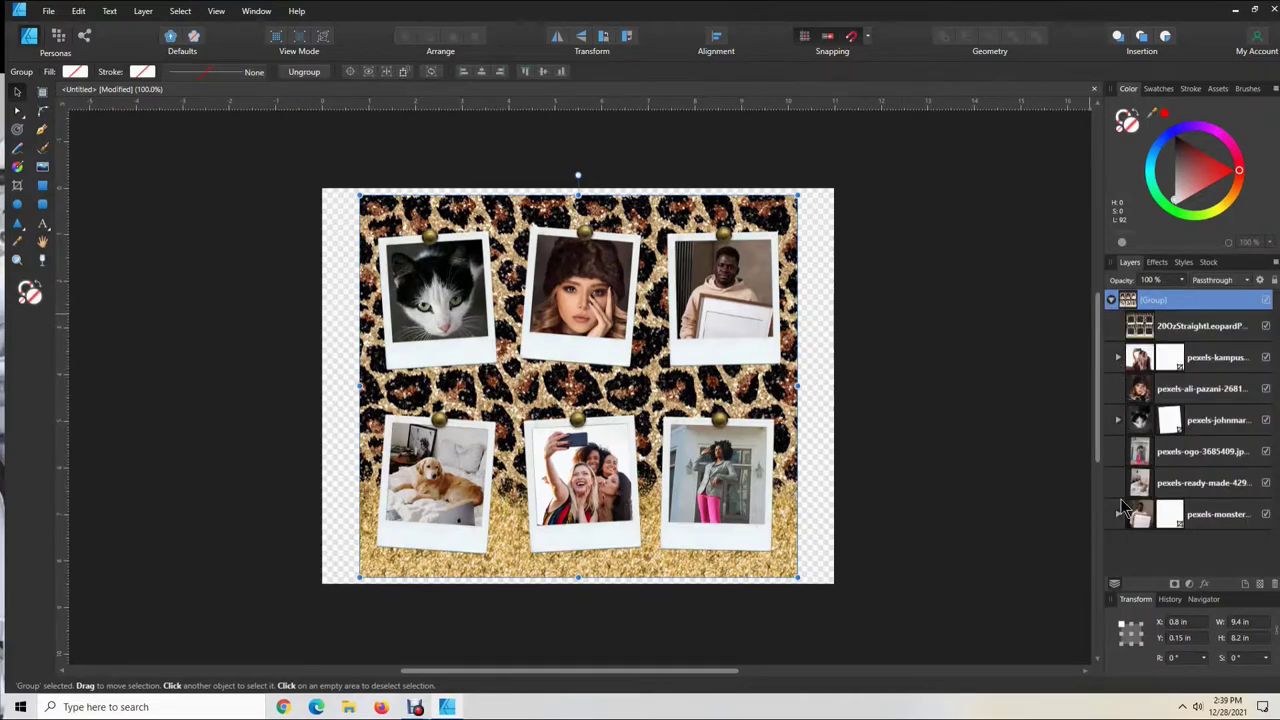
right_click(1180, 305)
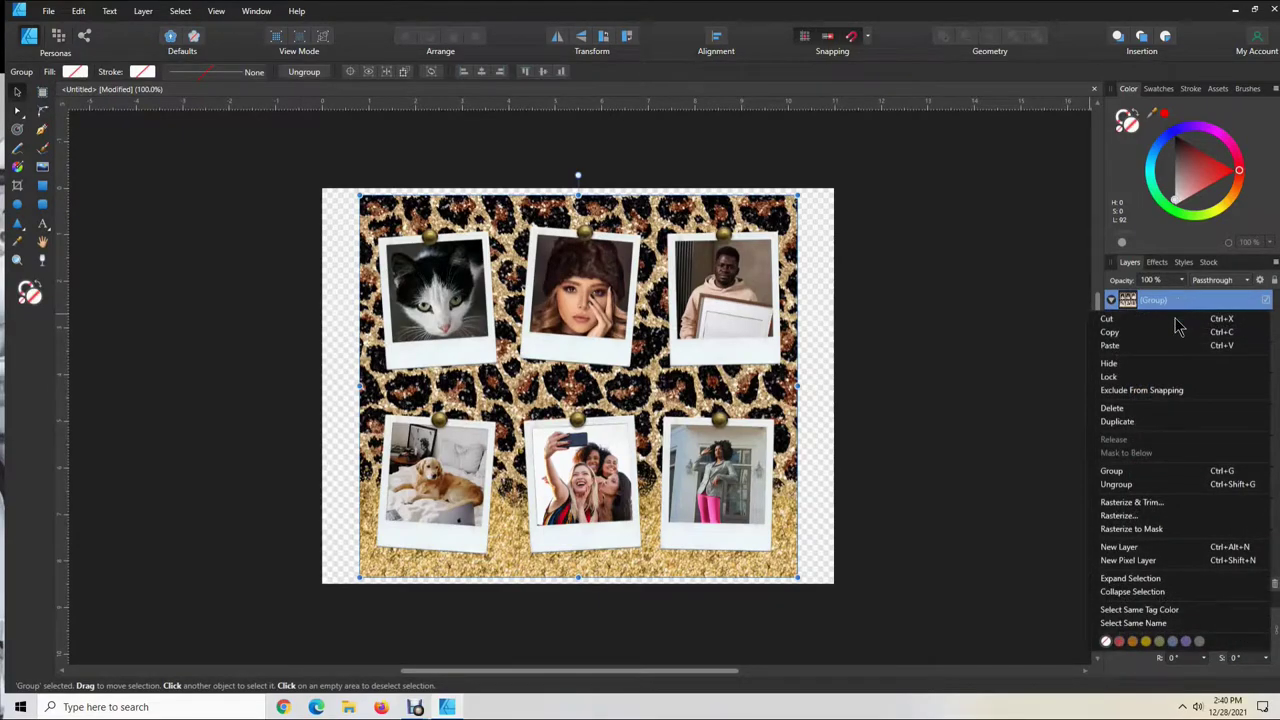
left_click(1058, 300)
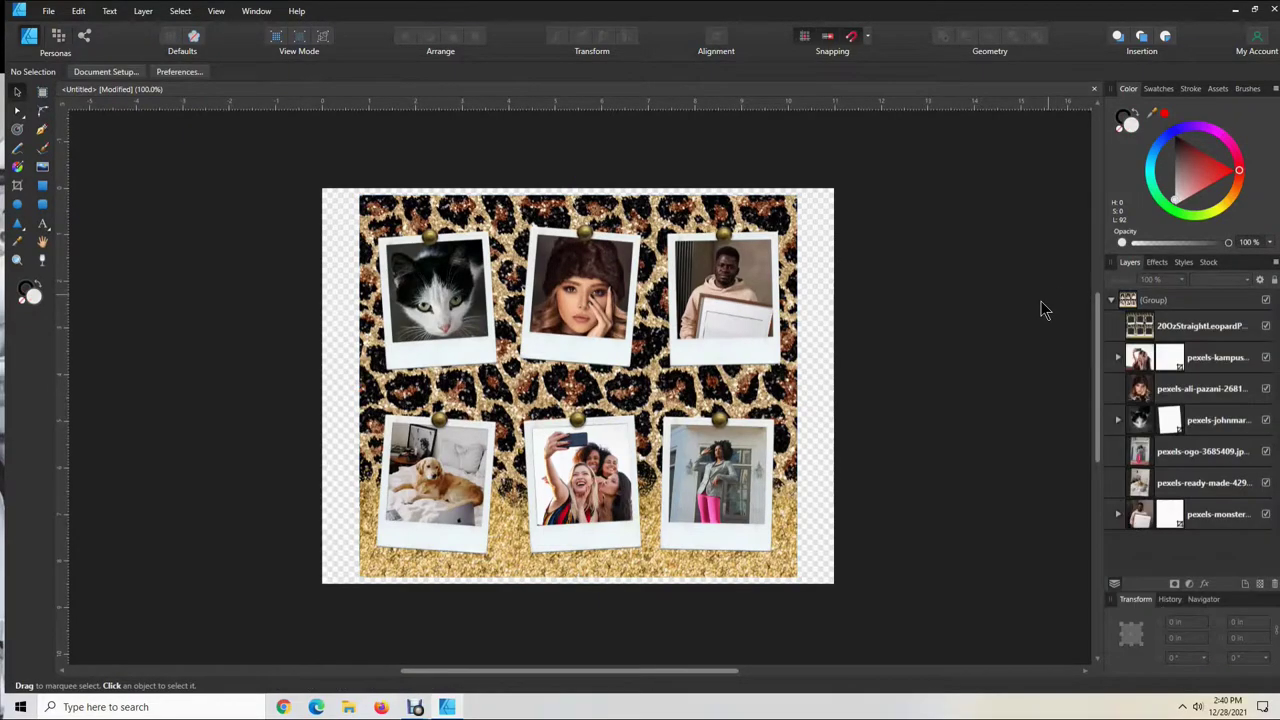
left_click(1146, 392)
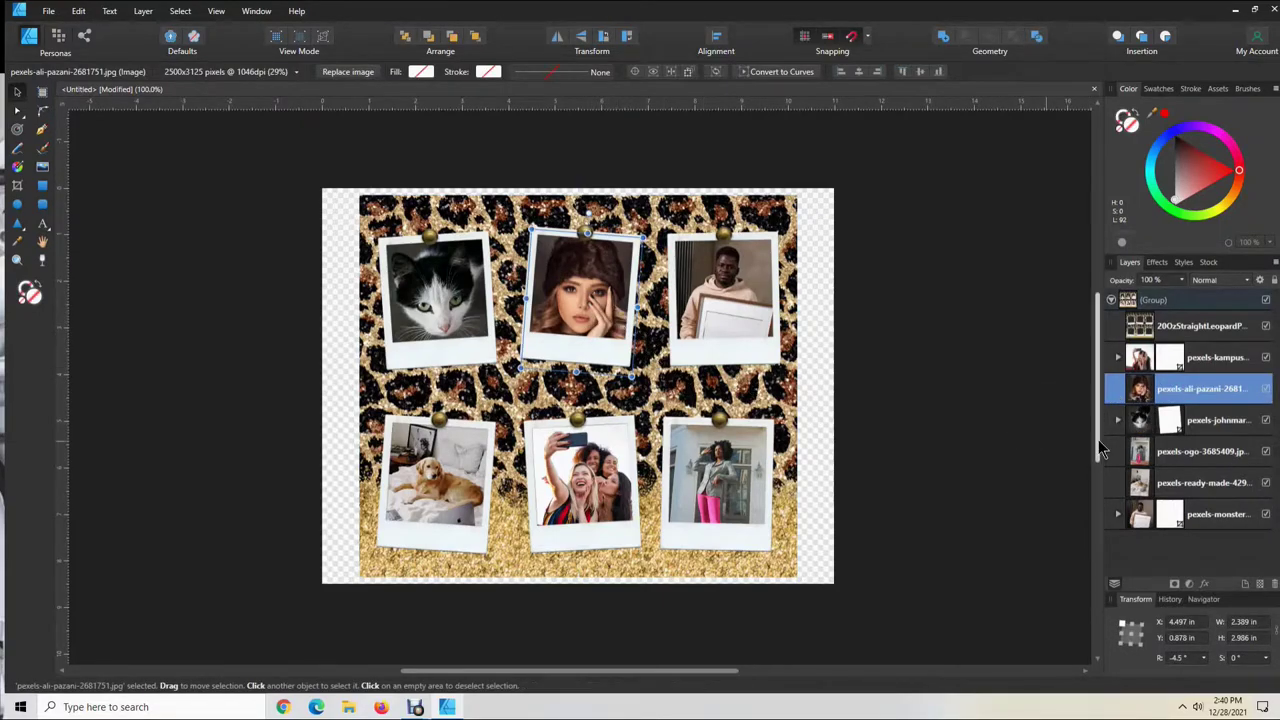
Check the dog photo and the photo of the woman in pink trousers inside the group, and collapse the group
left_click(1188, 486)
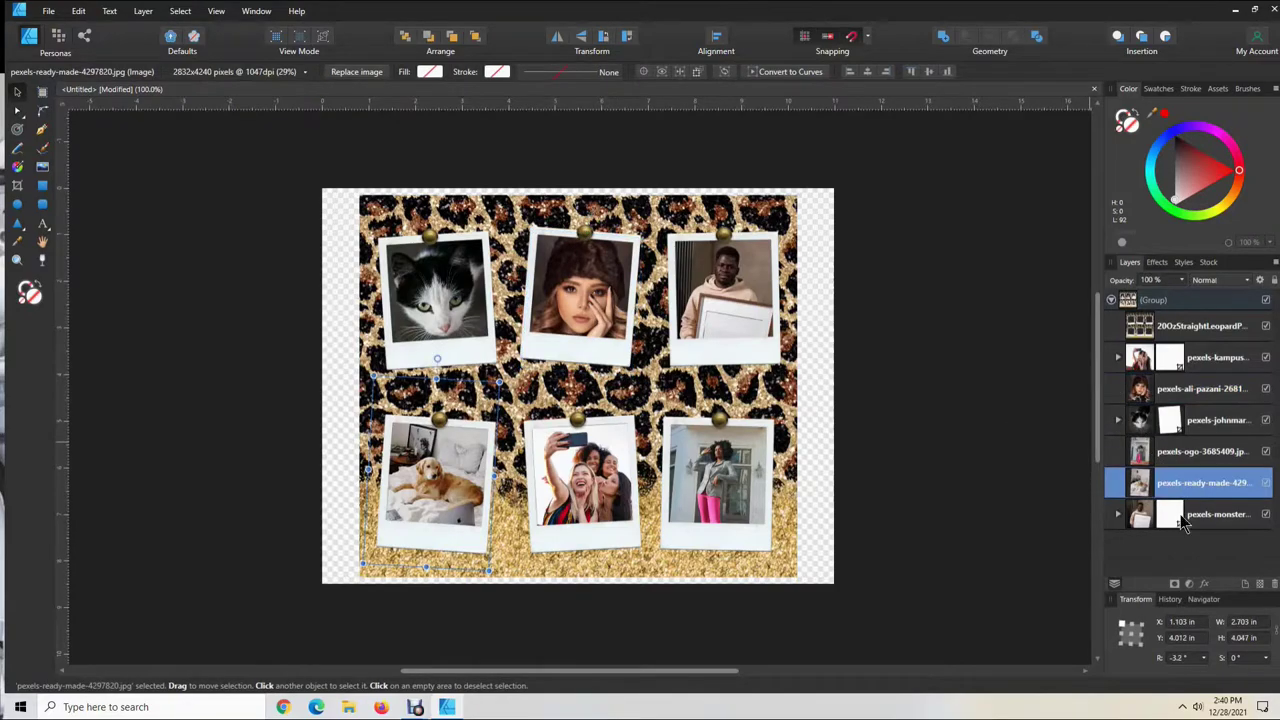
left_click(1133, 457)
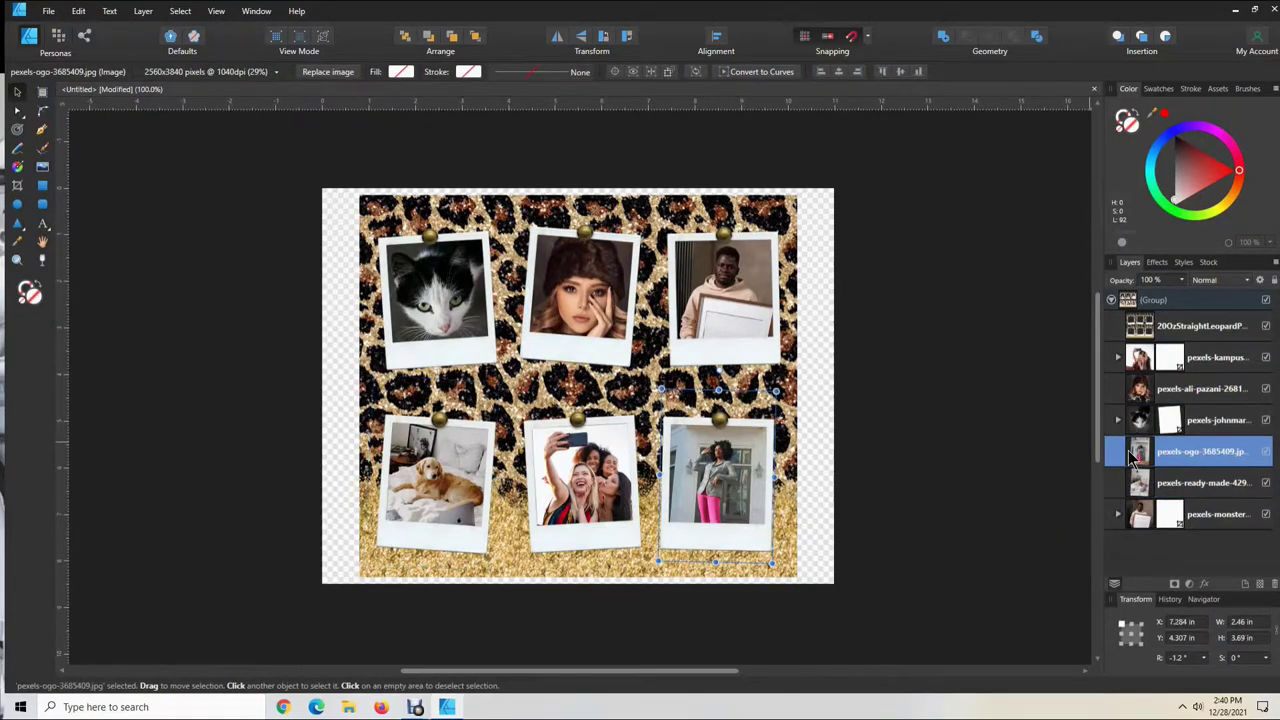
left_click(985, 403)
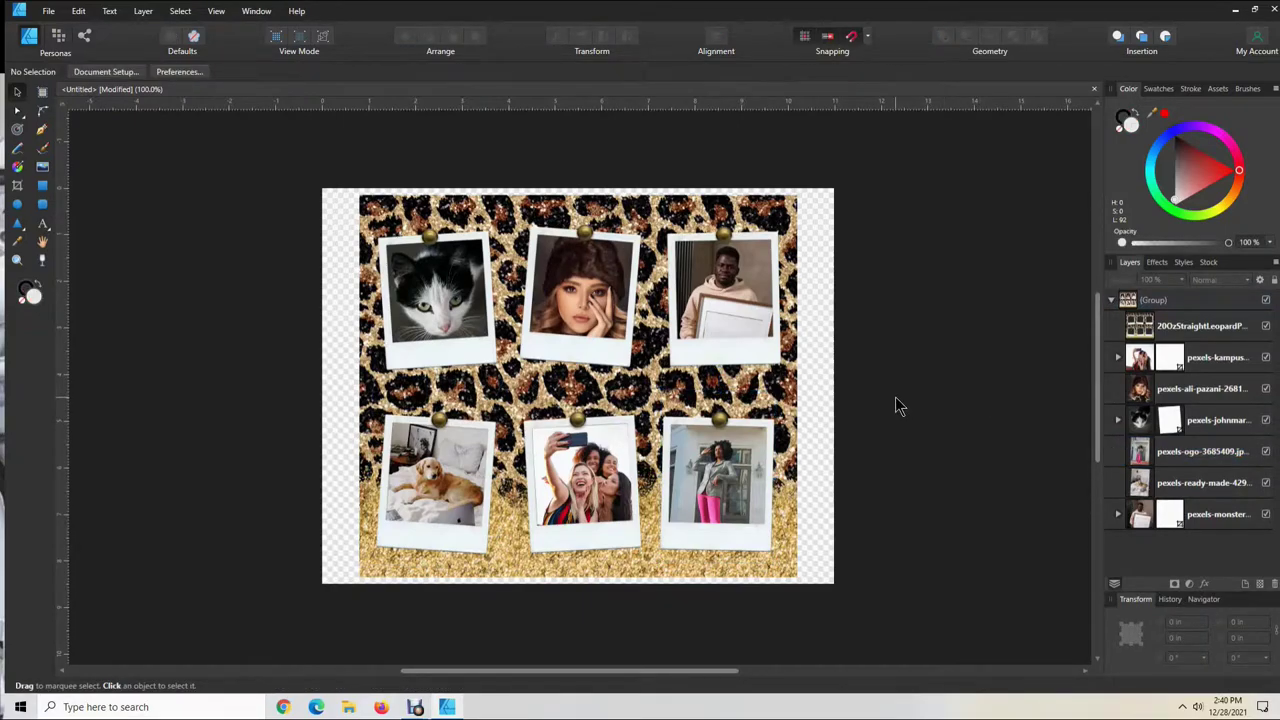
left_click(1112, 301)
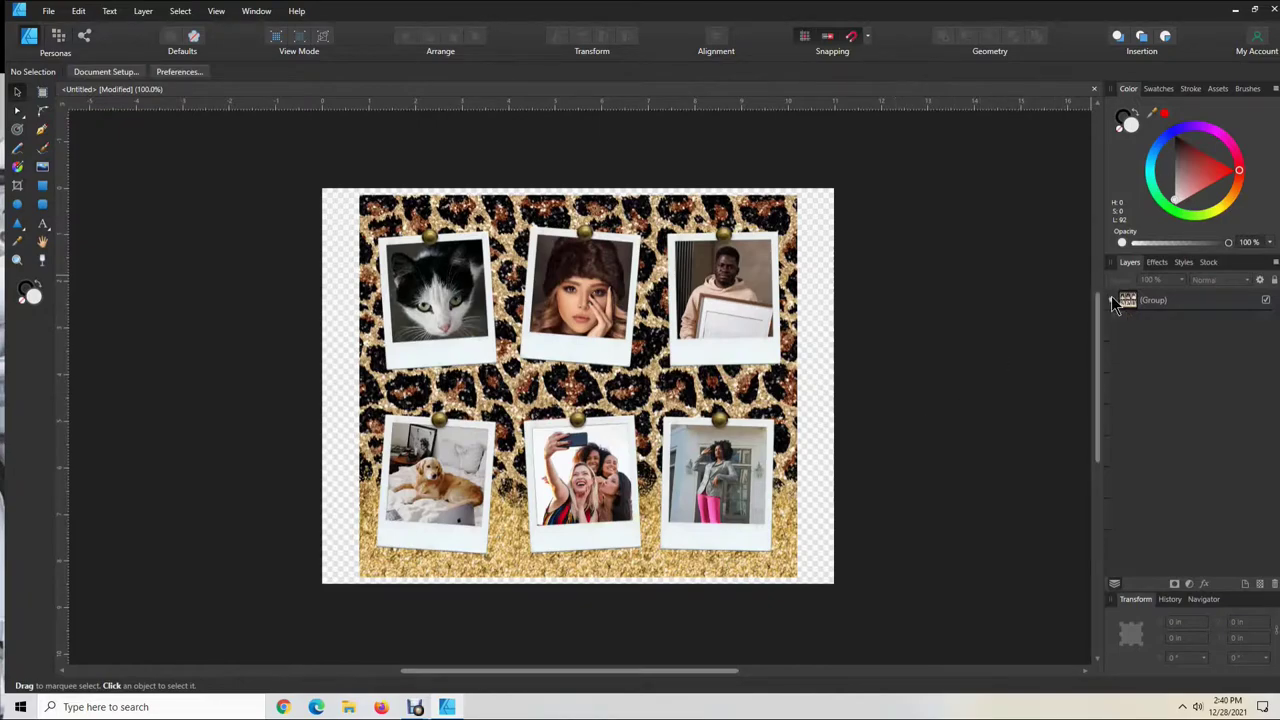
Add a Vibrance adjustment to the group with vibrance at 40% and saturation at about 9%, and leave the group collapsed
left_click(1173, 301)
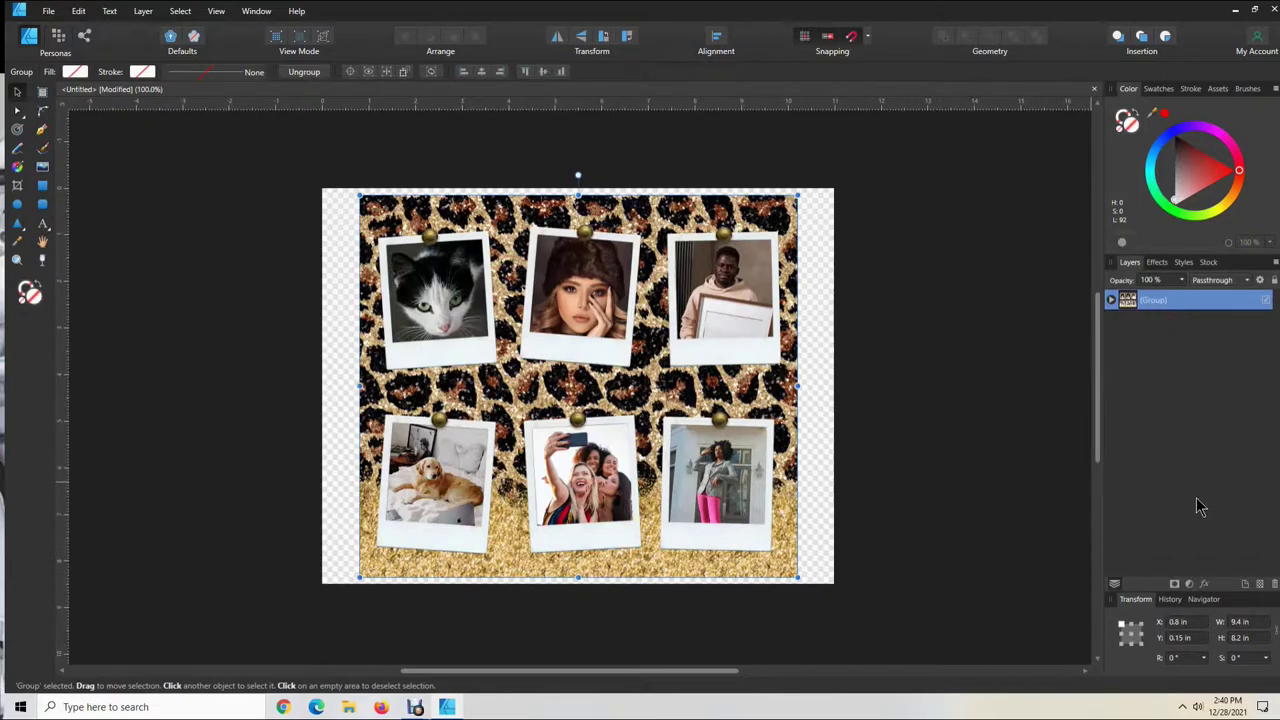
left_click(1190, 584)
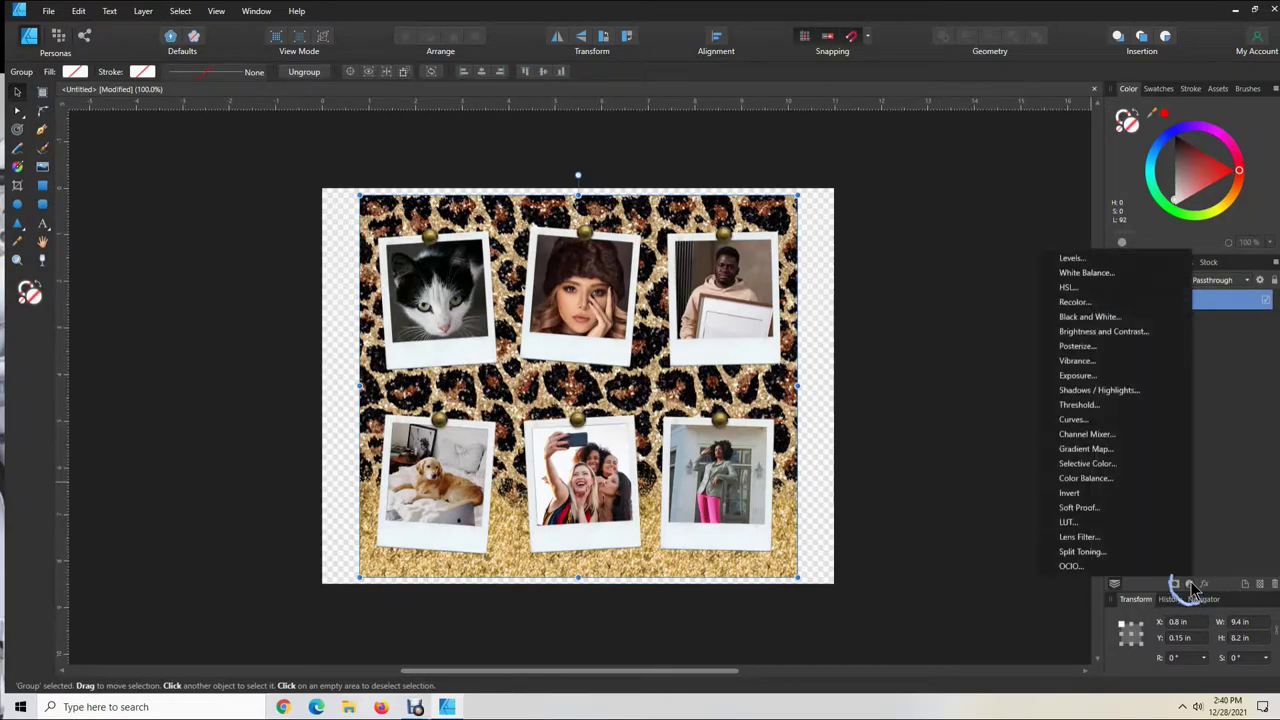
left_click(1076, 361)
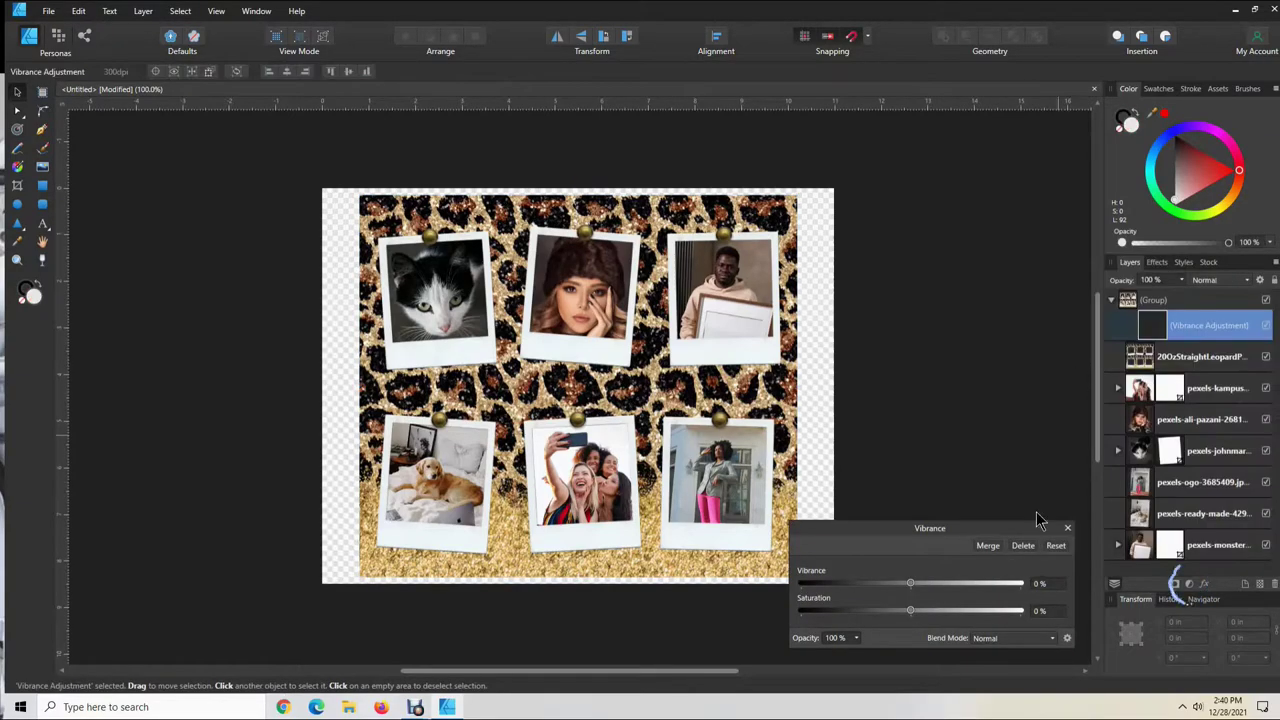
left_click_drag(920, 592, 956, 594)
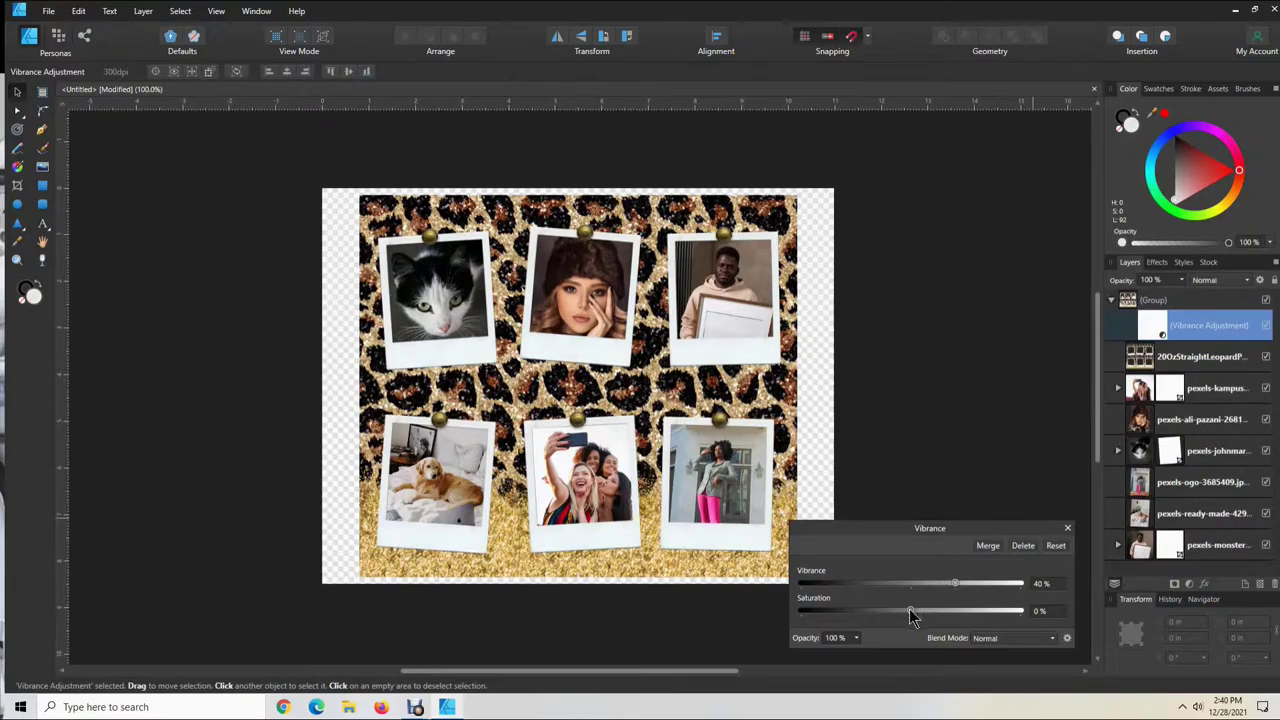
left_click_drag(913, 616, 929, 616)
left_click_drag(926, 616, 920, 618)
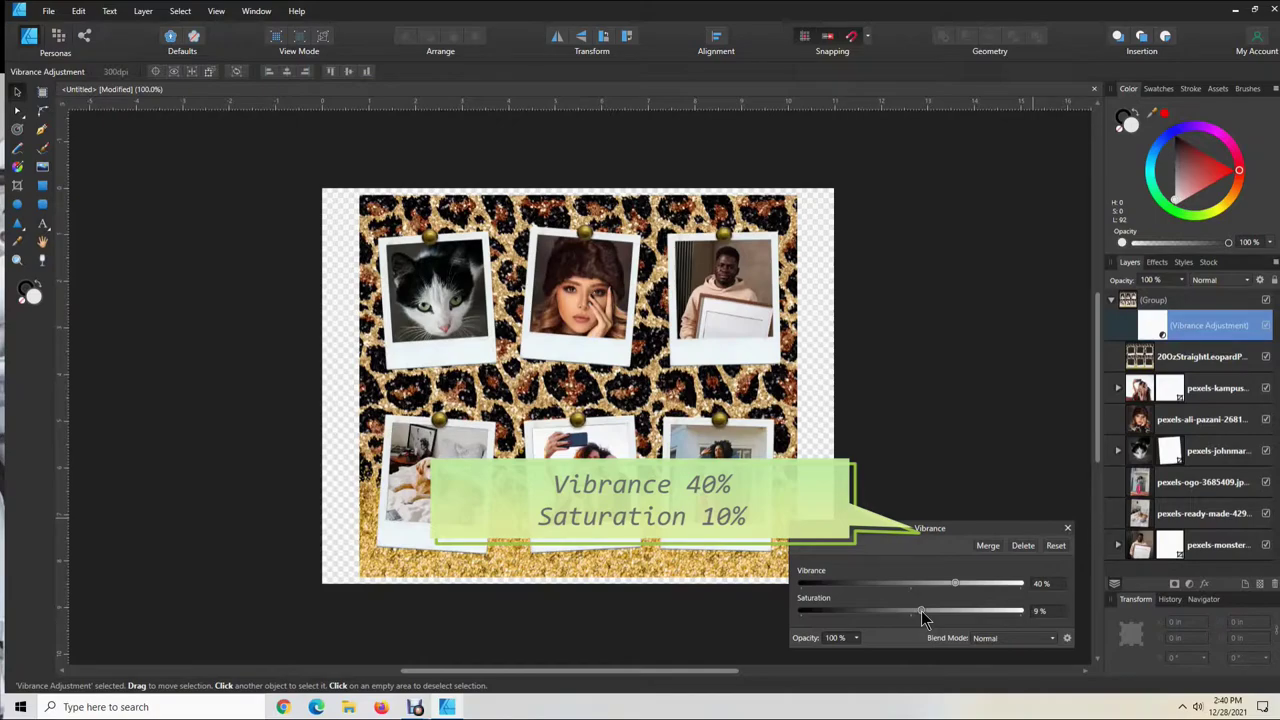
left_click(946, 383)
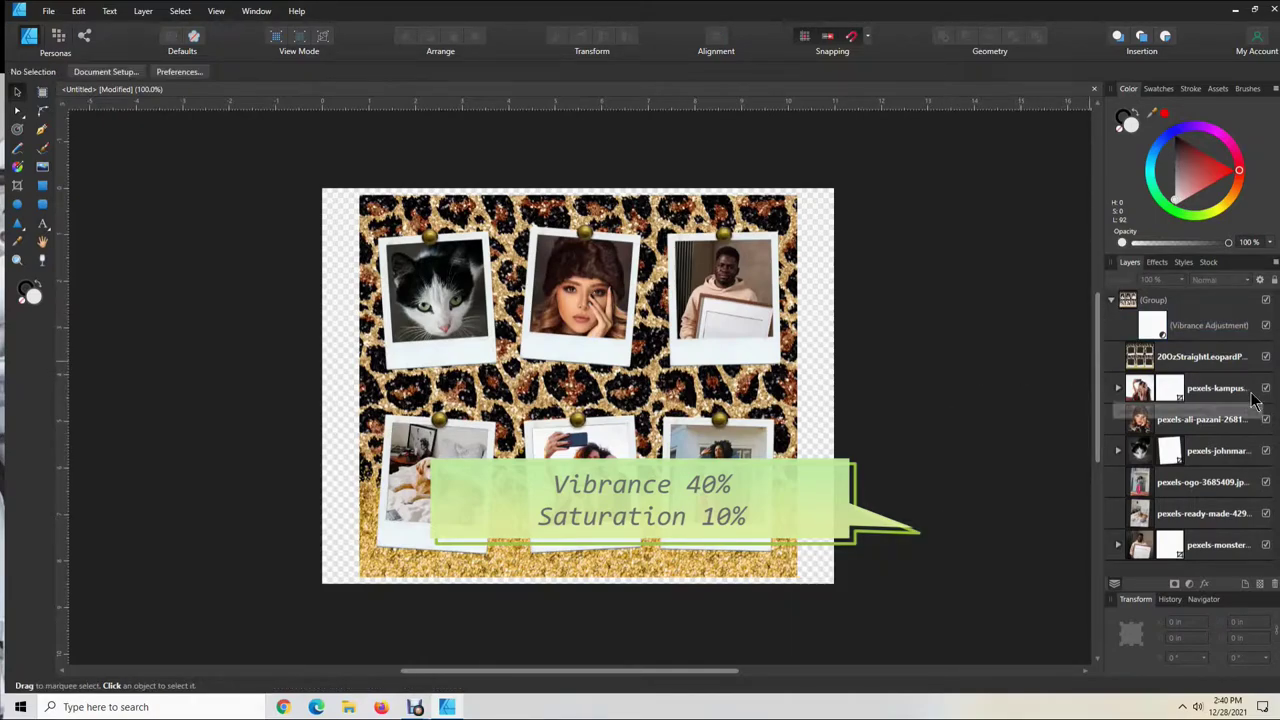
left_click(1114, 300)
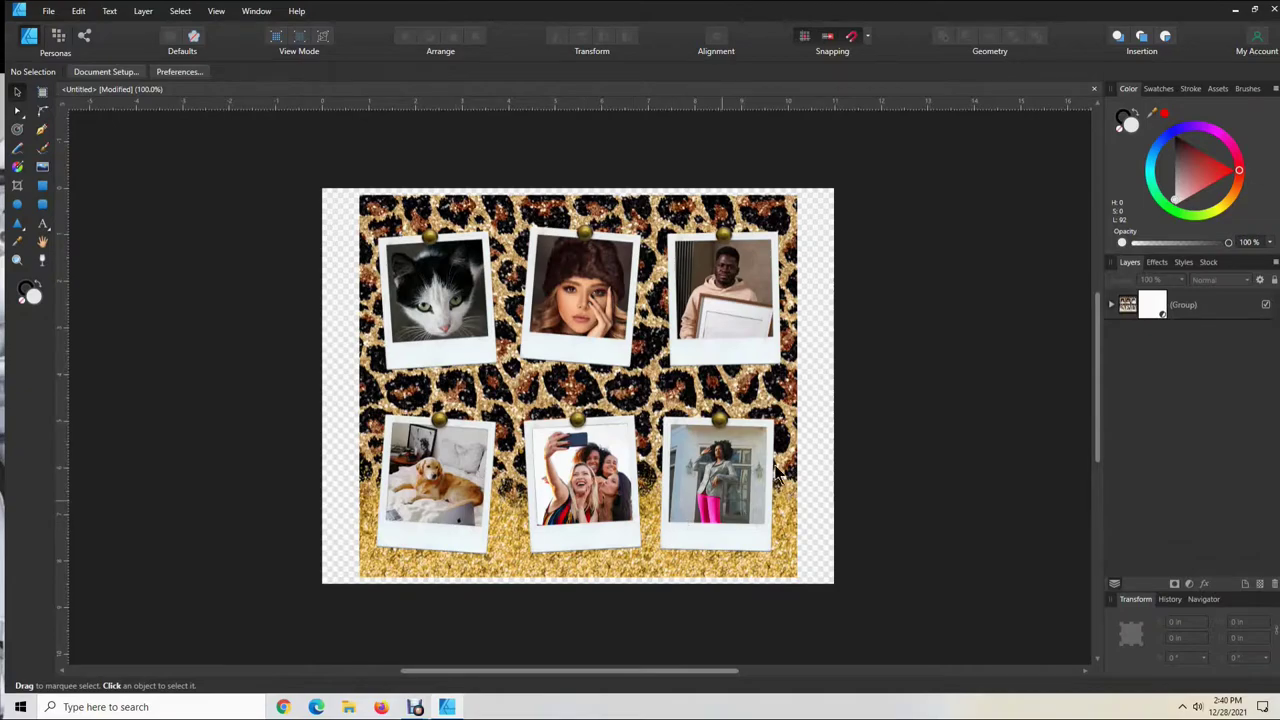
left_click(1111, 302)
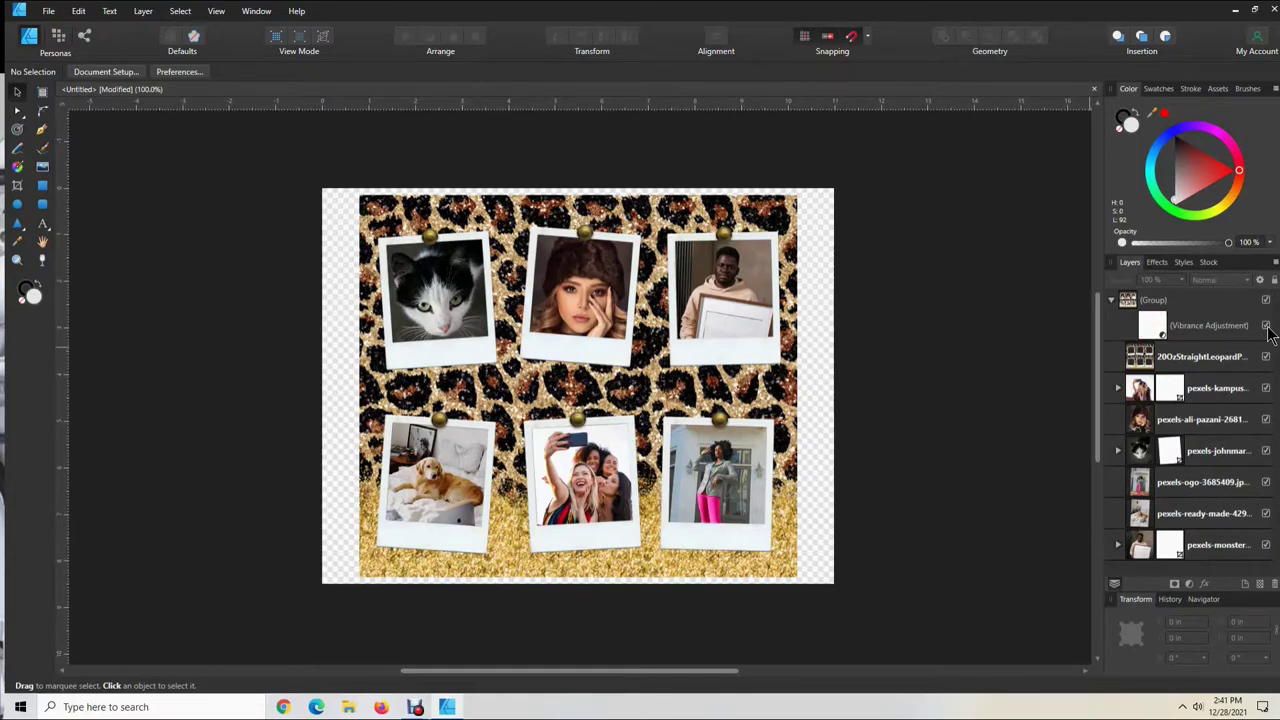
left_click(1111, 300)
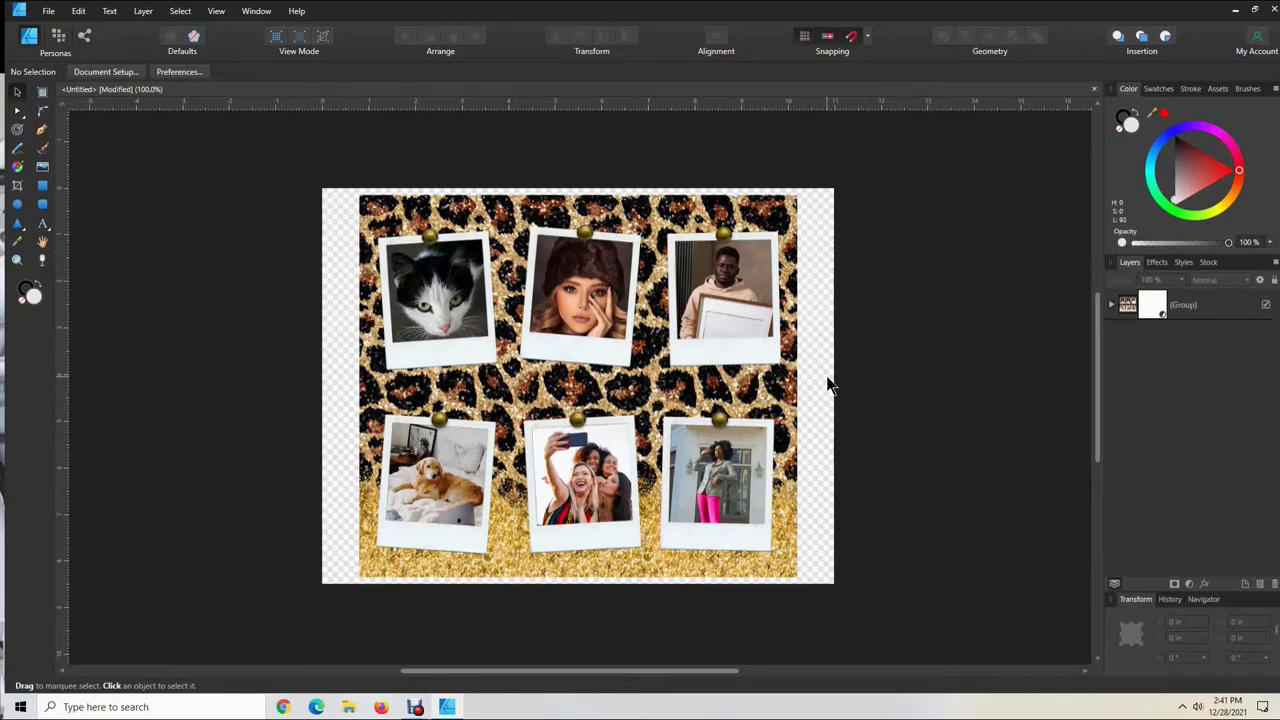
Change the document's page to portrait orientation, 8.5 by 11 in
left_click(110, 74)
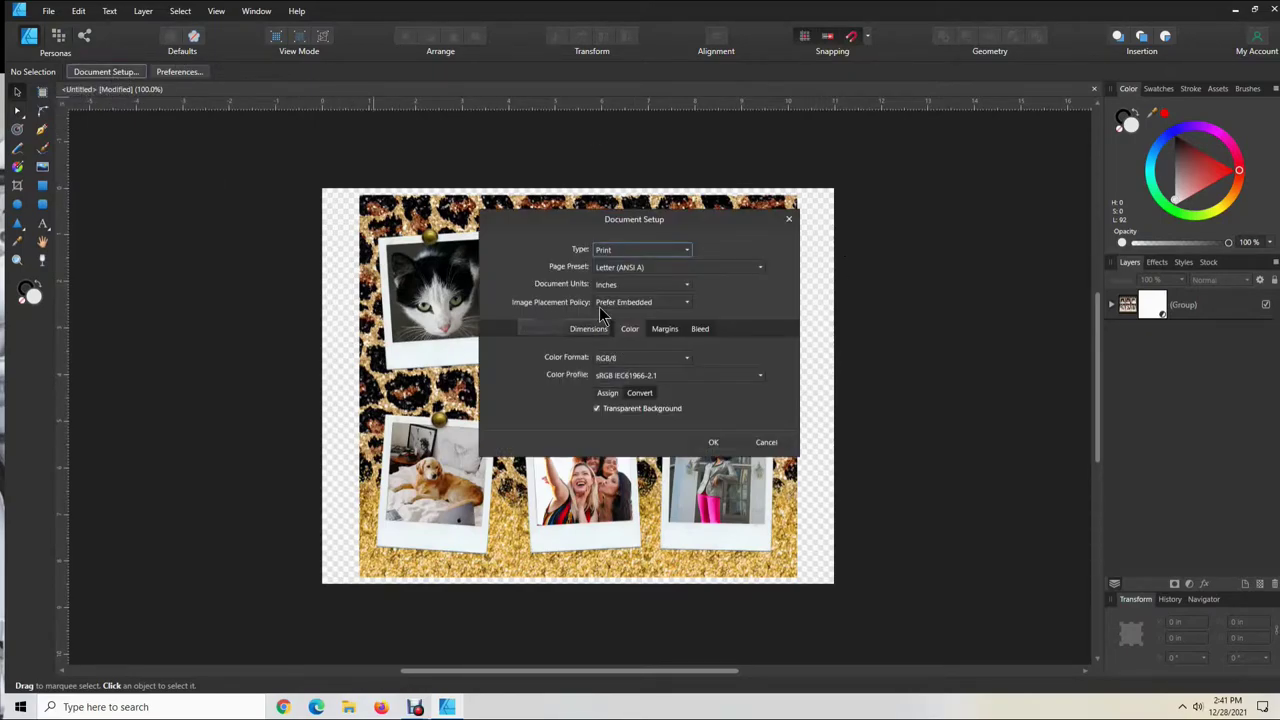
left_click(588, 333)
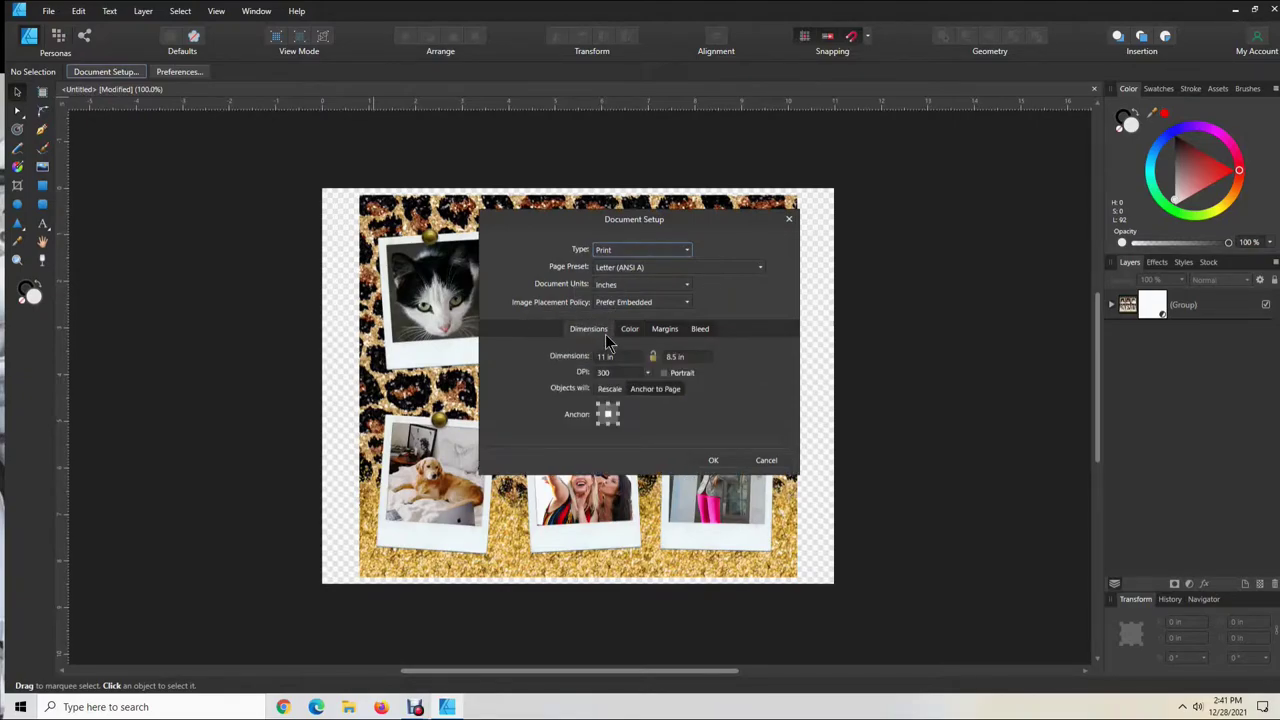
left_click(665, 373)
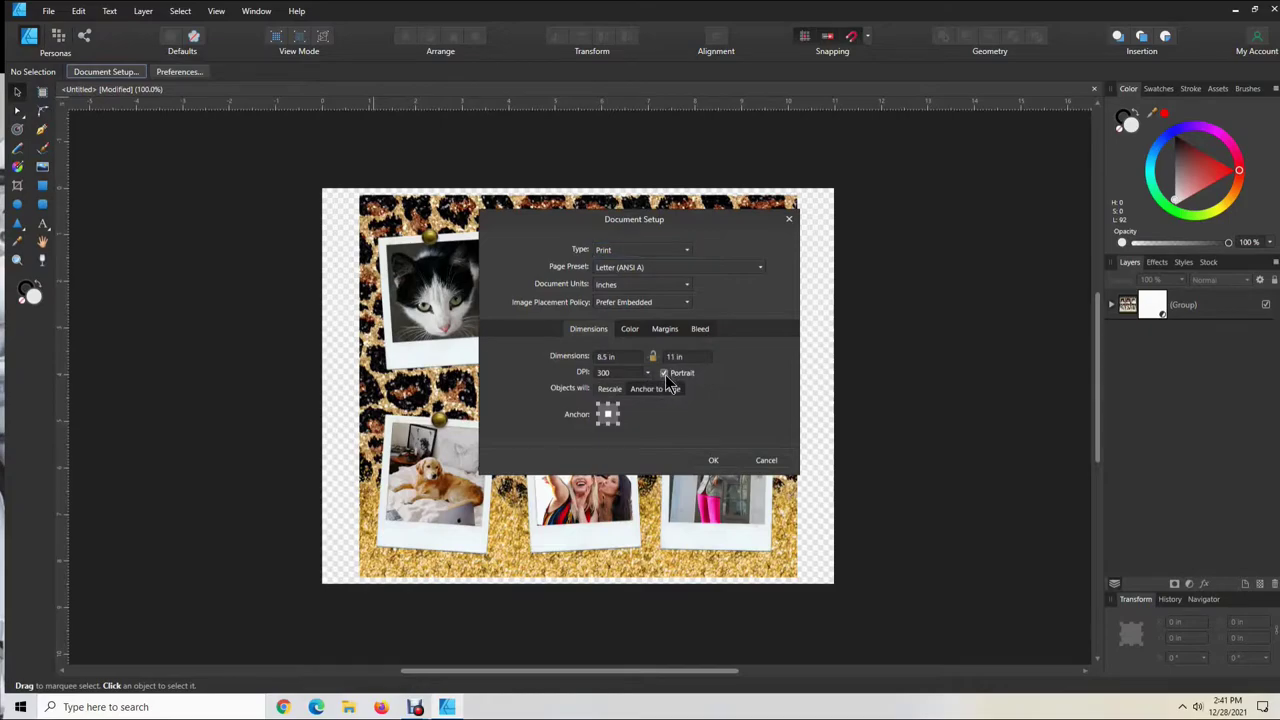
left_click(713, 460)
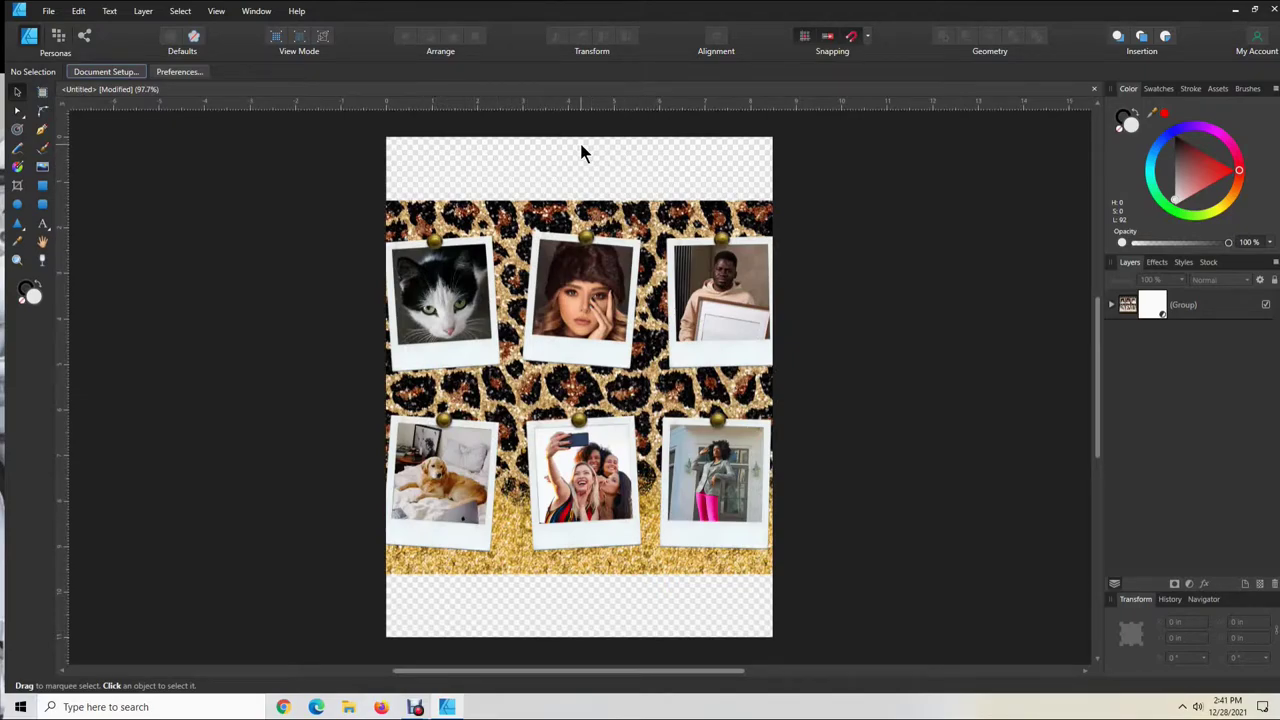
Compare the group rotated 90° counter-clockwise and clockwise, keep the counter-clockwise orientation, and deselect it
left_click(650, 400)
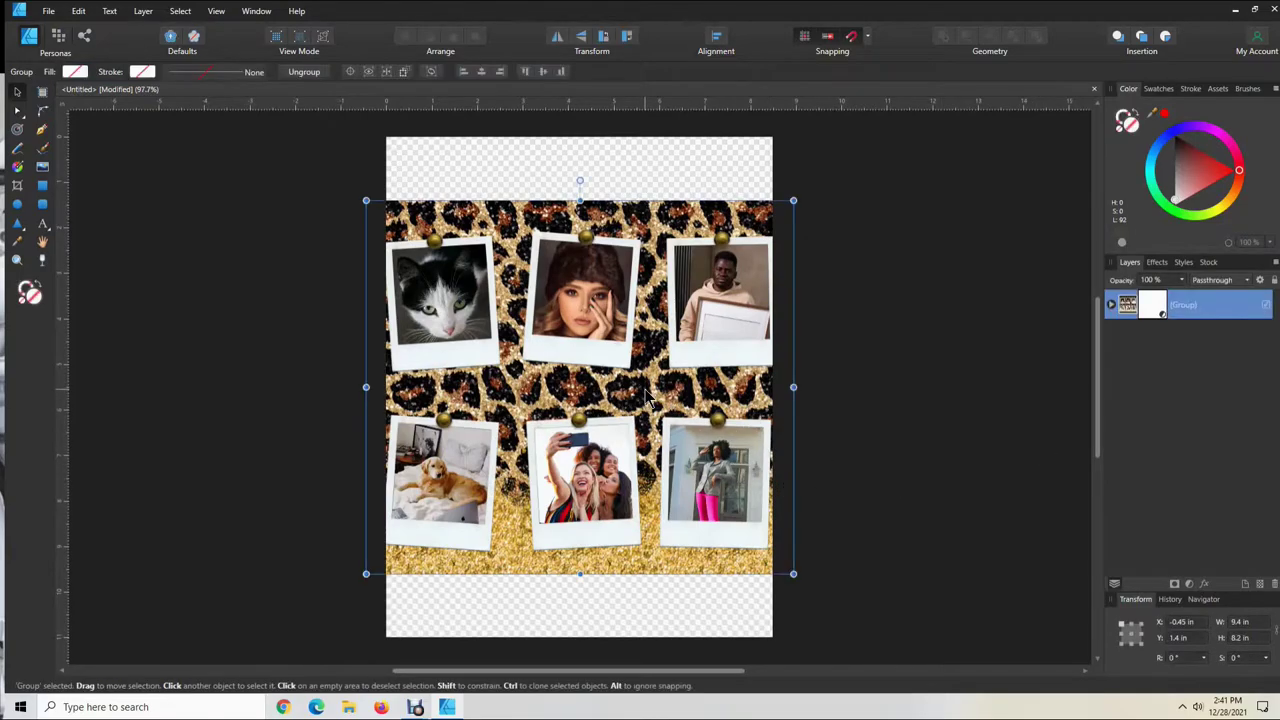
left_click(605, 38)
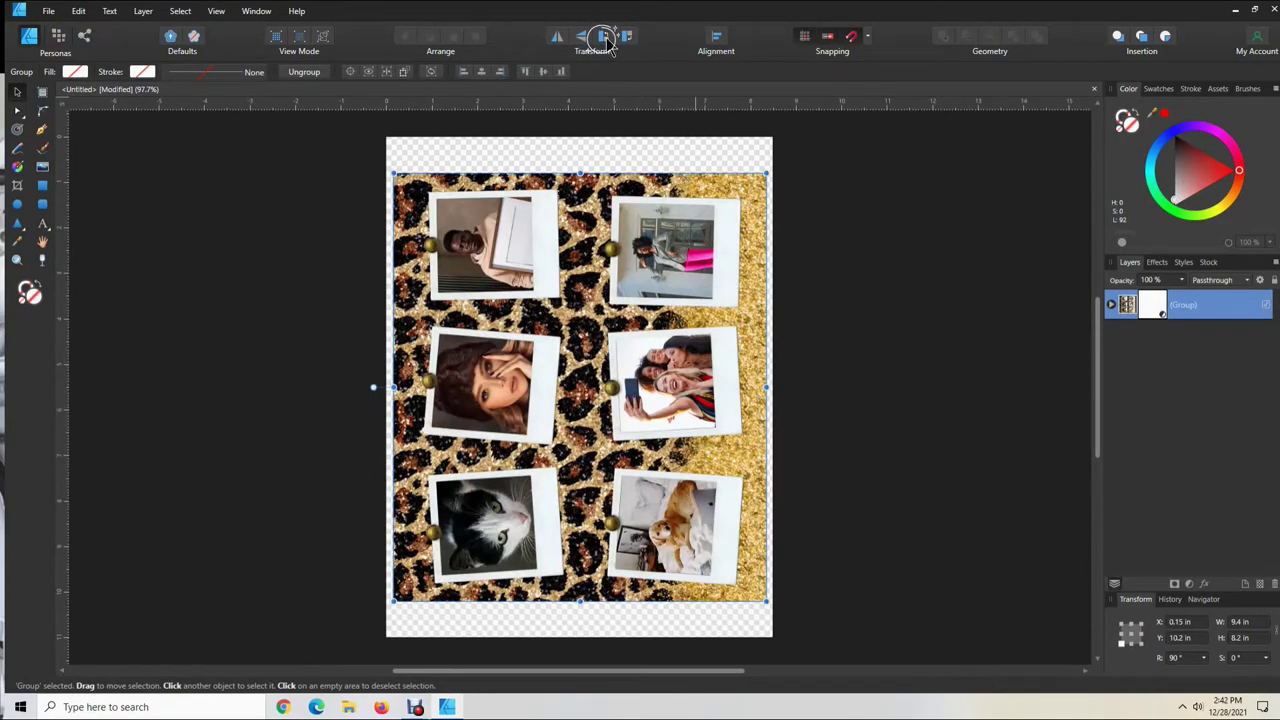
left_click(626, 38)
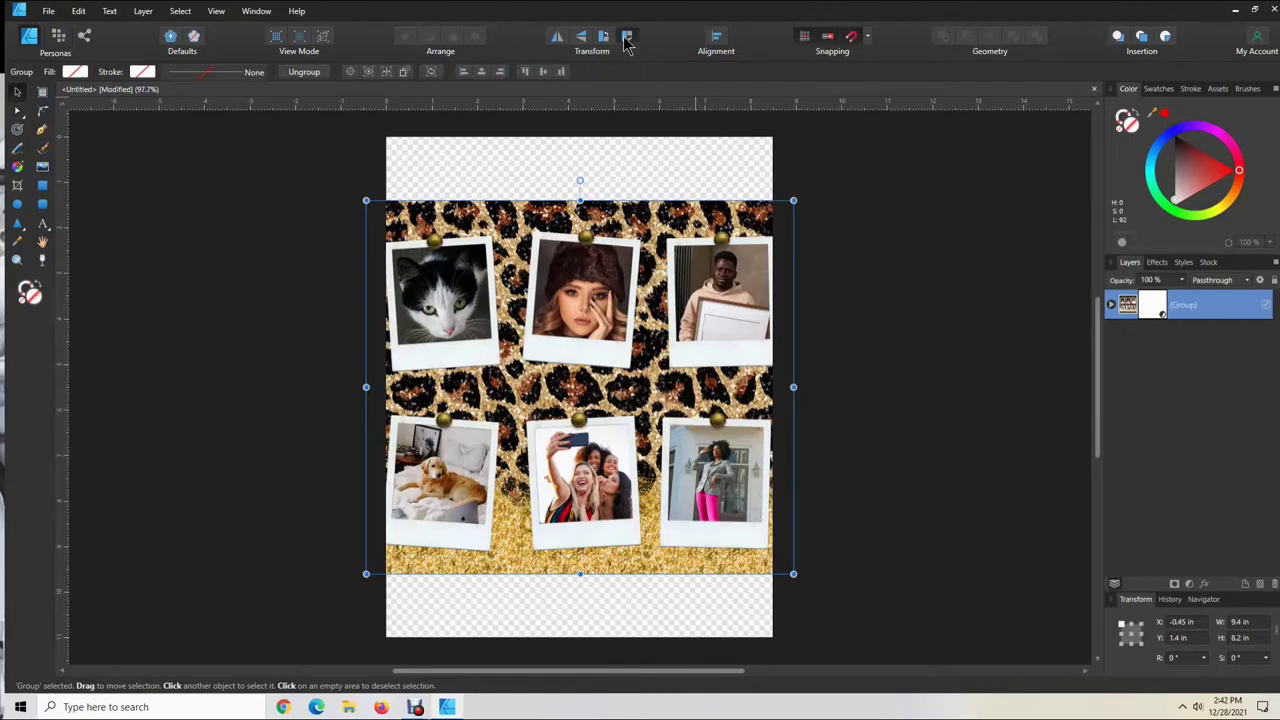
left_click(626, 38)
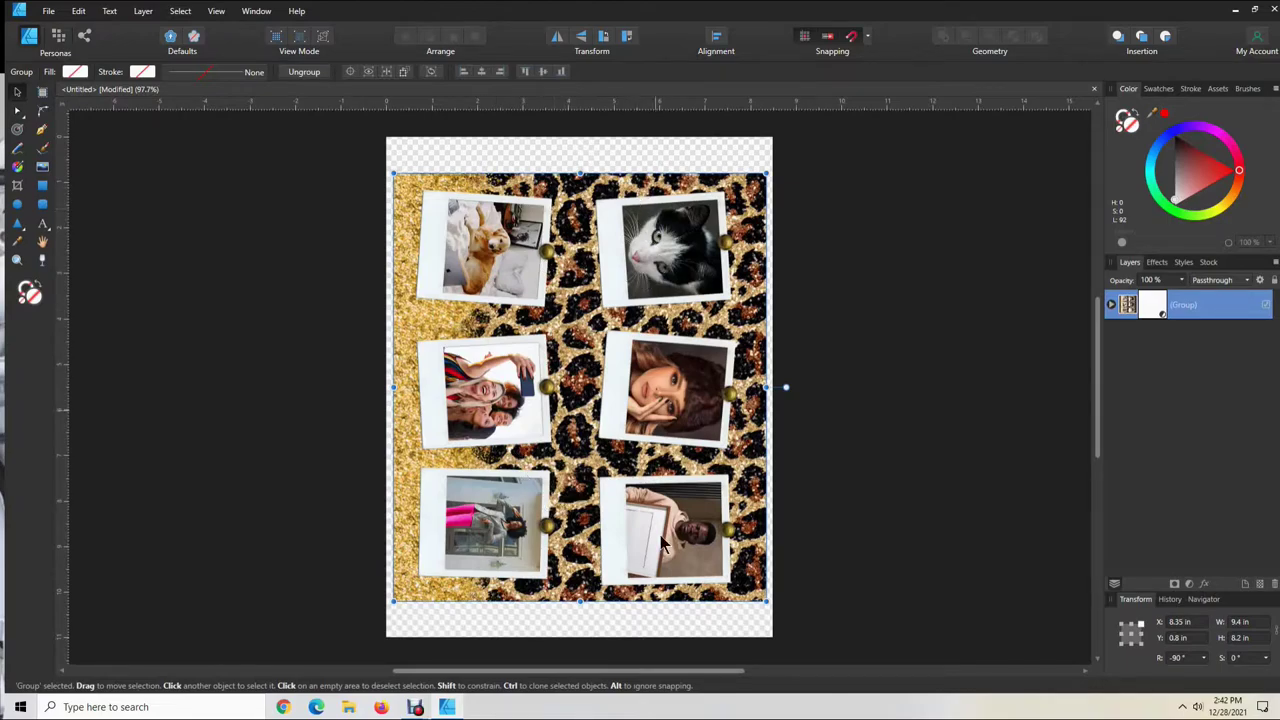
left_click(604, 37)
left_click(604, 37)
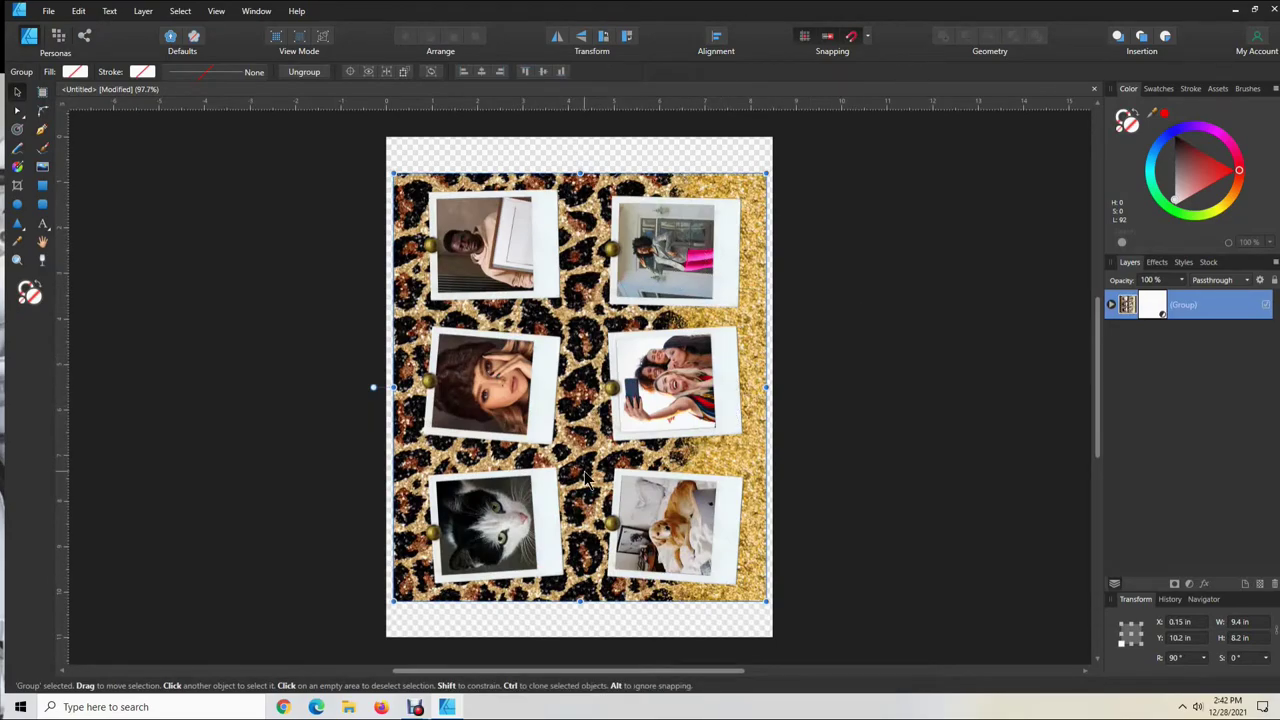
left_click(857, 435)
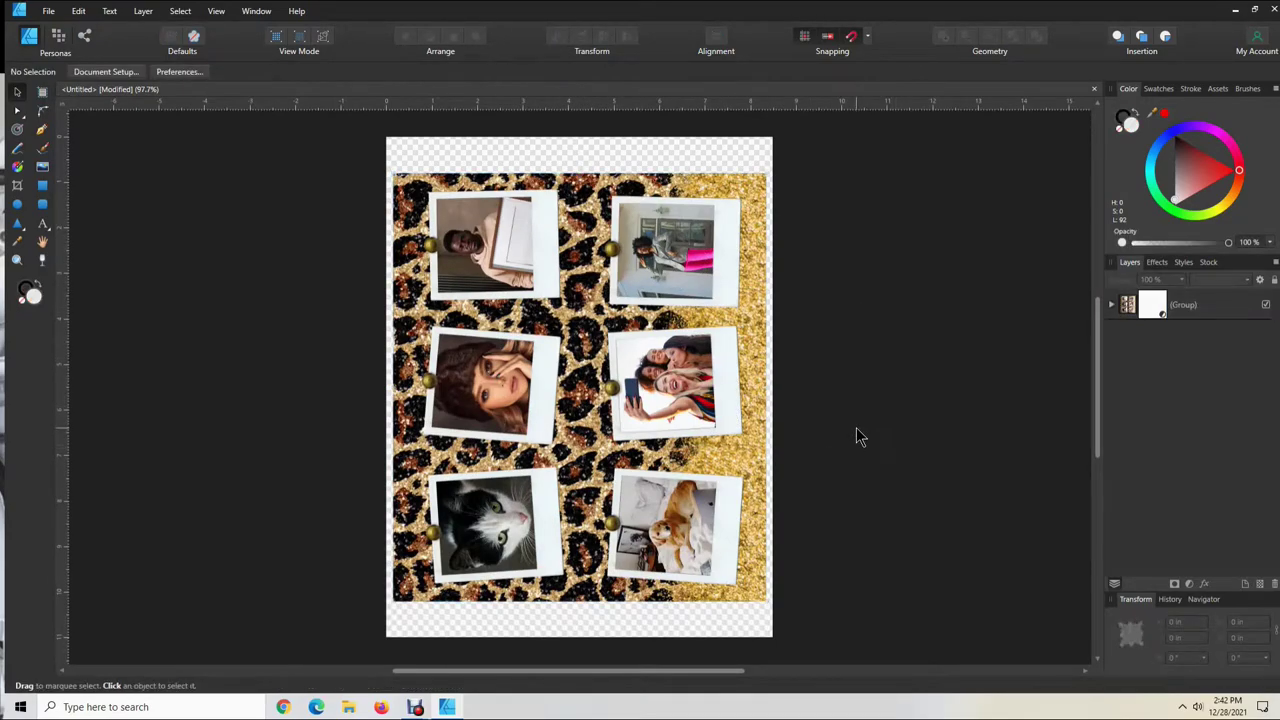
Shift the group to the page's left edge, and center it horizontally on the spread with Align Center
left_click(612, 392)
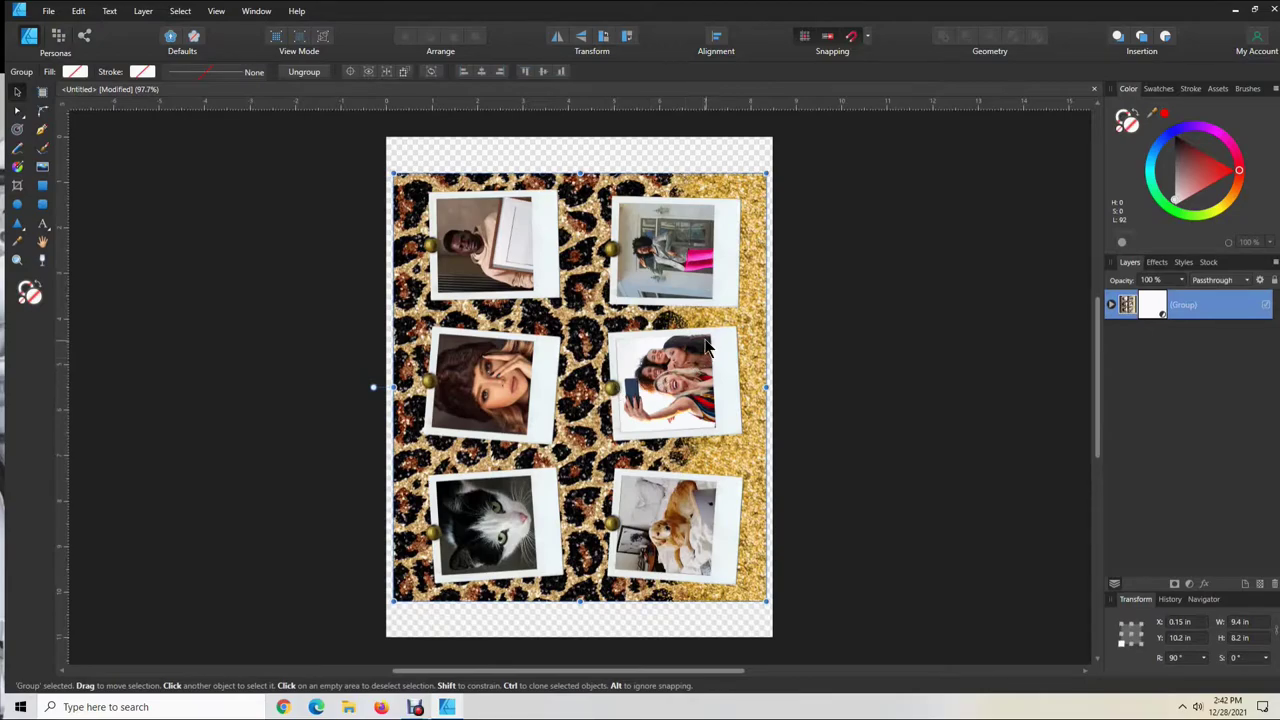
mouse_move(596, 383)
left_mouse_down()
mouse_move(613, 372)
mouse_move(603, 395)
mouse_move(603, 379)
mouse_move(591, 381)
left_mouse_up()
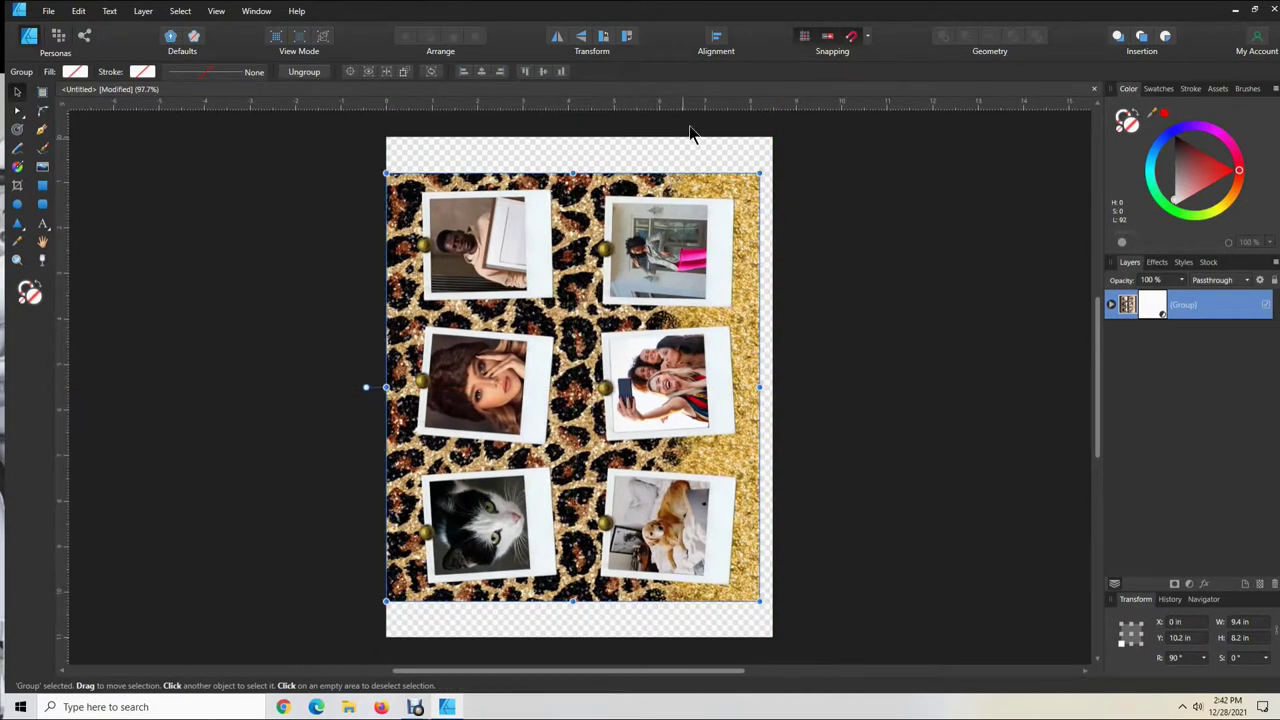
left_click(717, 40)
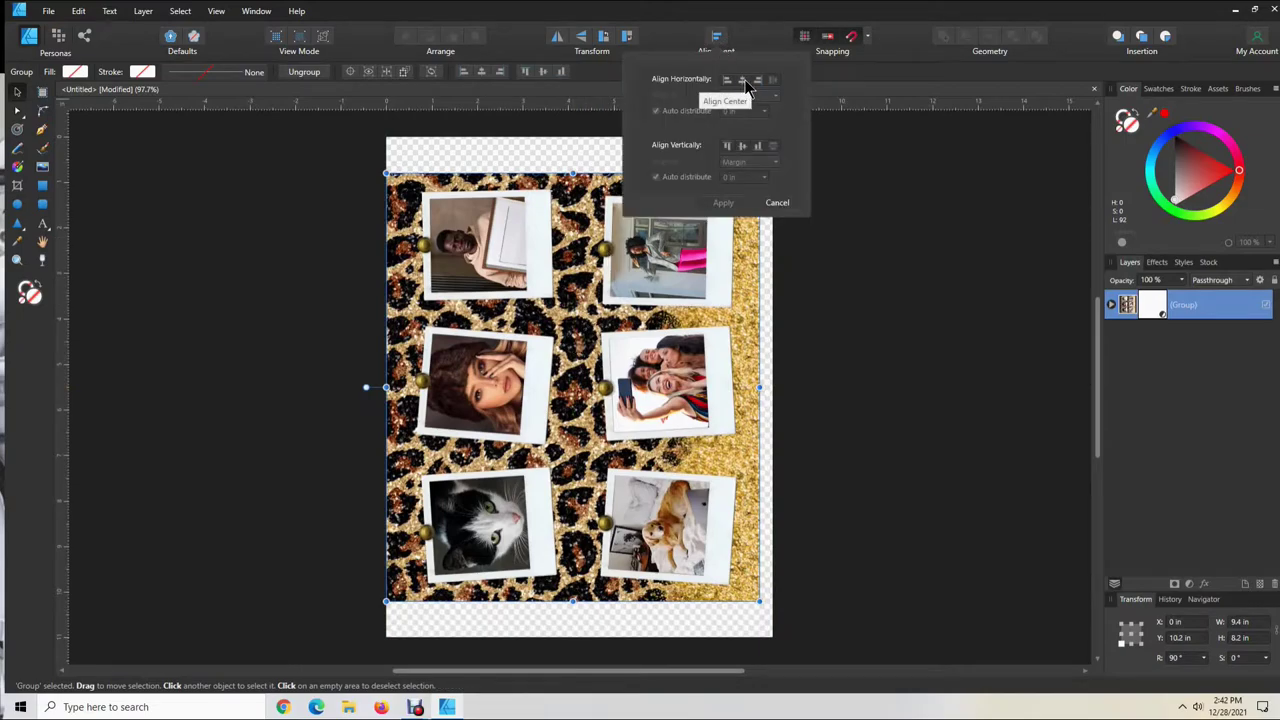
left_click(743, 80)
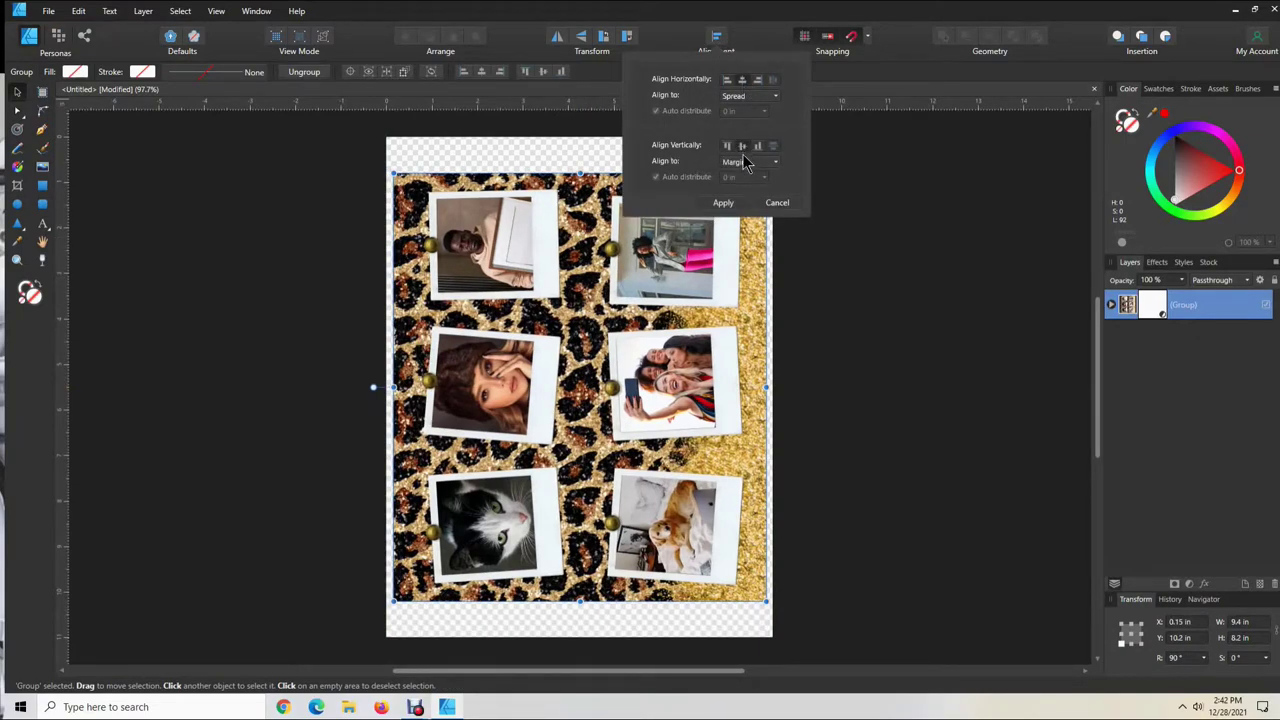
left_click(723, 202)
left_click(900, 372)
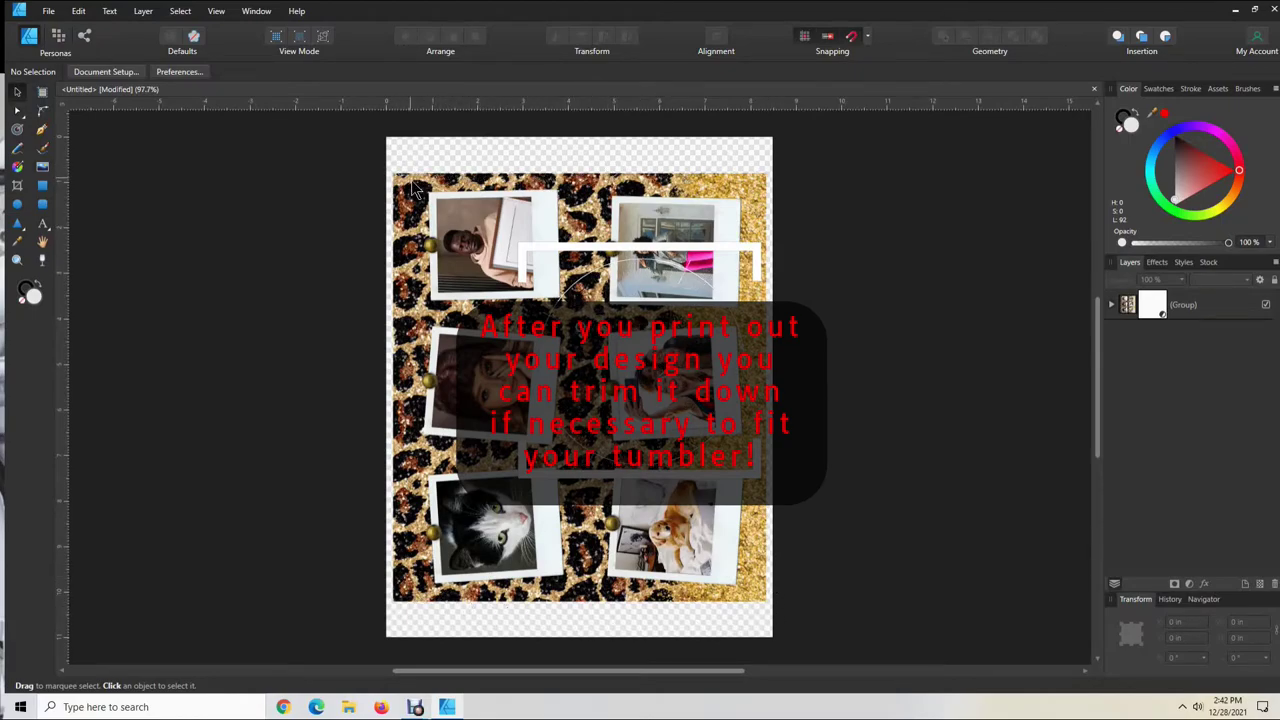
left_click(722, 484)
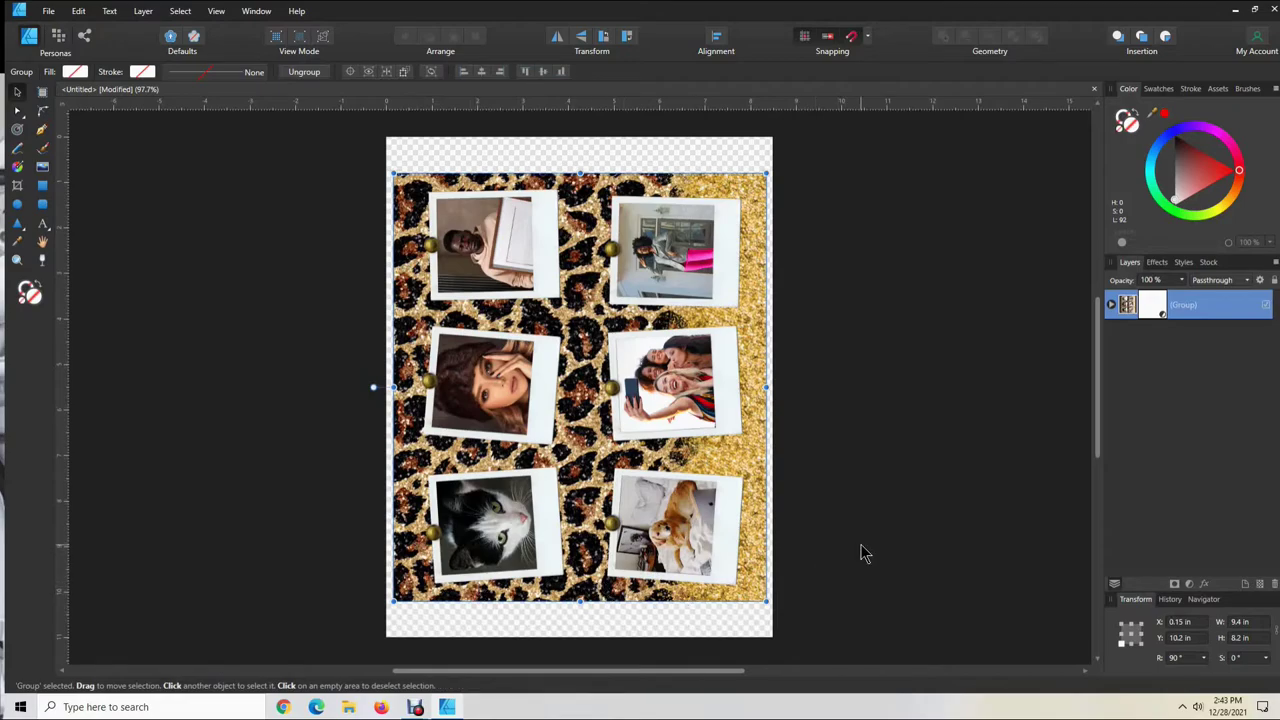
left_click(864, 446)
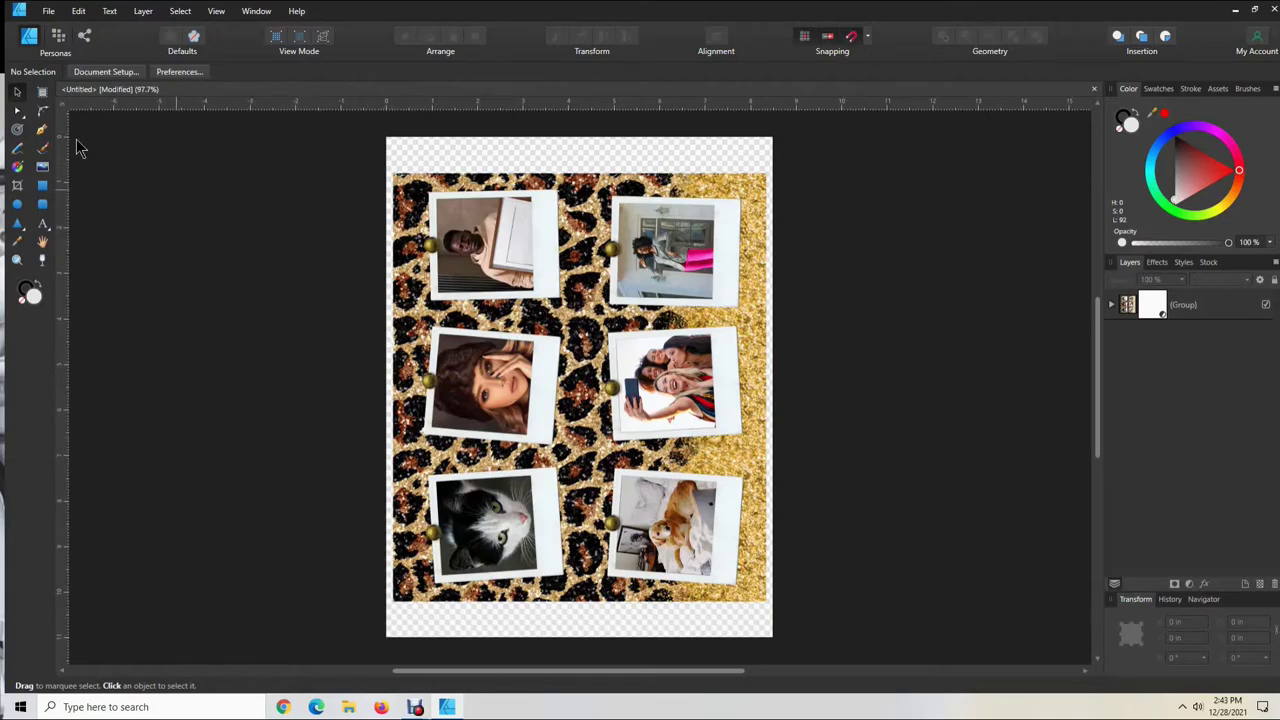
Start printing the document and choose EPSON ET-4760 For Sublimation as the printer
left_click(48, 12)
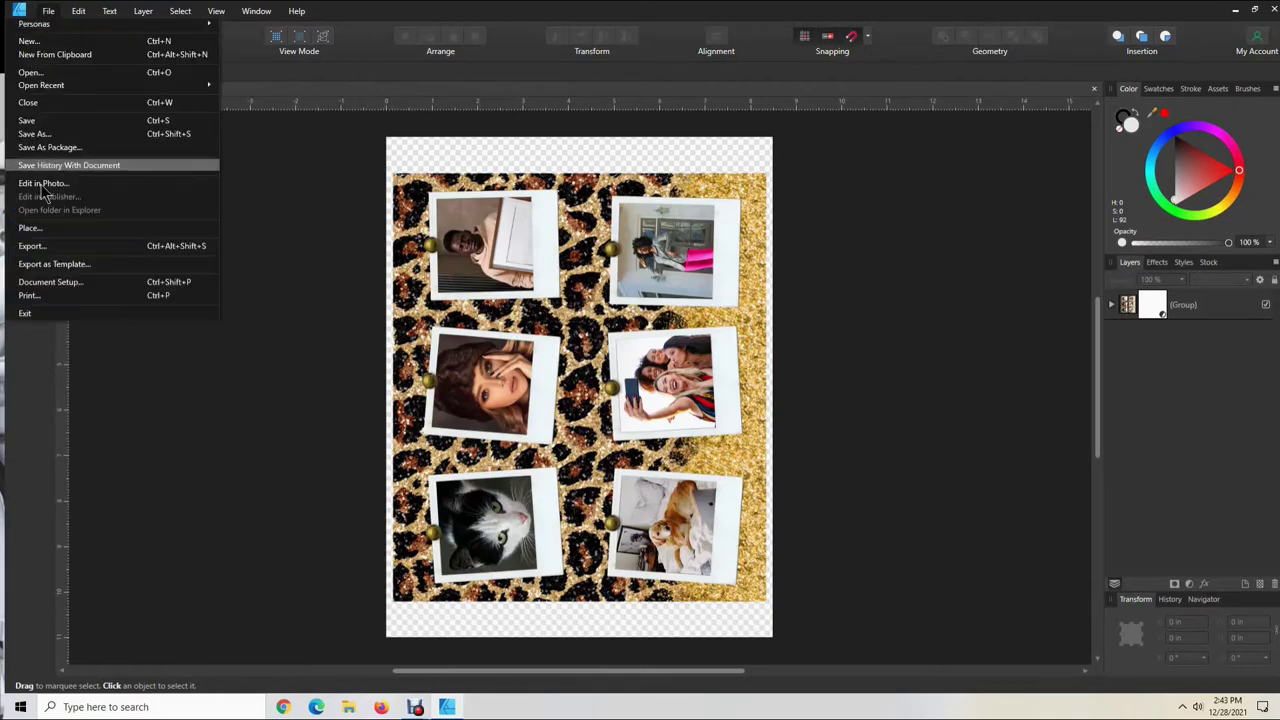
left_click(48, 296)
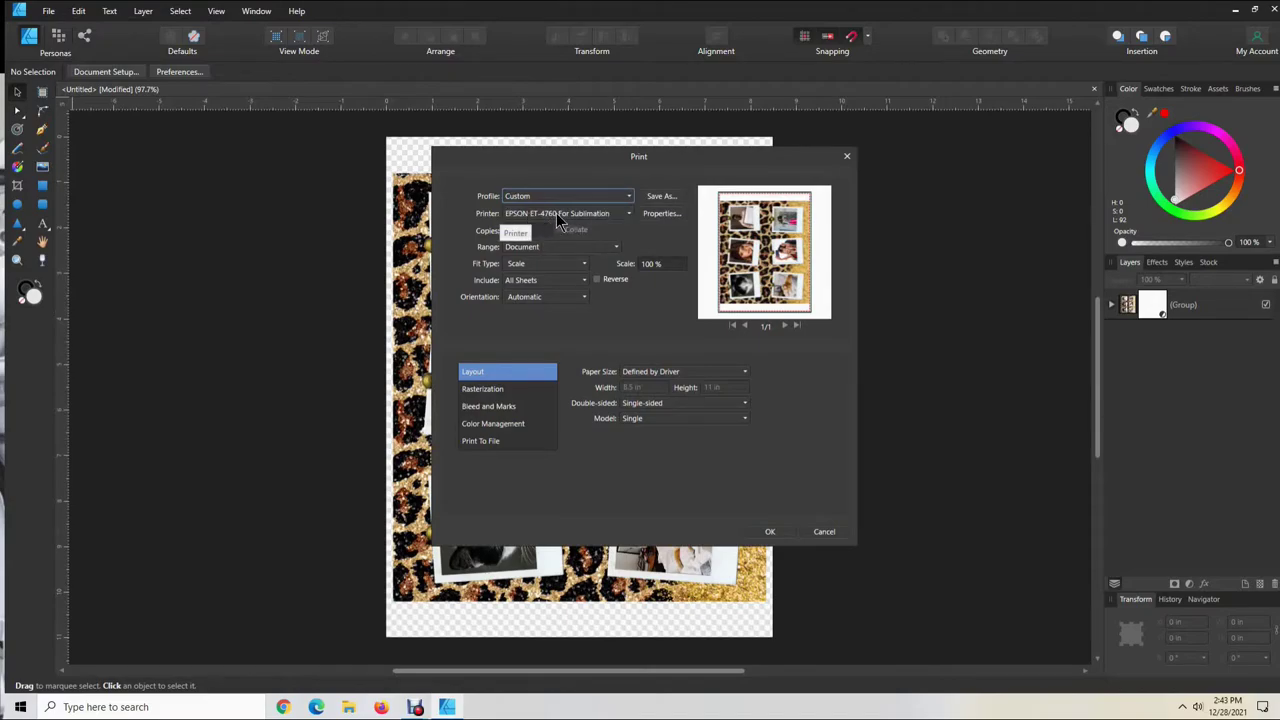
left_click(630, 214)
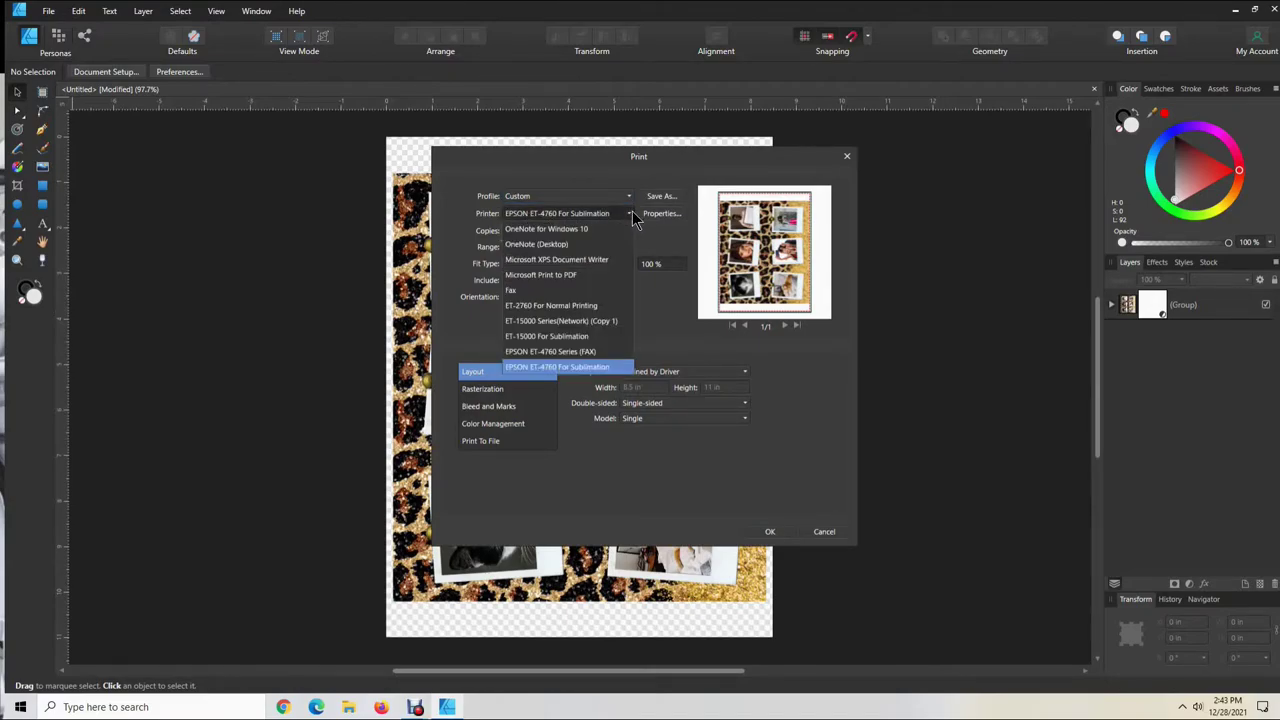
left_click(495, 212)
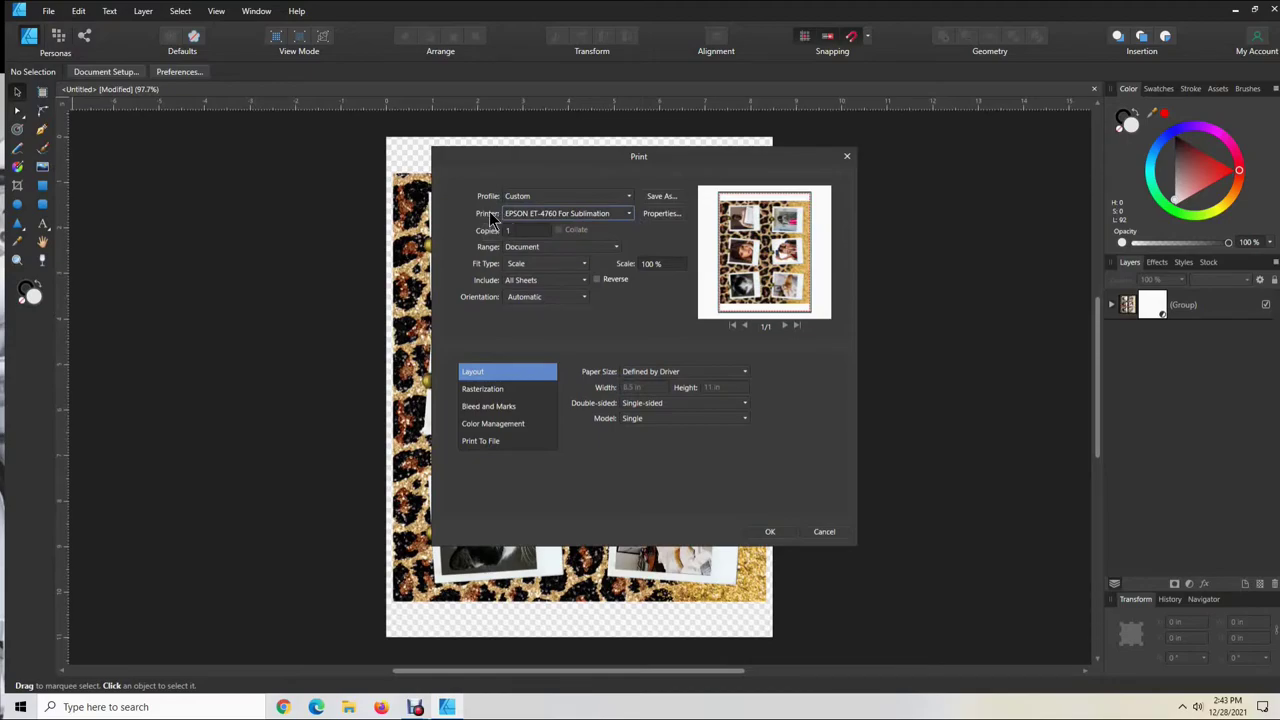
left_click(629, 218)
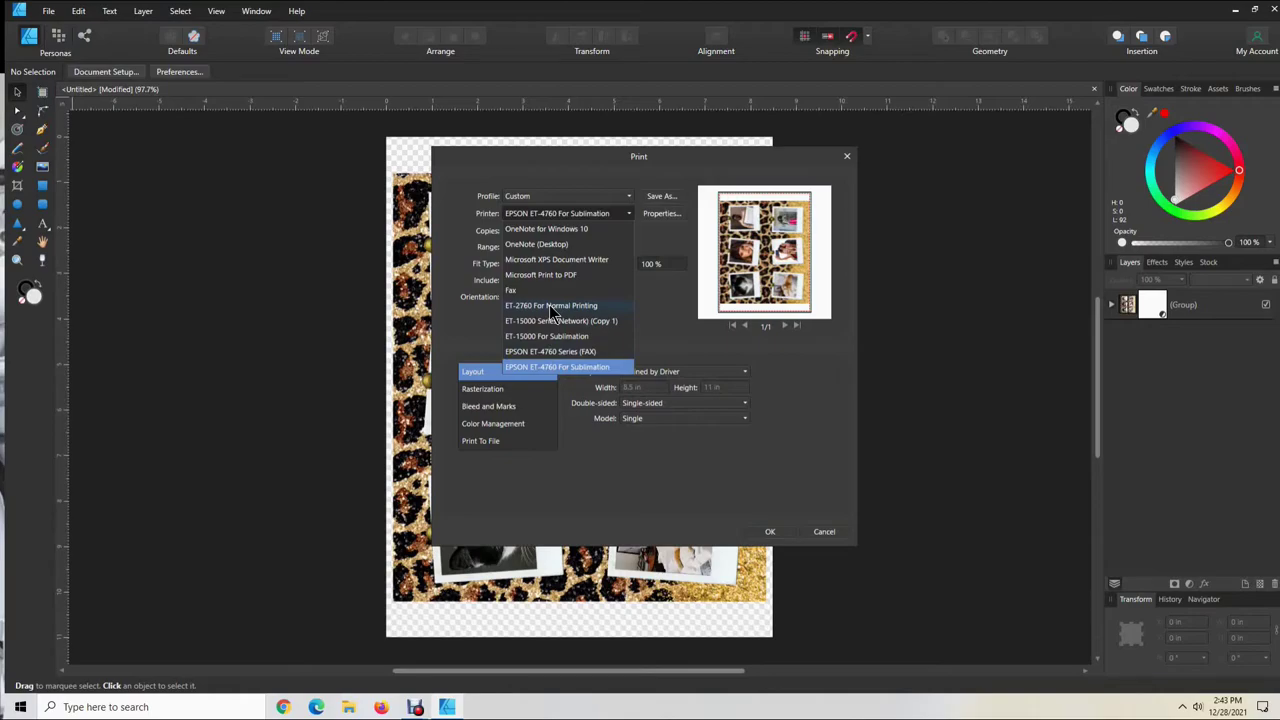
left_click(565, 370)
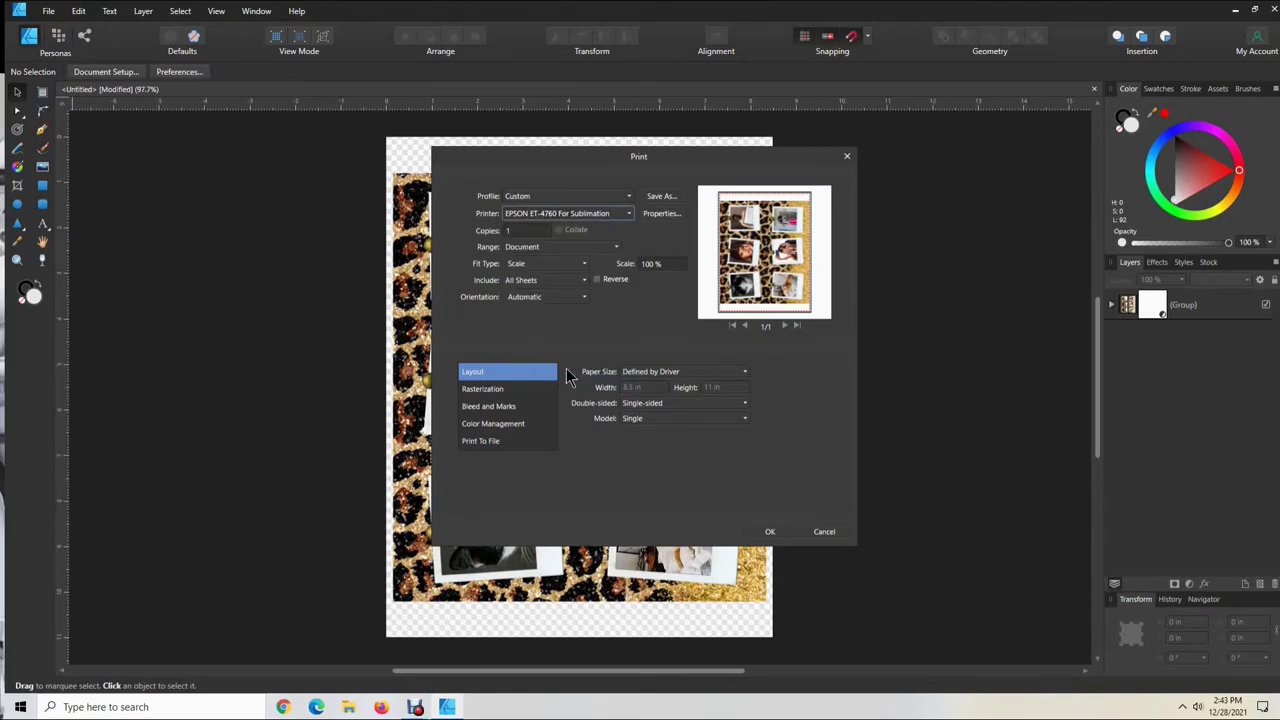
Apply the Mirrored Image preset in the printer's properties, and recheck the printer choice and the preset
left_click(665, 216)
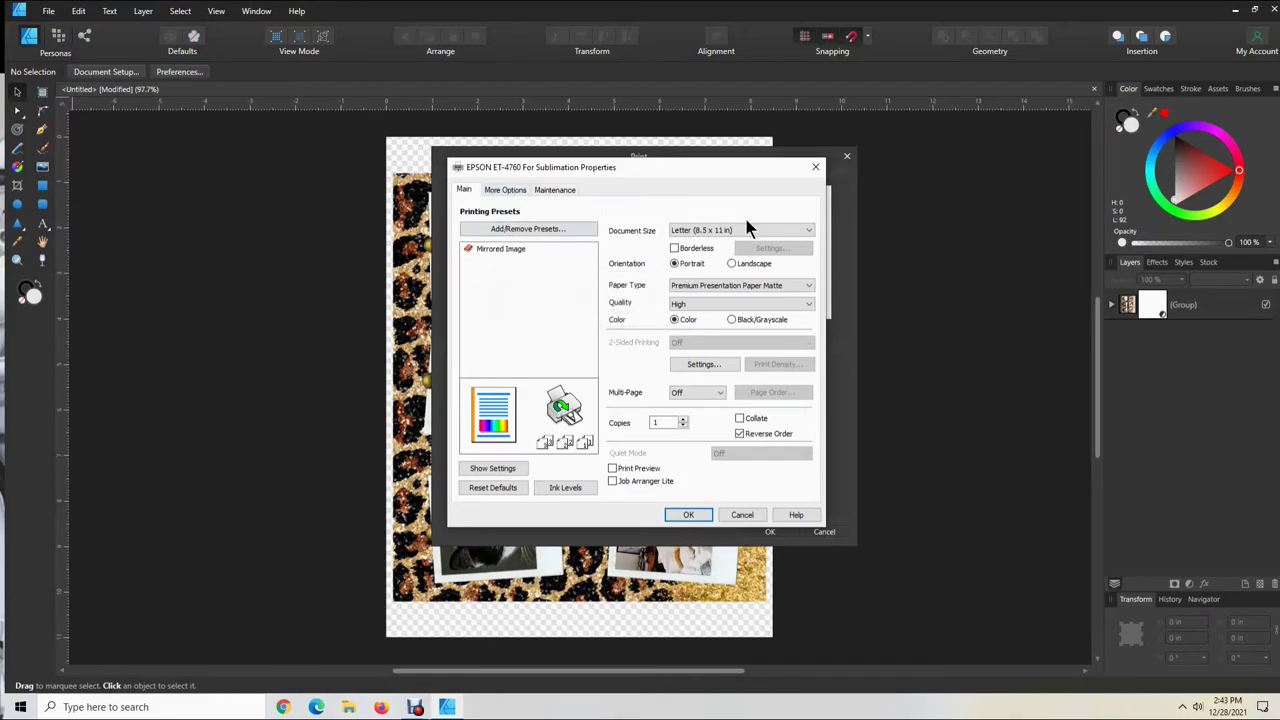
left_click(504, 252)
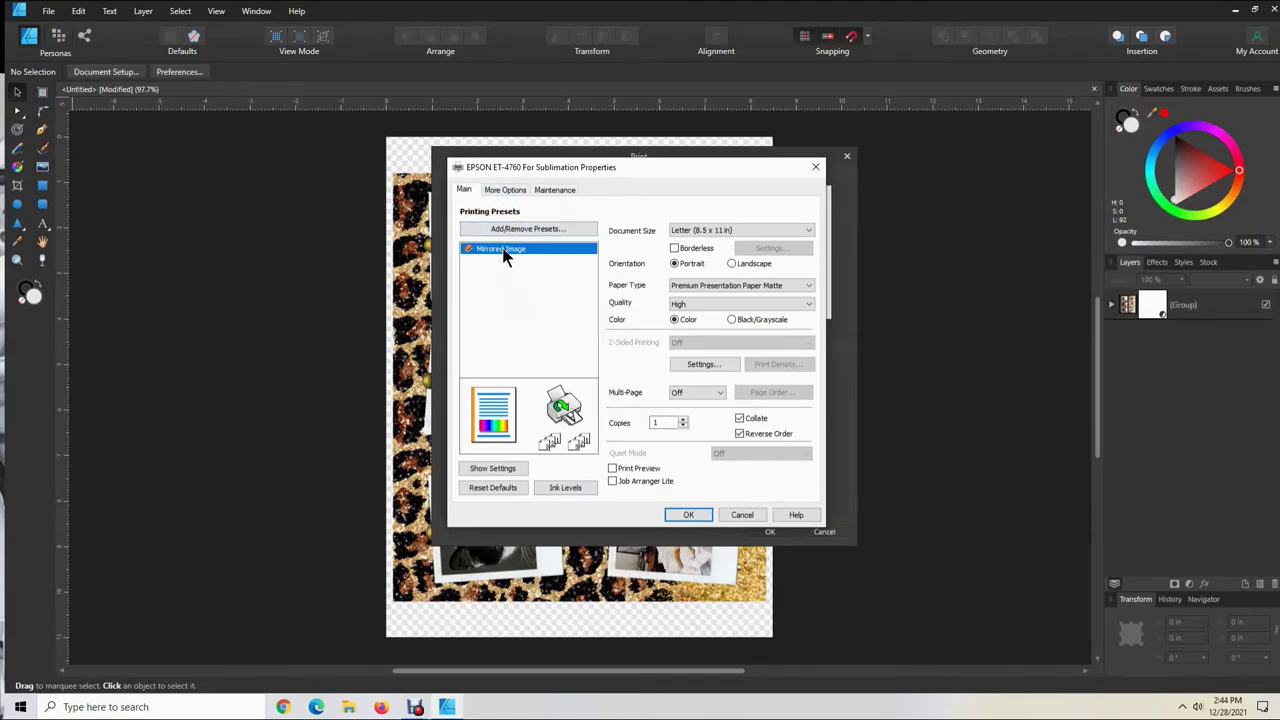
left_click(688, 515)
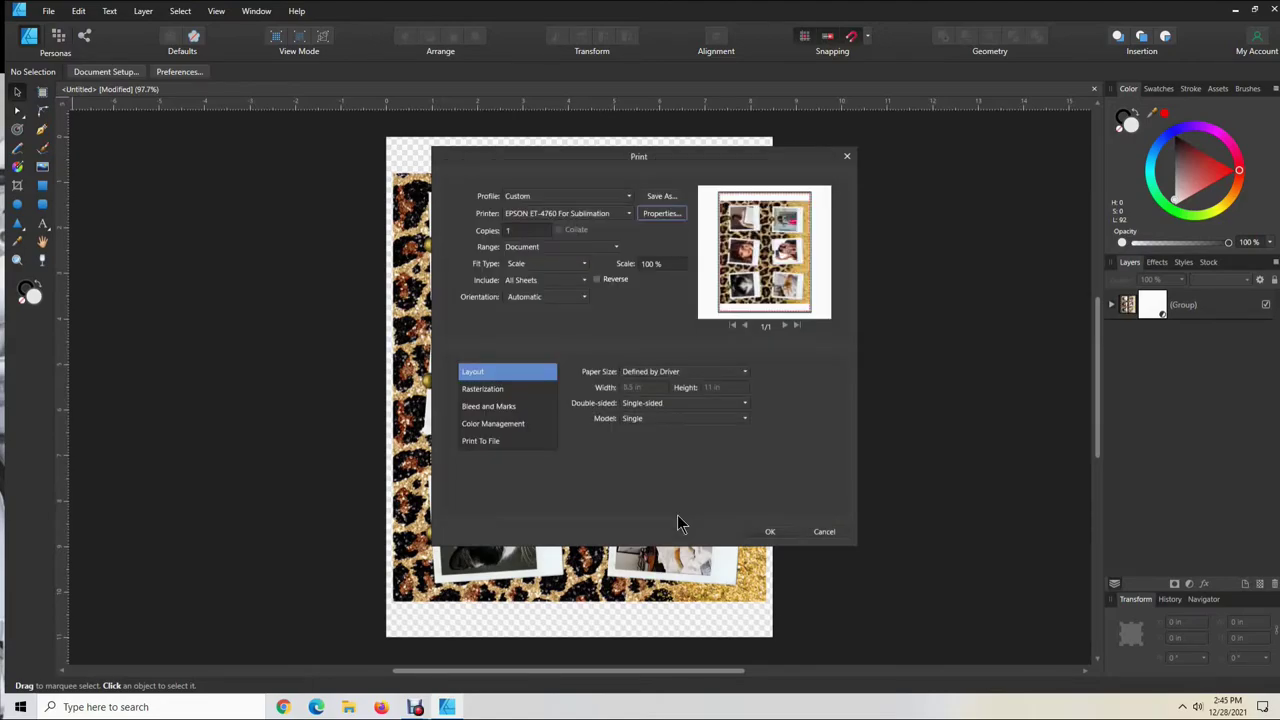
left_click(609, 216)
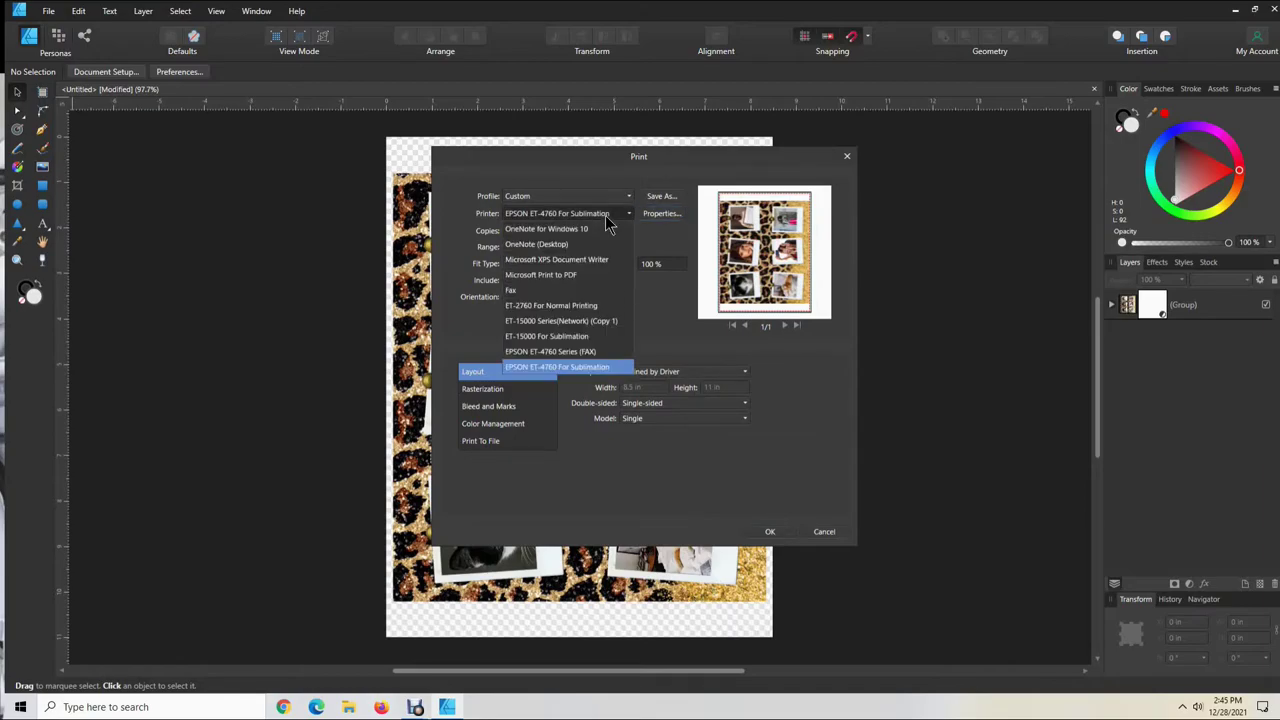
left_click(583, 367)
left_click(661, 213)
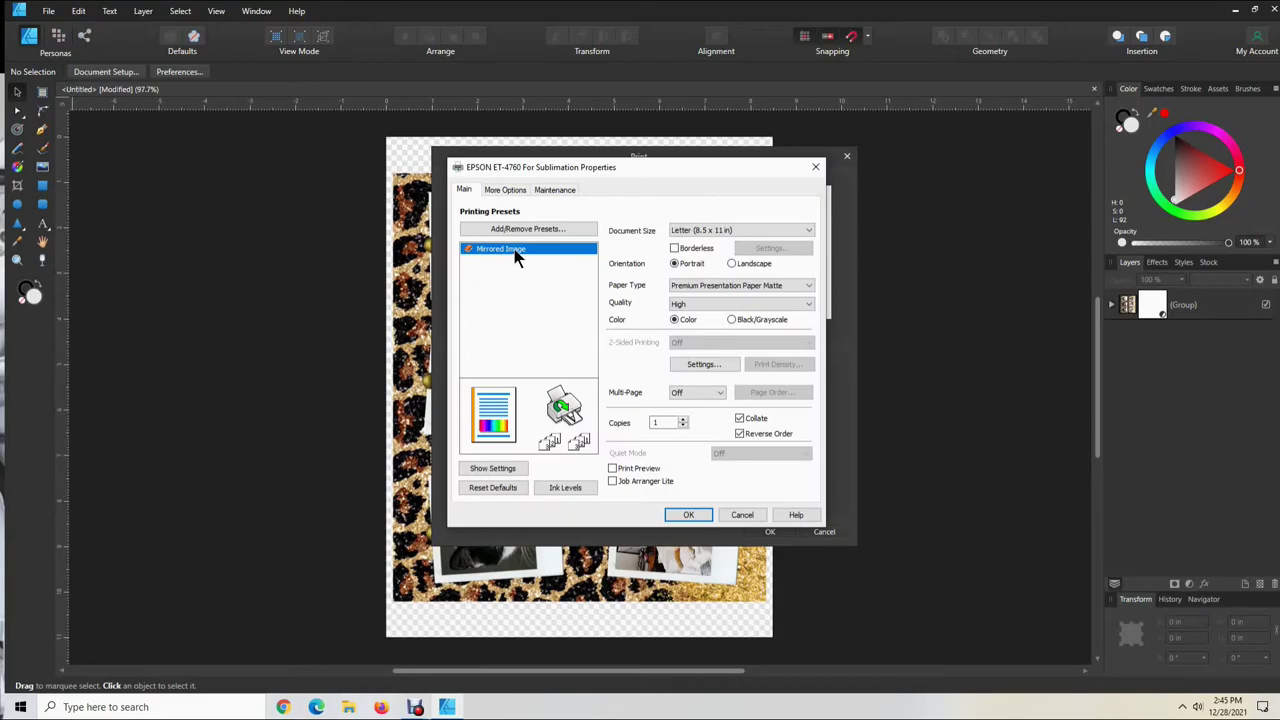
left_click(688, 515)
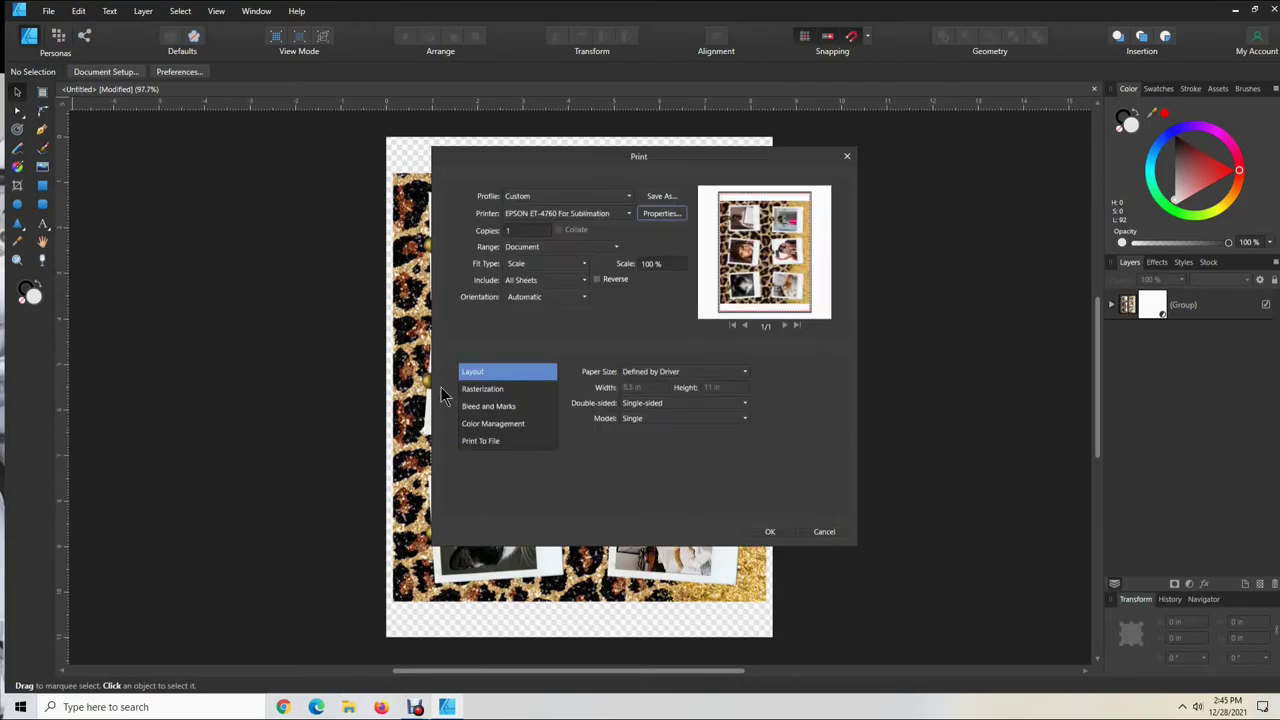
Set the print's color handling to Performed by Printer and rendering intent to Relative Colorimetric, and send the design to the printer
left_click(493, 424)
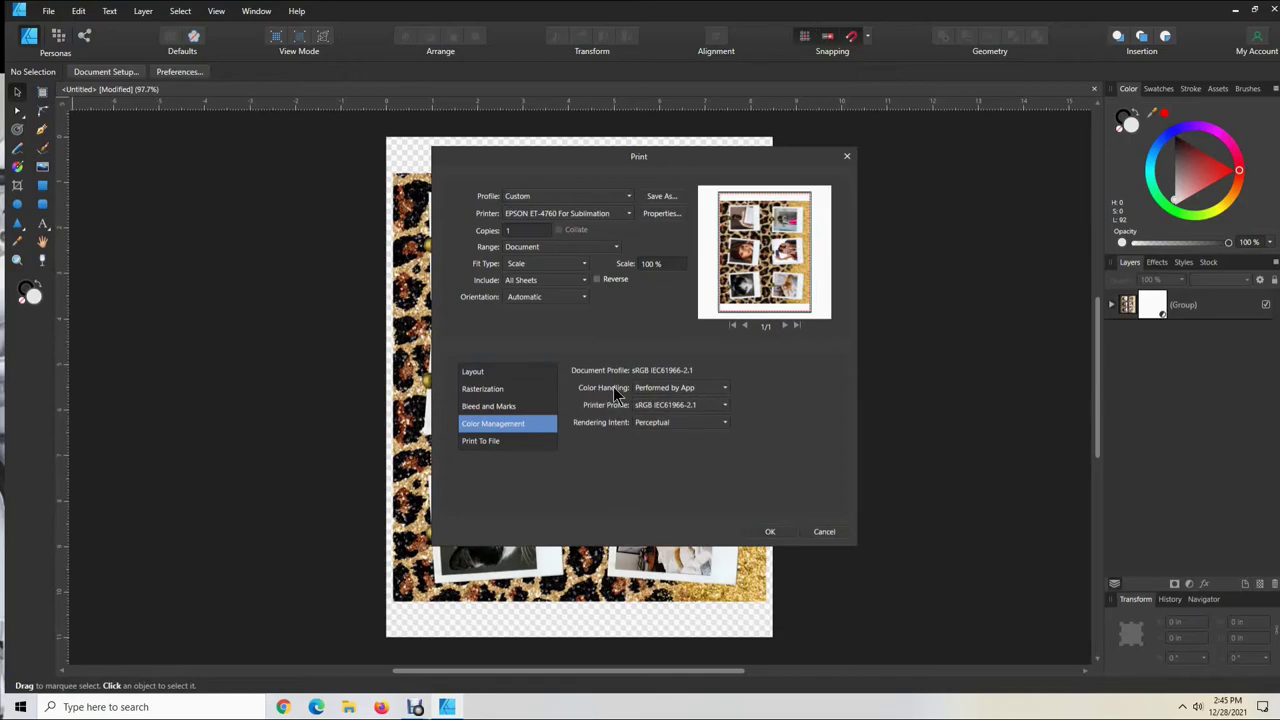
left_click(697, 387)
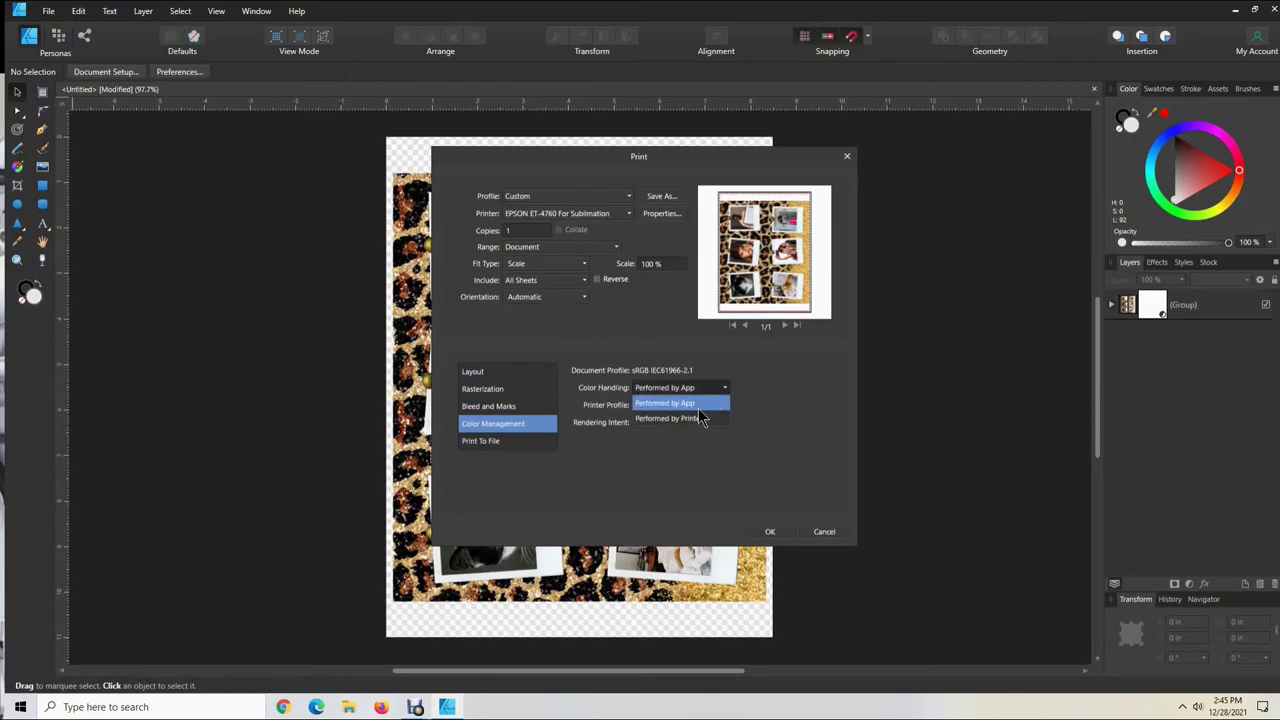
left_click(690, 420)
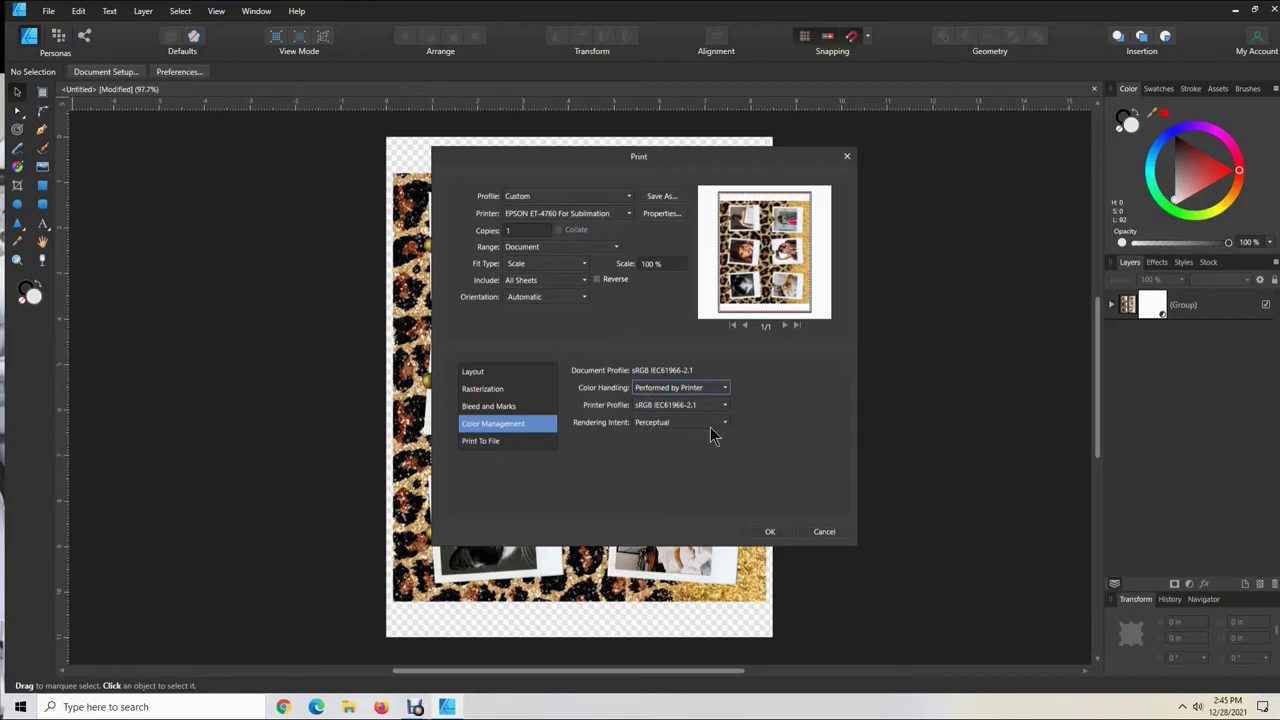
left_click(726, 430)
left_click(680, 468)
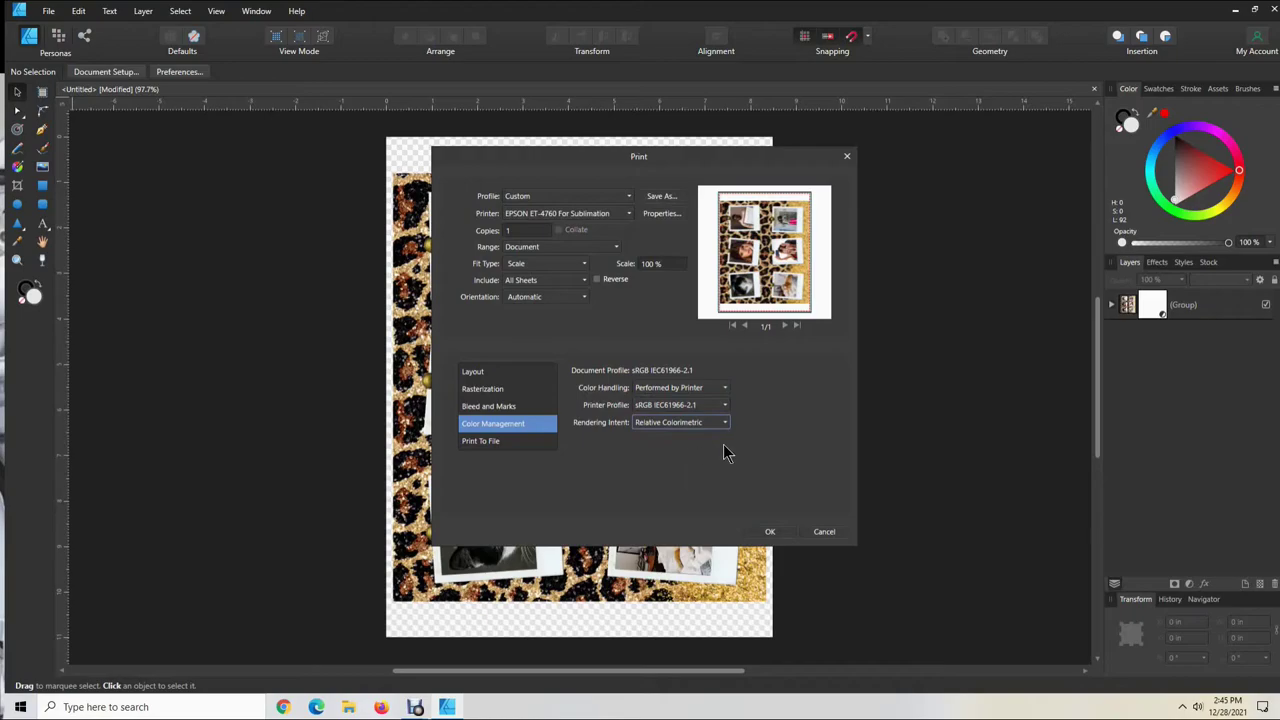
left_click(769, 532)
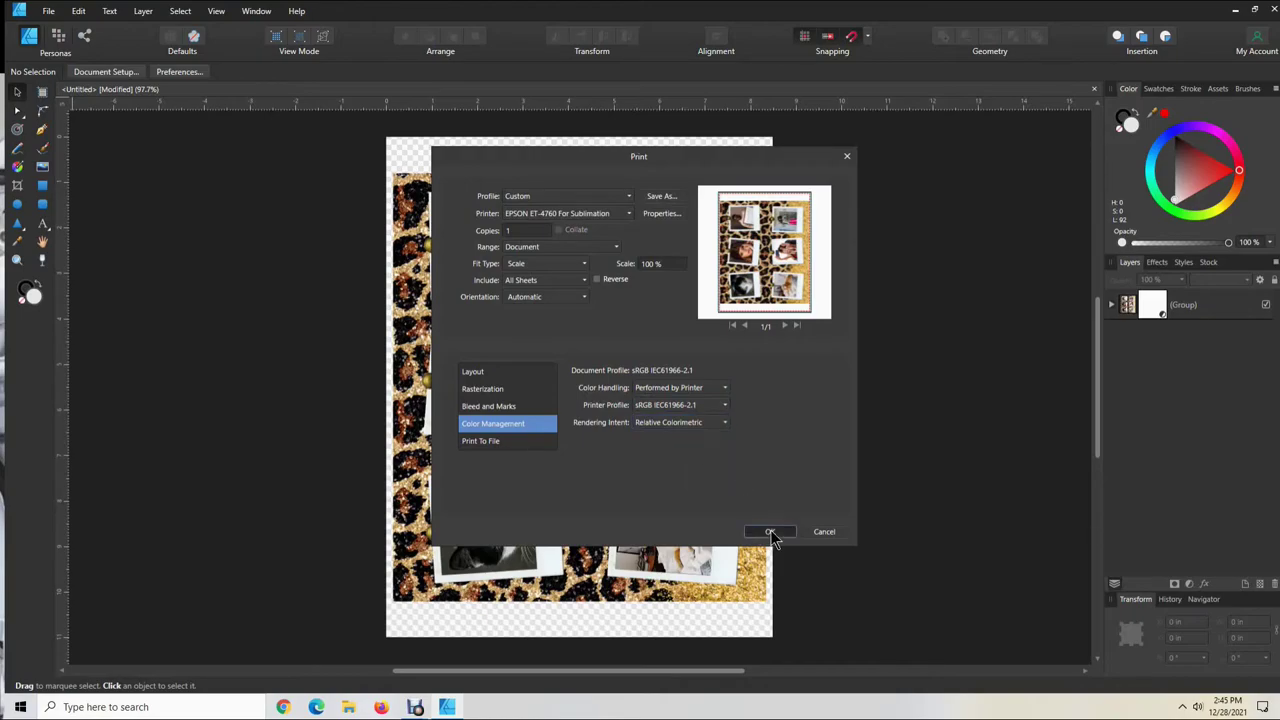